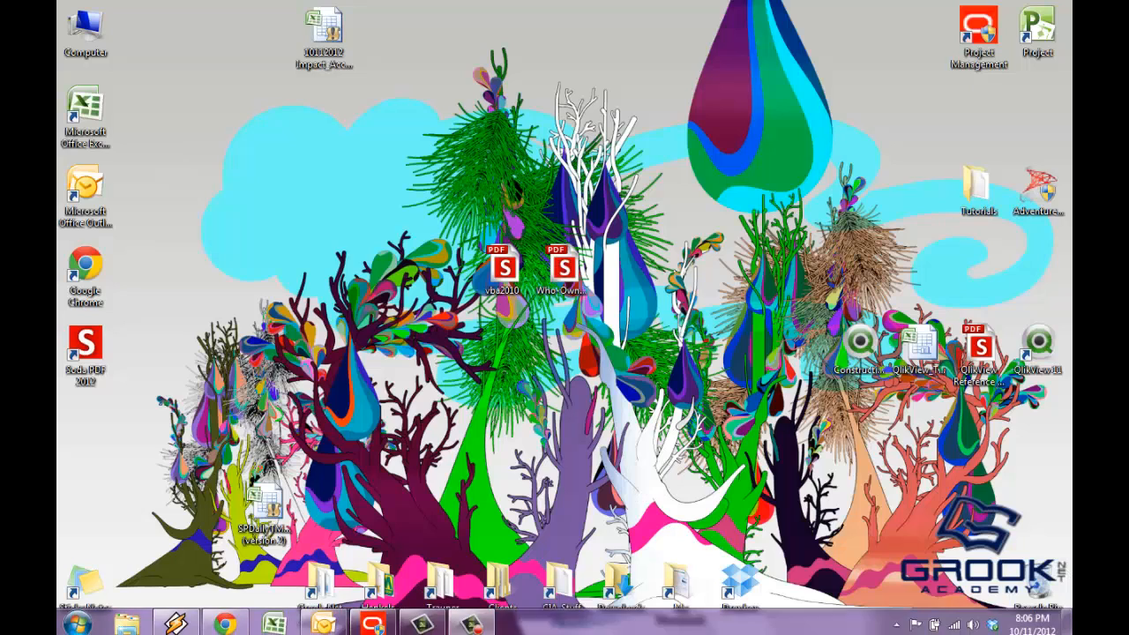
Switch to Primavera P6 and keep the current Windows color scheme with the performance message permanently dismissed.
{"action": "left_click", "coordinate": [373, 621]}
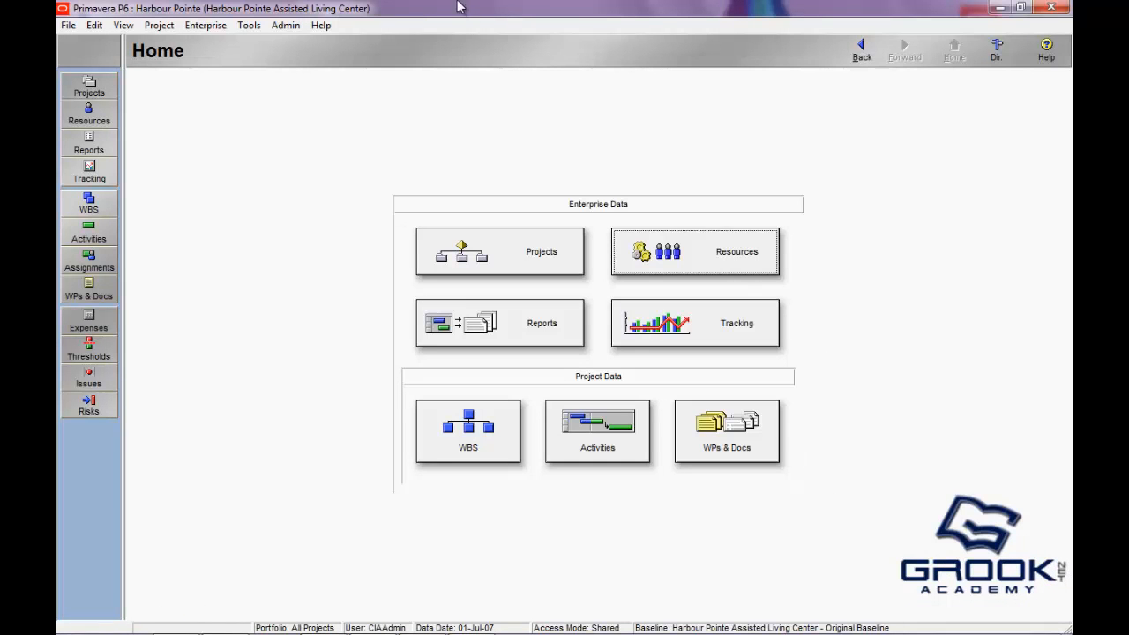
{"action": "left_click", "coordinate": [123, 25]}
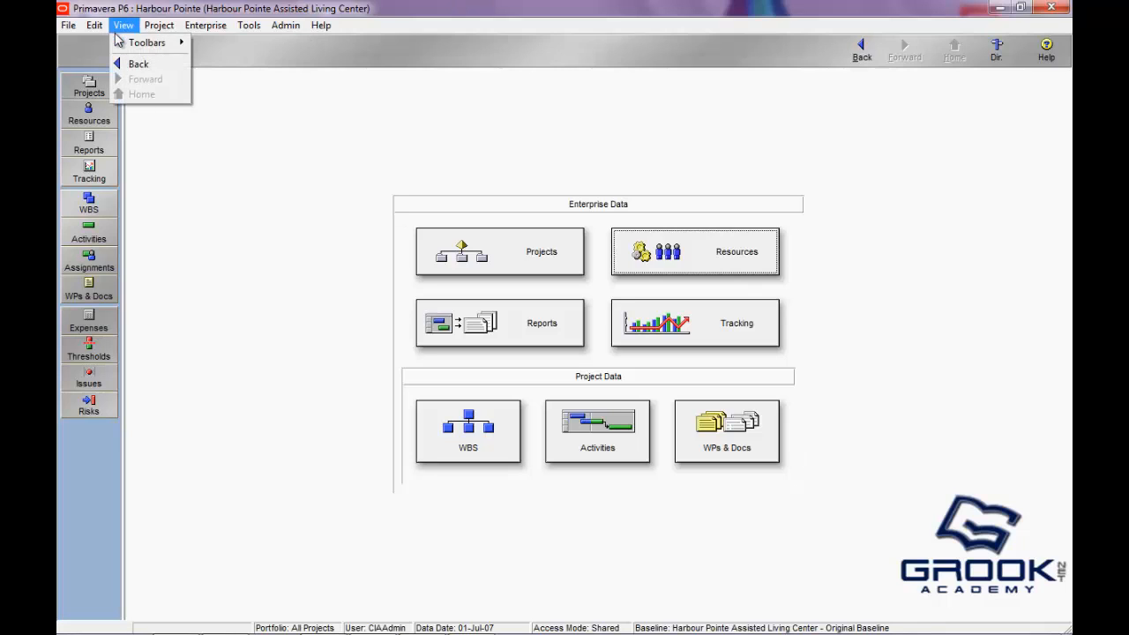
{"action": "mouse_move", "coordinate": [121, 48]}
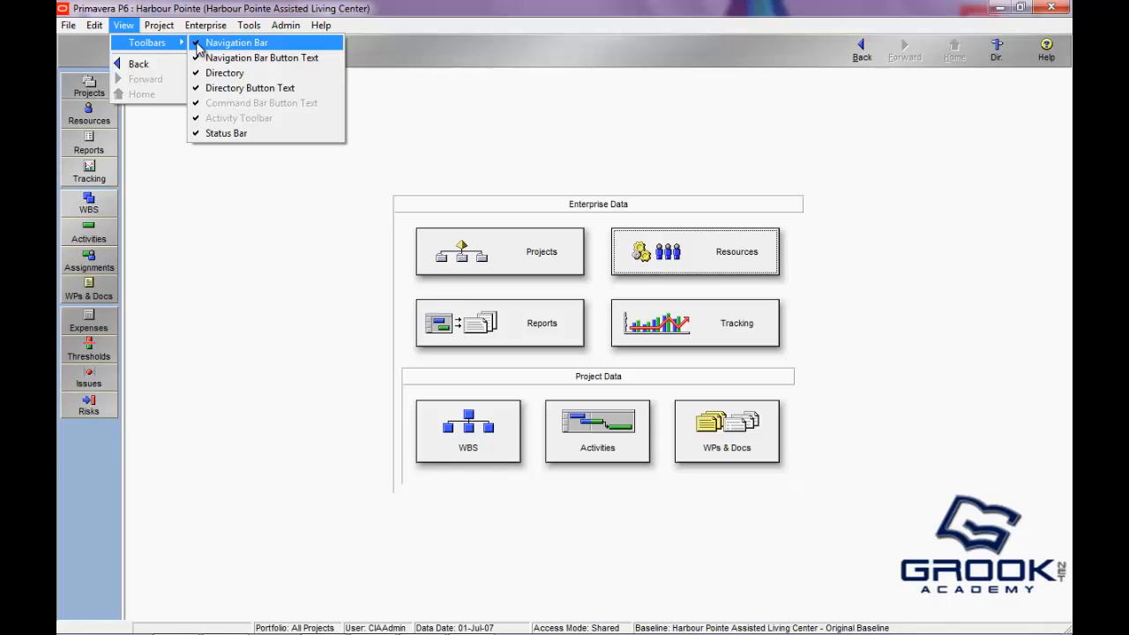
{"action": "left_click", "coordinate": [199, 45]}
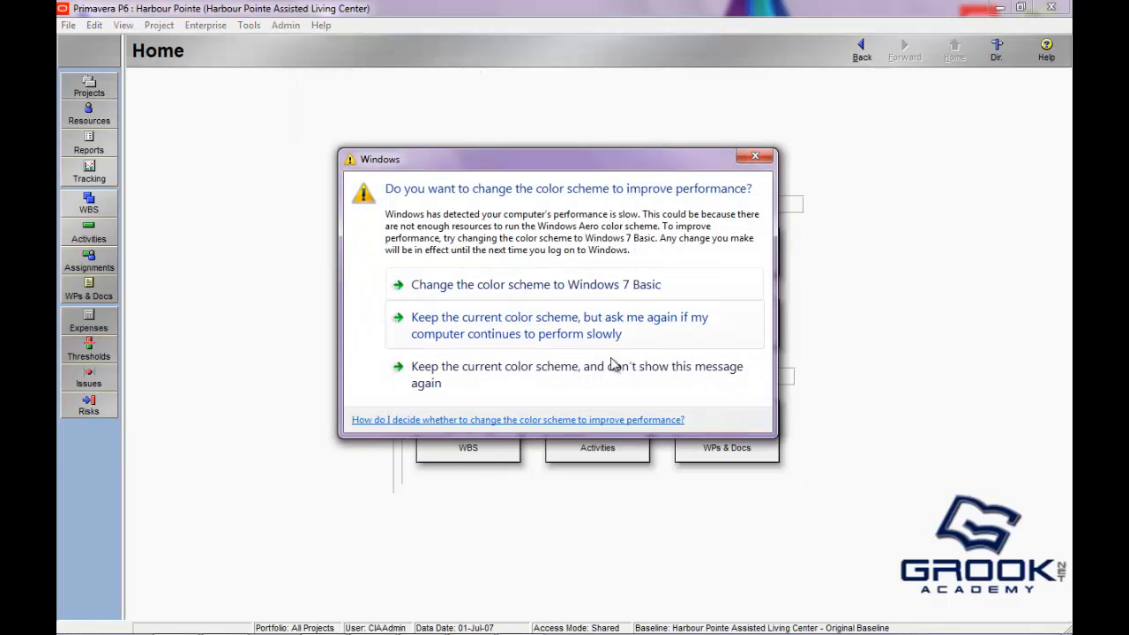
{"action": "left_click", "coordinate": [469, 382]}
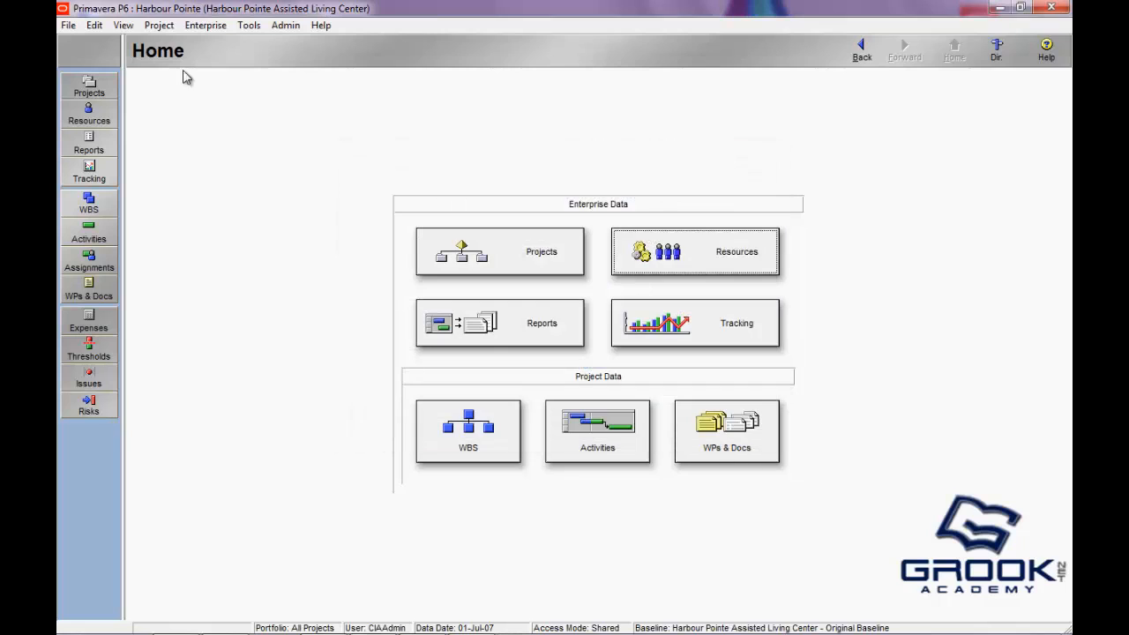
Hide the navigation bar and show it again.
{"action": "left_click", "coordinate": [123, 25]}
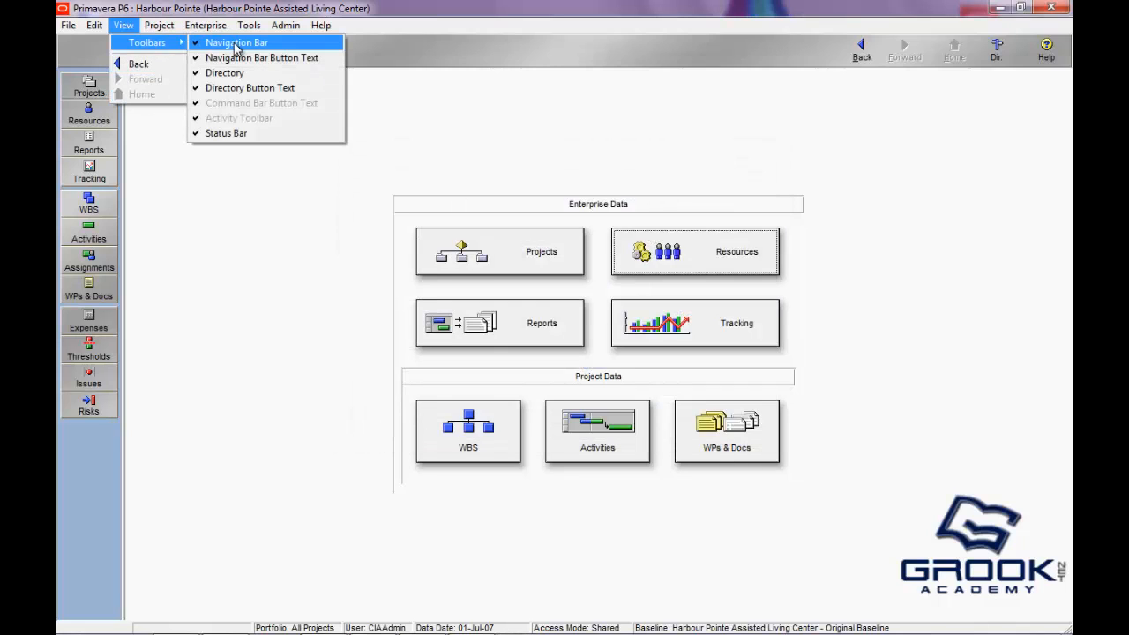
{"action": "left_click", "coordinate": [237, 44]}
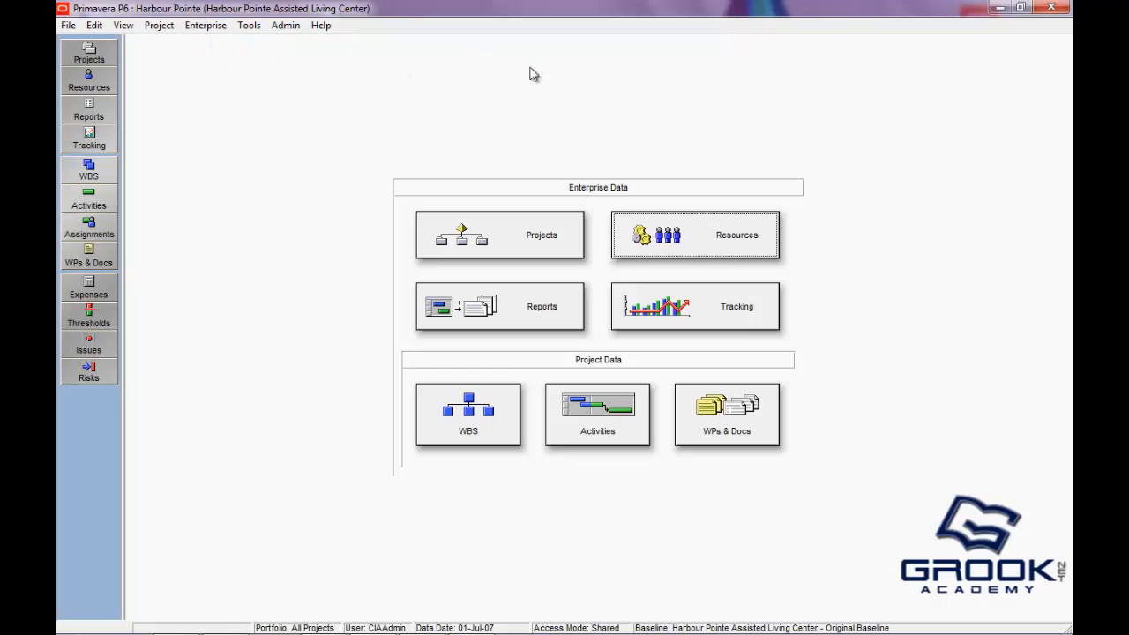
{"action": "left_click", "coordinate": [123, 25]}
{"action": "mouse_move", "coordinate": [149, 43]}
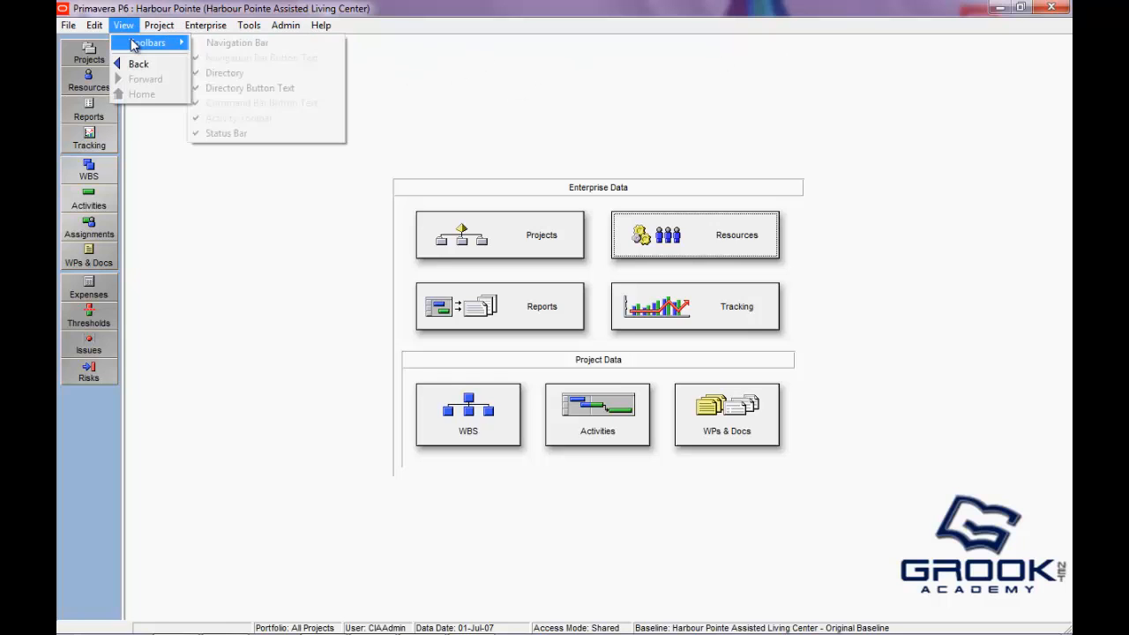
{"action": "left_click", "coordinate": [231, 45]}
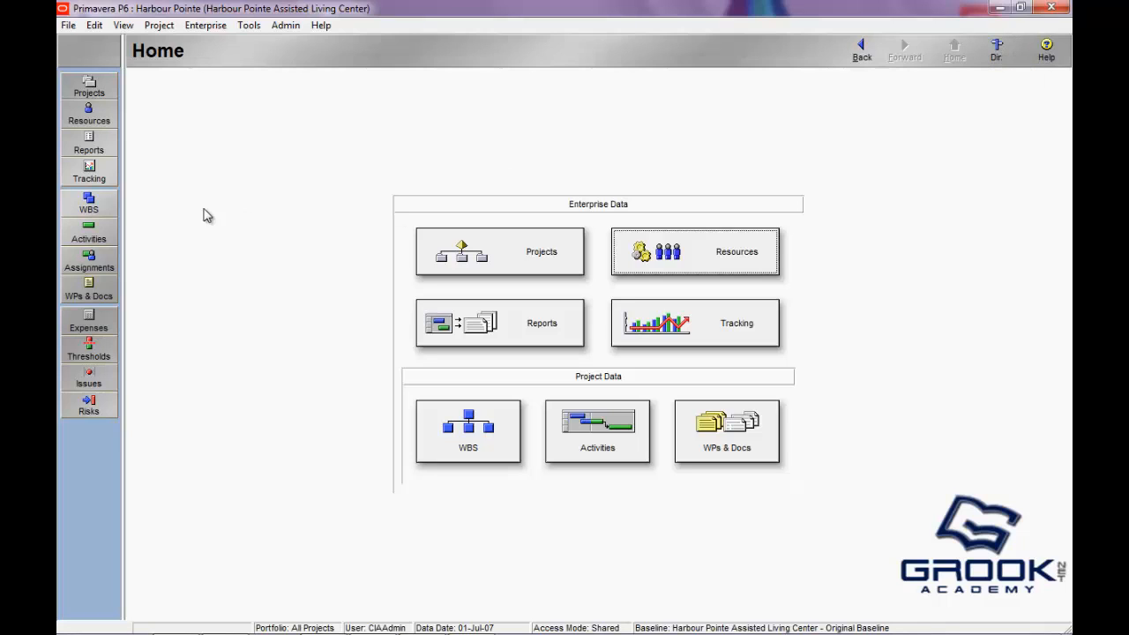
Hide the directory bar from the Home window and bring it back.
{"action": "left_click", "coordinate": [996, 50]}
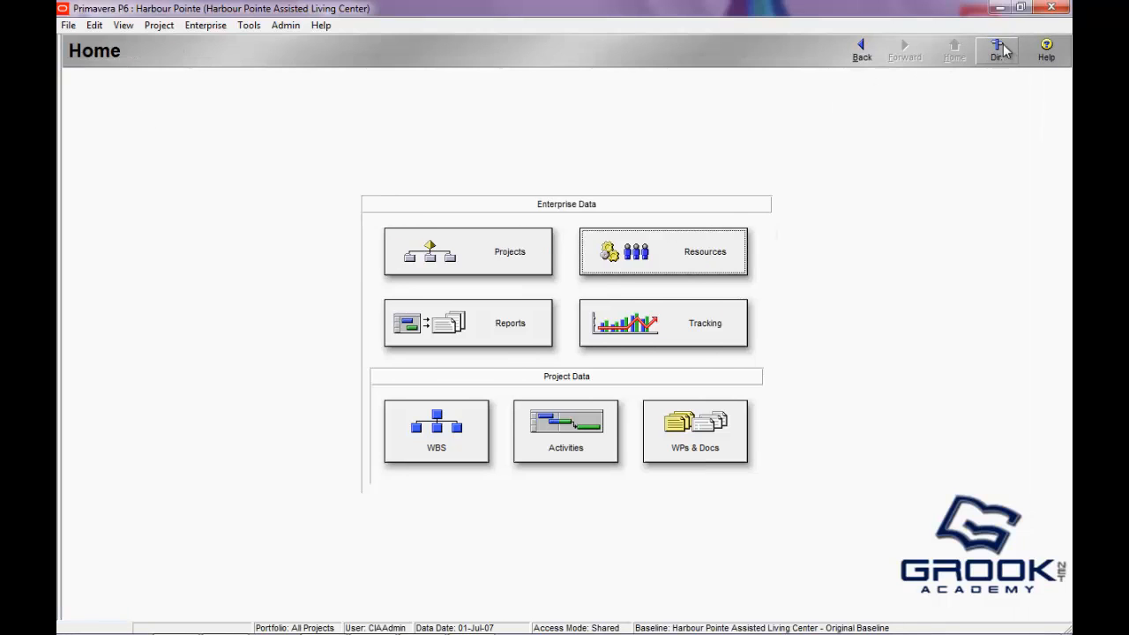
{"action": "left_click", "coordinate": [996, 50]}
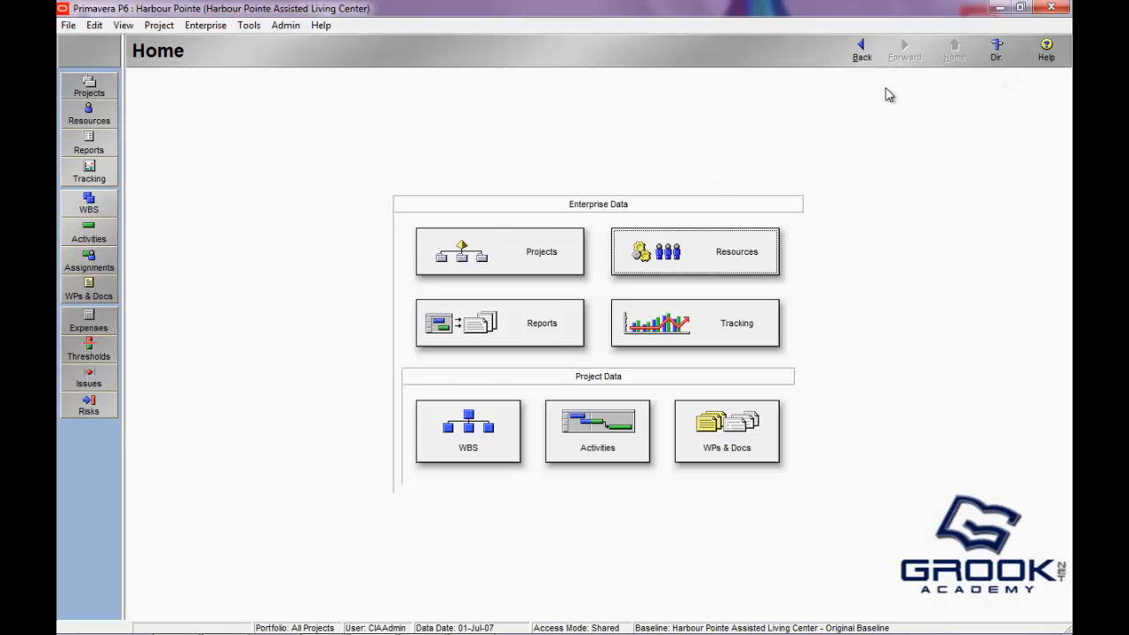
{"action": "left_click", "coordinate": [88, 85]}
{"action": "left_click", "coordinate": [954, 51]}
Turn the navigation bar display off and back on.
{"action": "left_click", "coordinate": [128, 27]}
{"action": "mouse_move", "coordinate": [138, 45]}
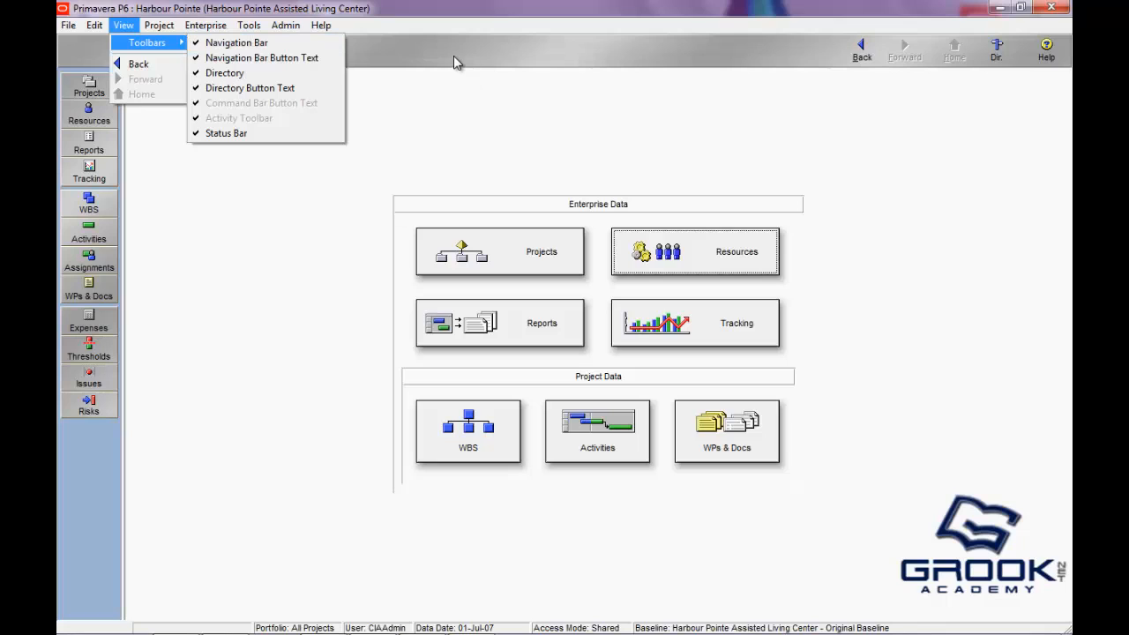
{"action": "left_click", "coordinate": [220, 53]}
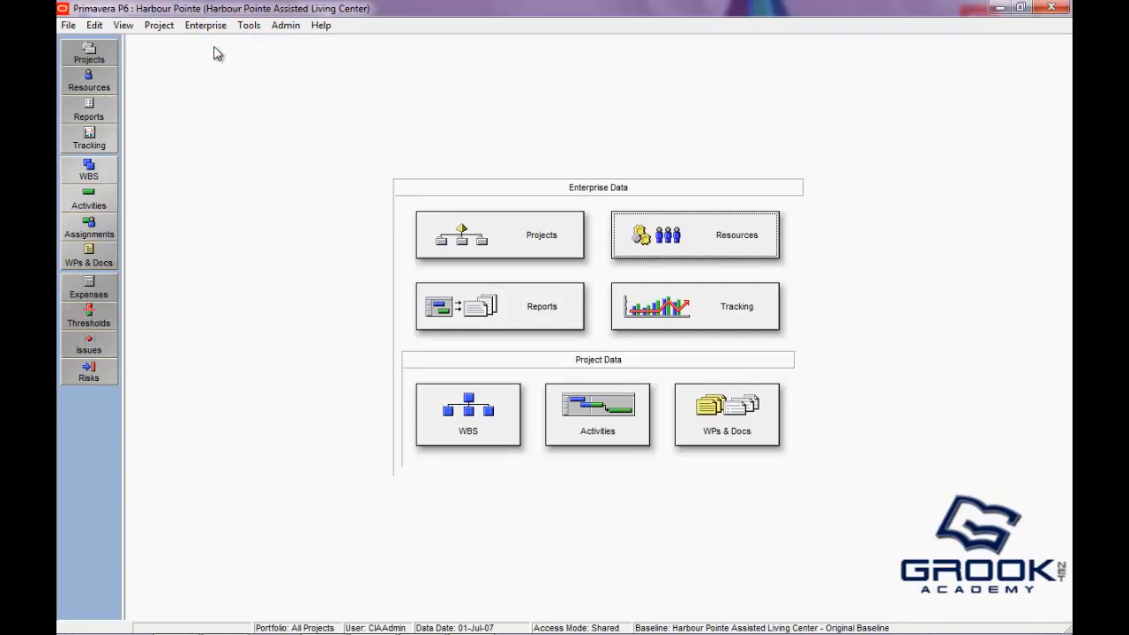
{"action": "left_click", "coordinate": [122, 24]}
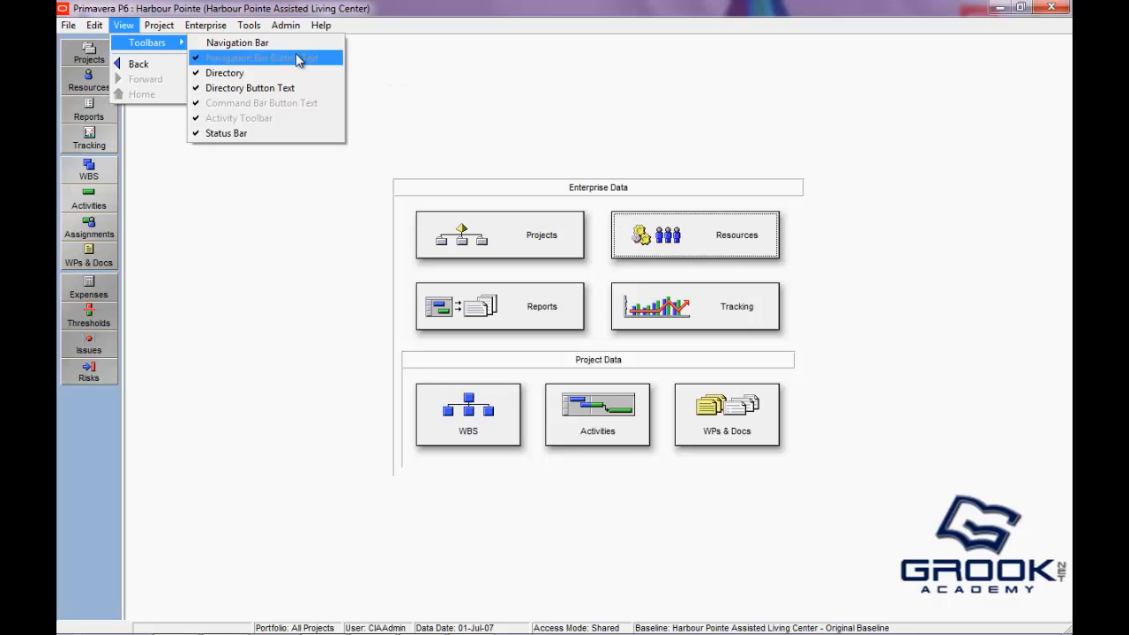
{"action": "mouse_move", "coordinate": [152, 28]}
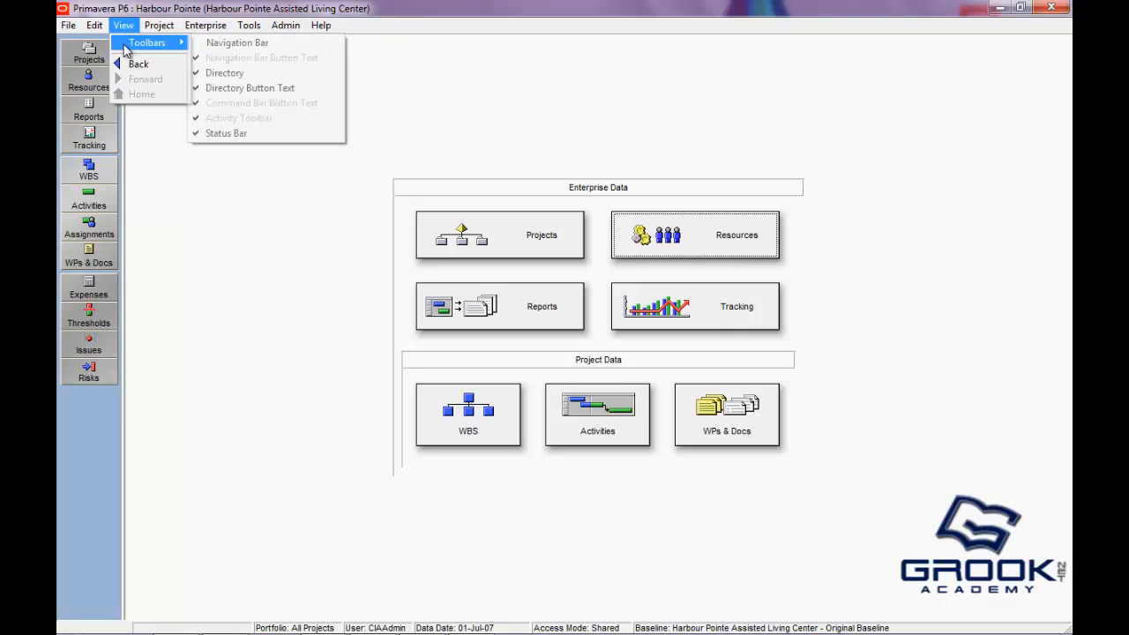
{"action": "mouse_move", "coordinate": [208, 26]}
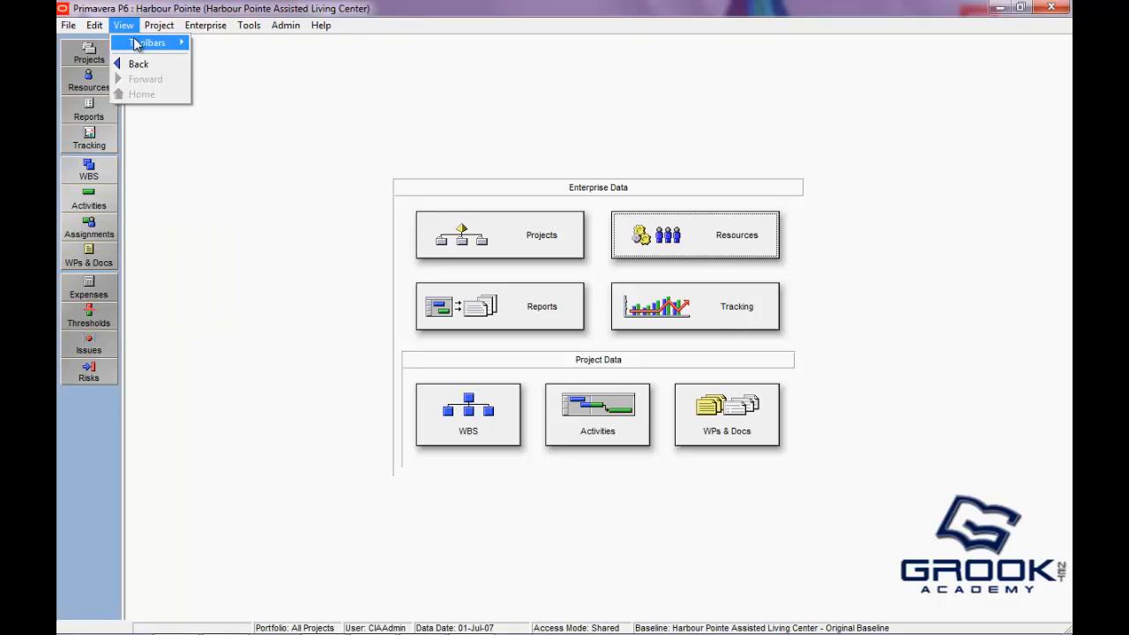
{"action": "left_click", "coordinate": [209, 43]}
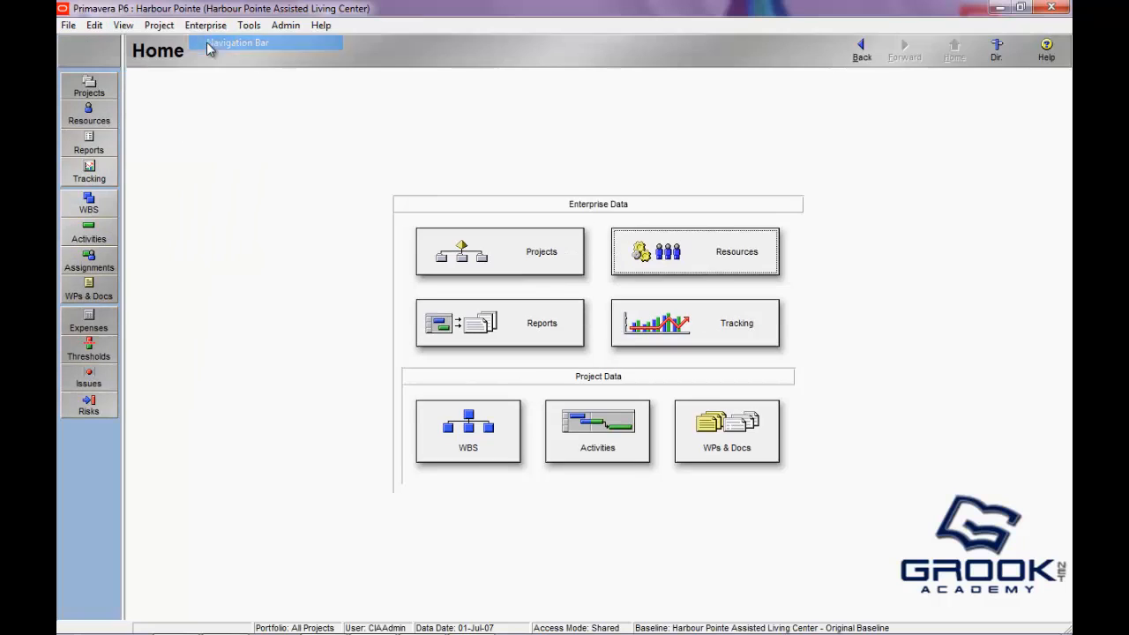
Hide the button text on the navigation bar and restore it.
{"action": "left_click", "coordinate": [123, 26]}
{"action": "mouse_move", "coordinate": [138, 43]}
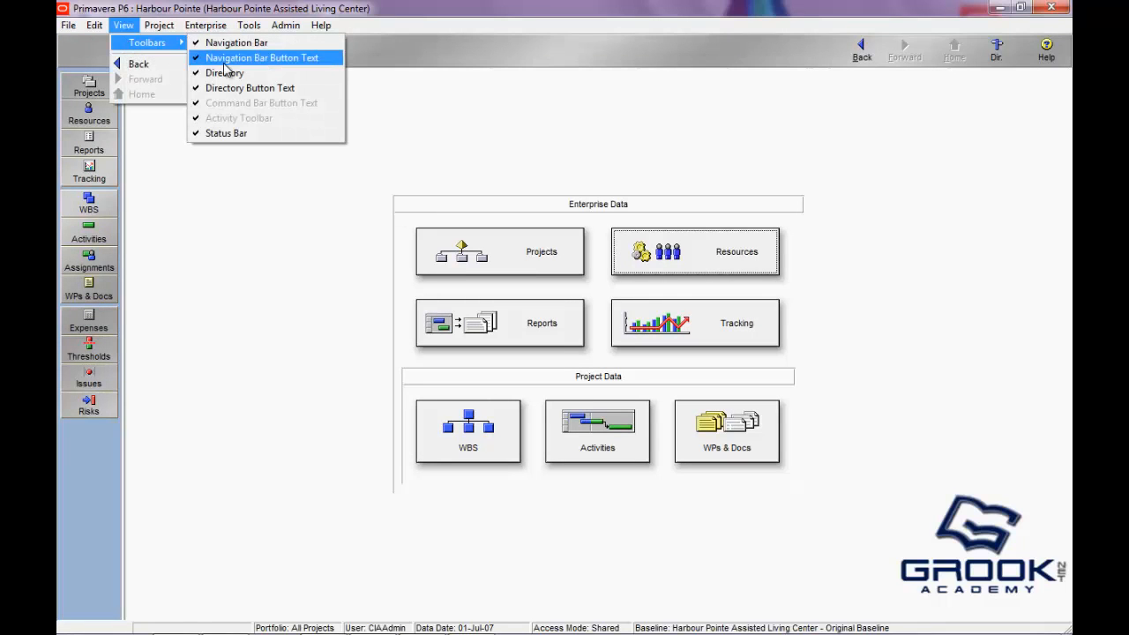
{"action": "left_click", "coordinate": [226, 59]}
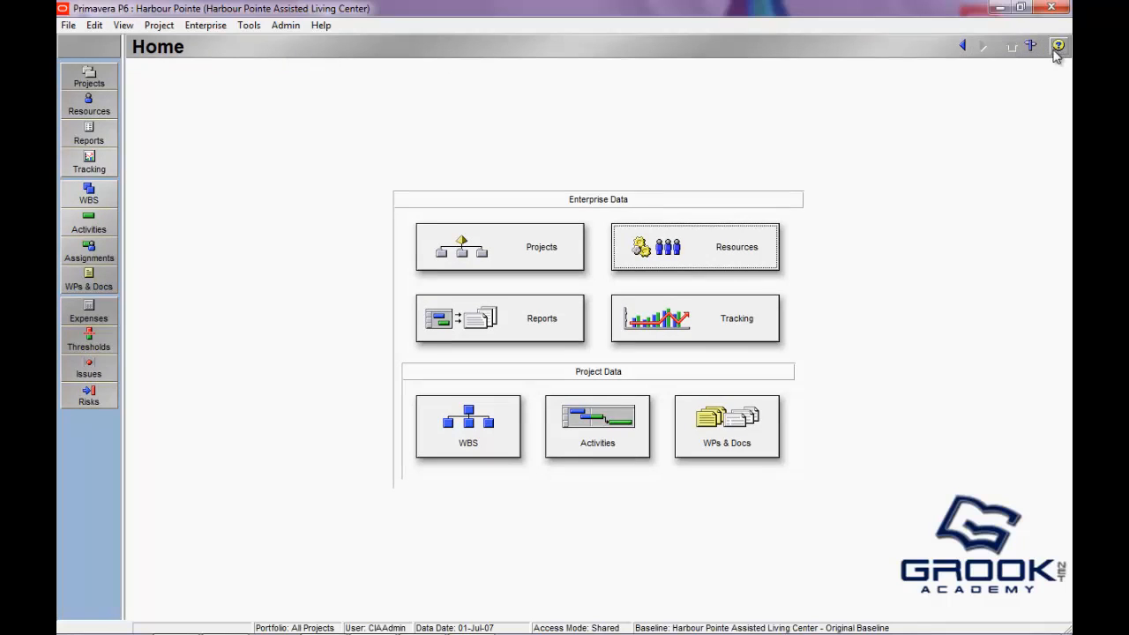
{"action": "left_click", "coordinate": [127, 26]}
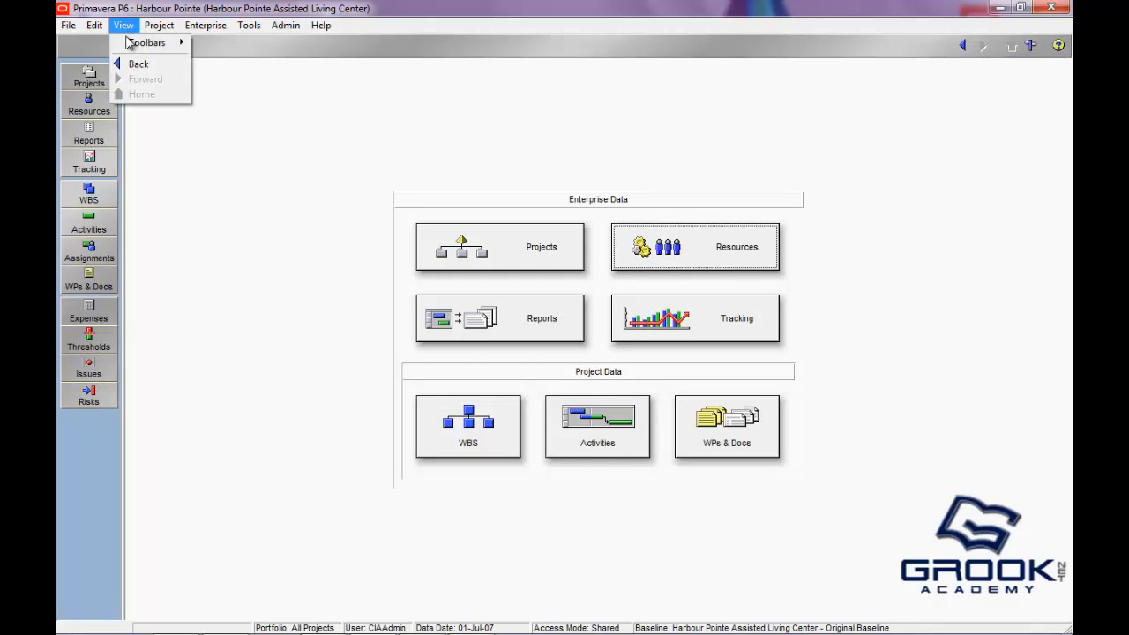
{"action": "mouse_move", "coordinate": [154, 42]}
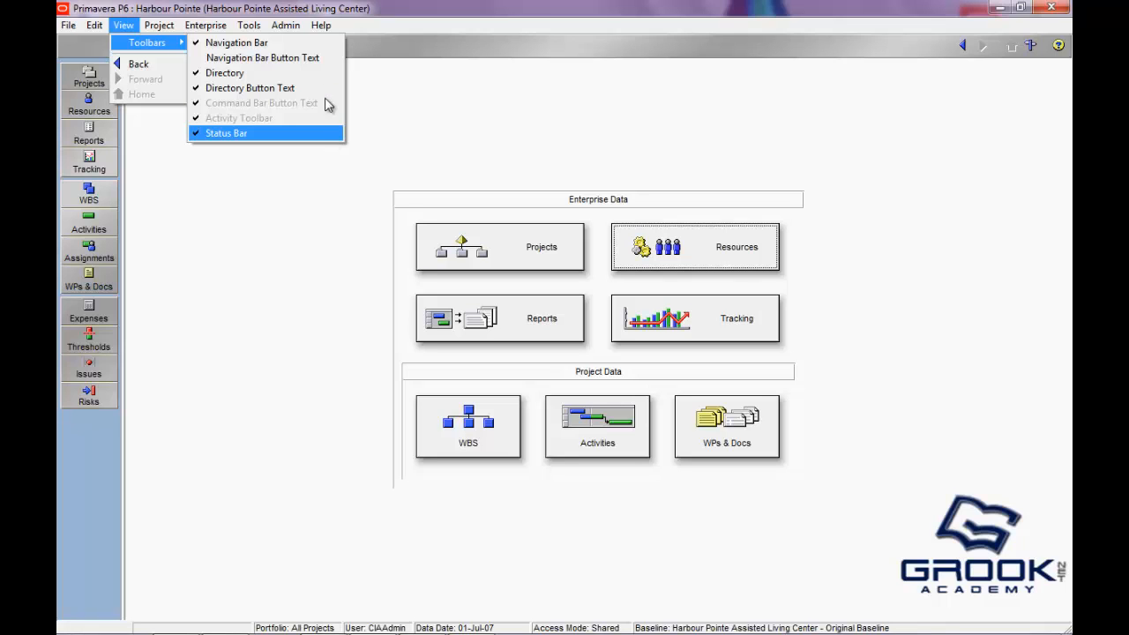
{"action": "left_click", "coordinate": [308, 59]}
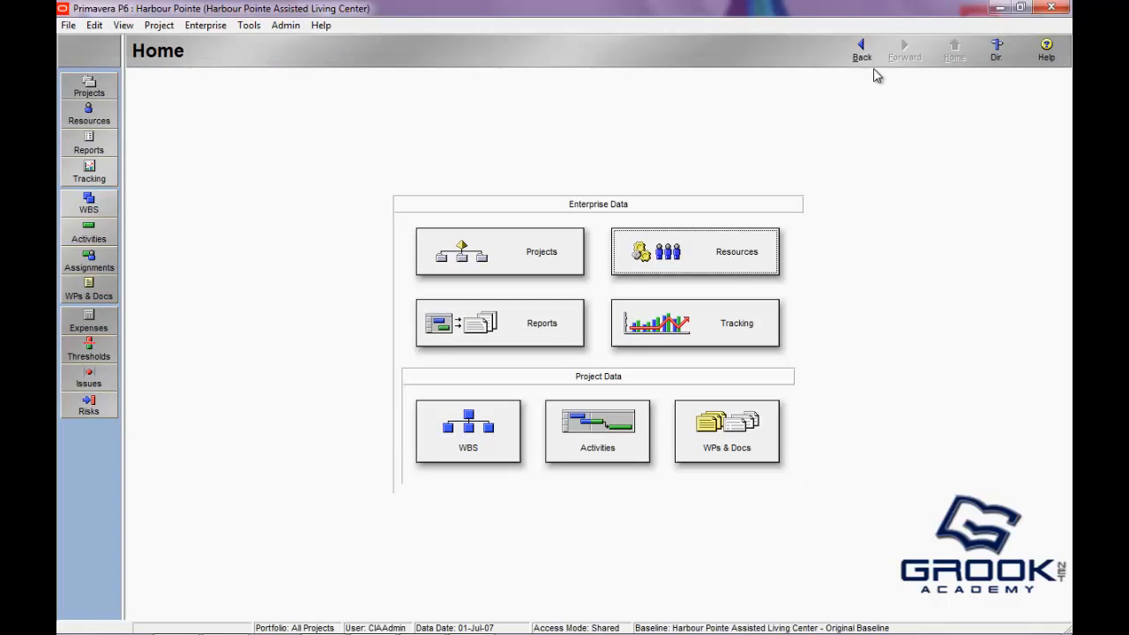
Hide the button text on the directory bar and restore it.
{"action": "left_click", "coordinate": [124, 25]}
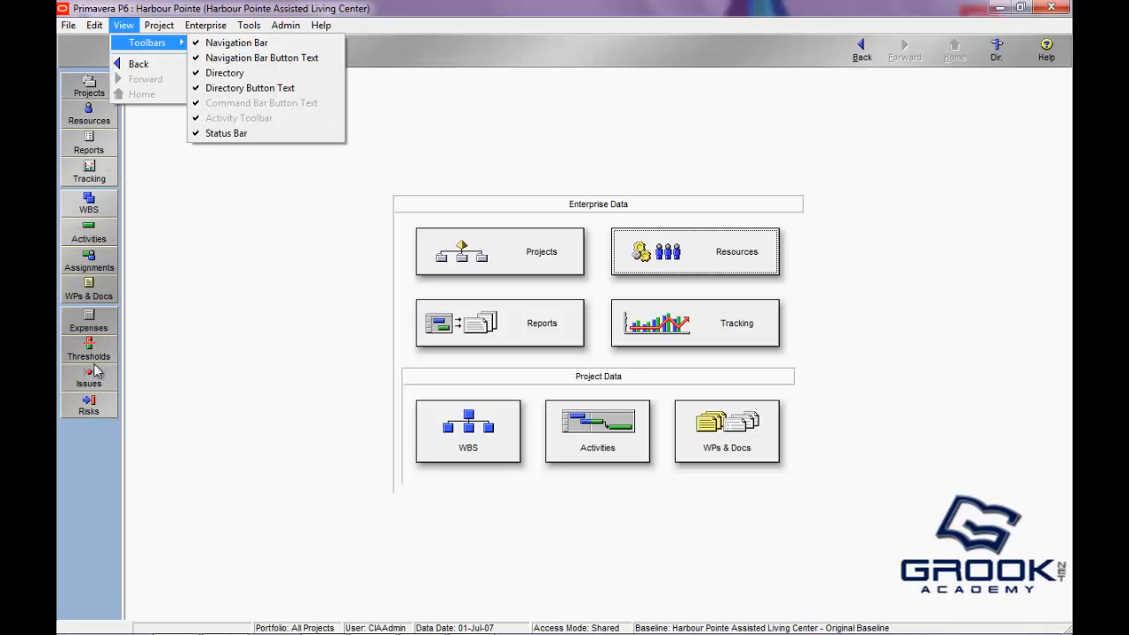
{"action": "left_click", "coordinate": [227, 88]}
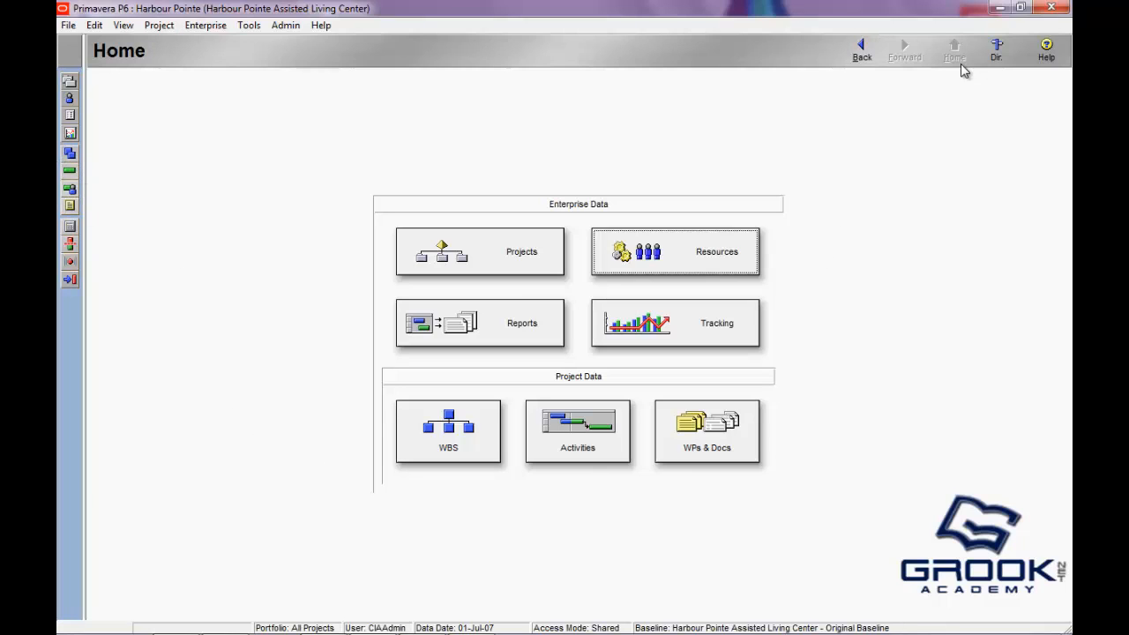
{"action": "left_click", "coordinate": [123, 25]}
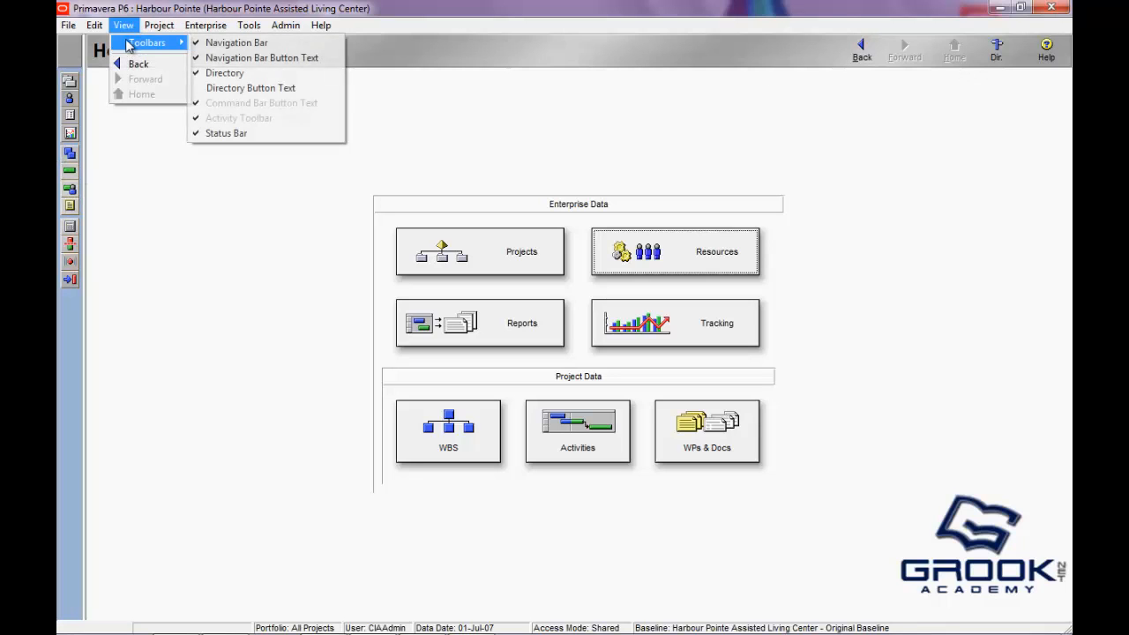
{"action": "left_click", "coordinate": [255, 88]}
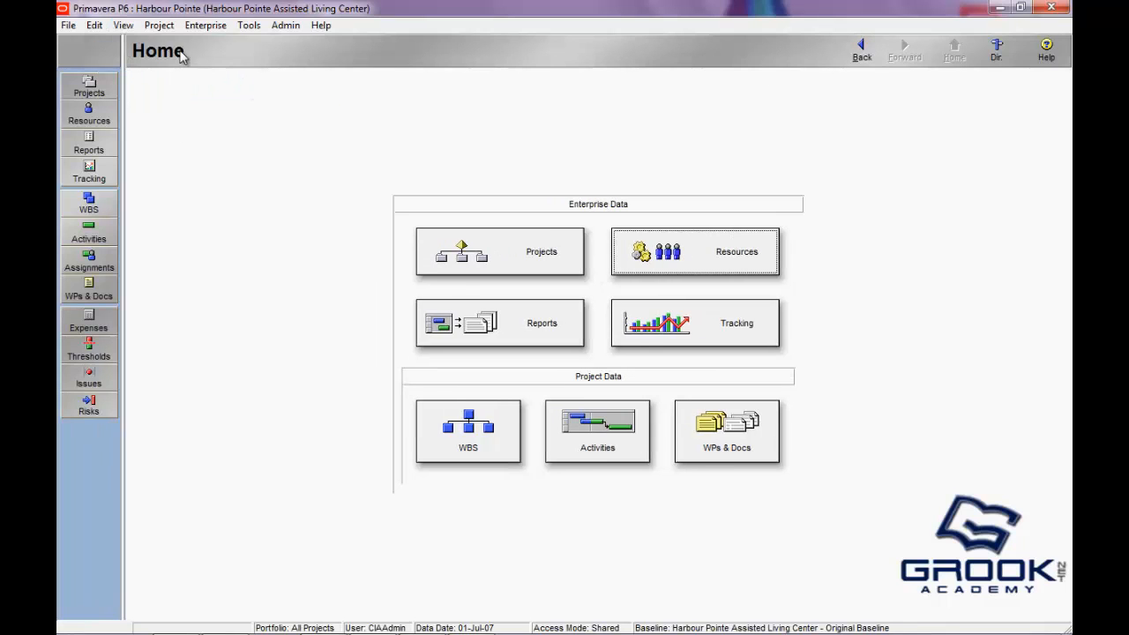
Turn the status bar display off and back on.
{"action": "left_click", "coordinate": [122, 28]}
{"action": "mouse_move", "coordinate": [141, 42]}
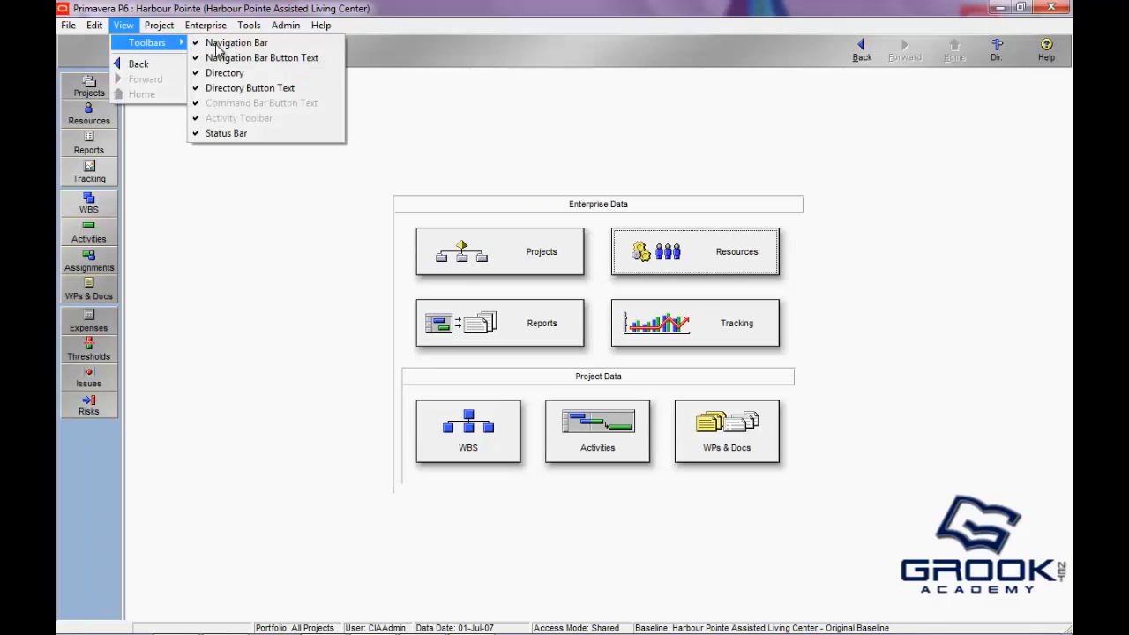
{"action": "left_click", "coordinate": [225, 132]}
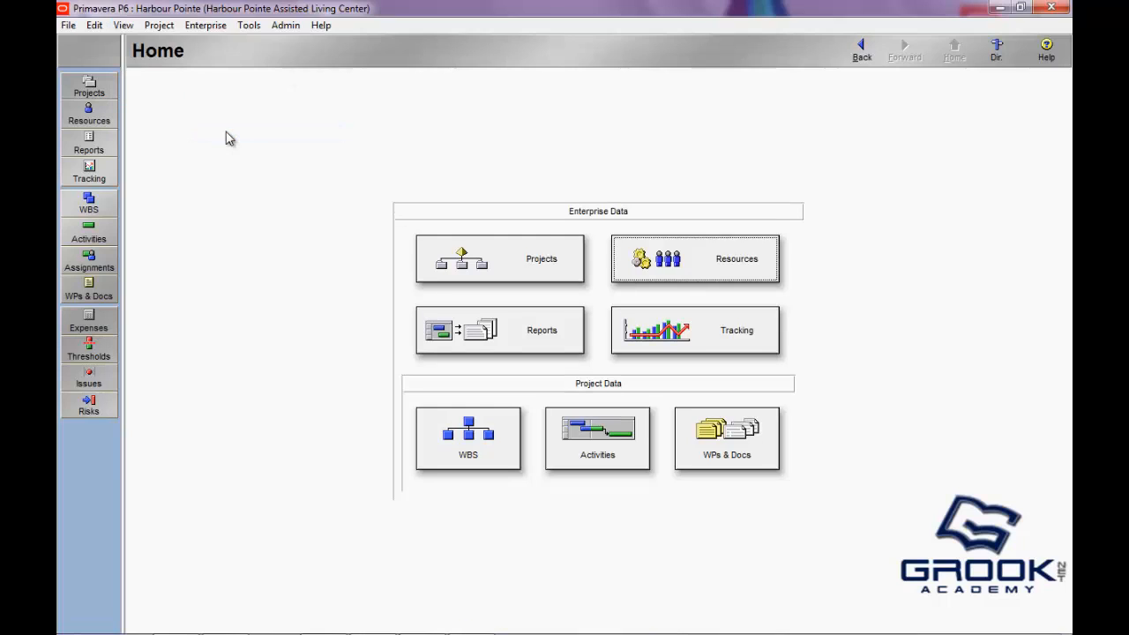
{"action": "left_click", "coordinate": [128, 27]}
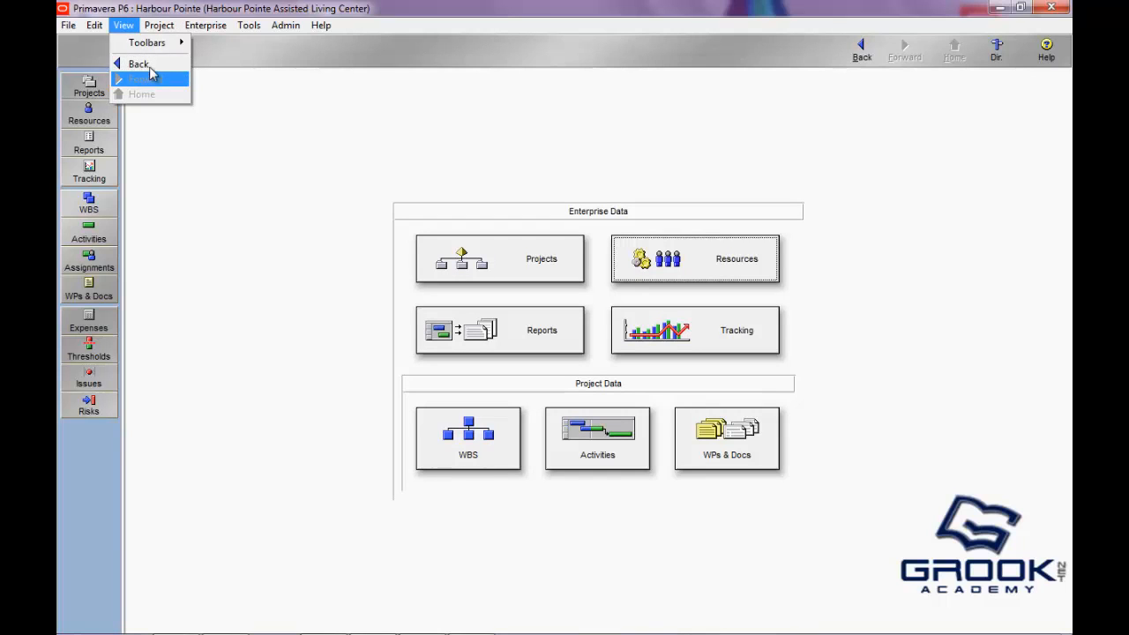
{"action": "mouse_move", "coordinate": [145, 42]}
{"action": "left_click", "coordinate": [261, 134]}
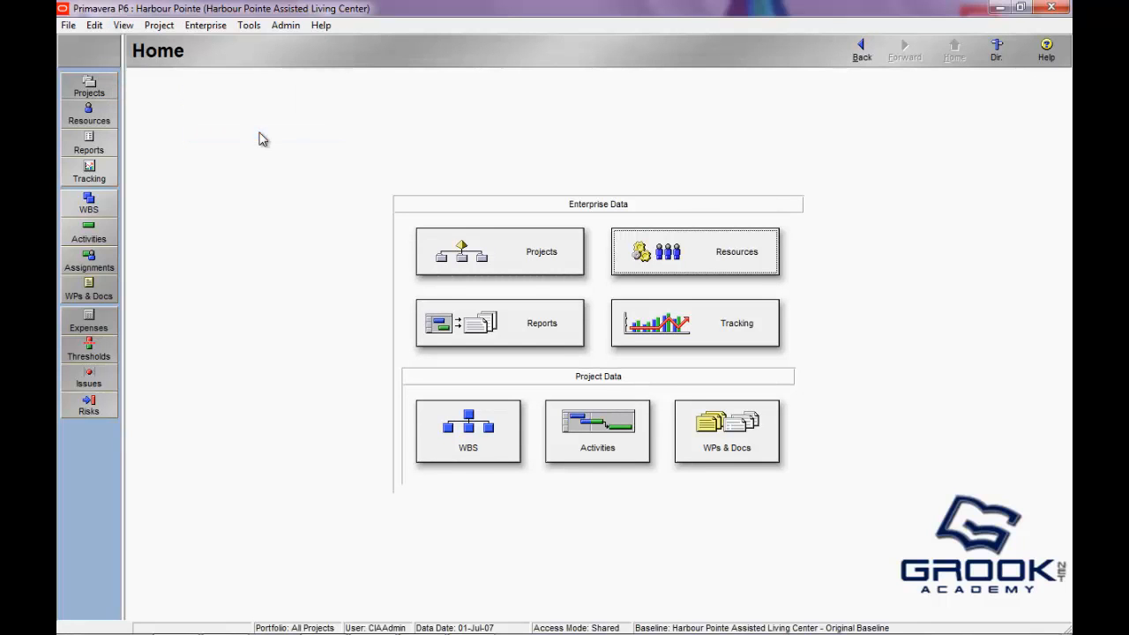
Hide the status bar.
{"action": "left_click", "coordinate": [160, 26]}
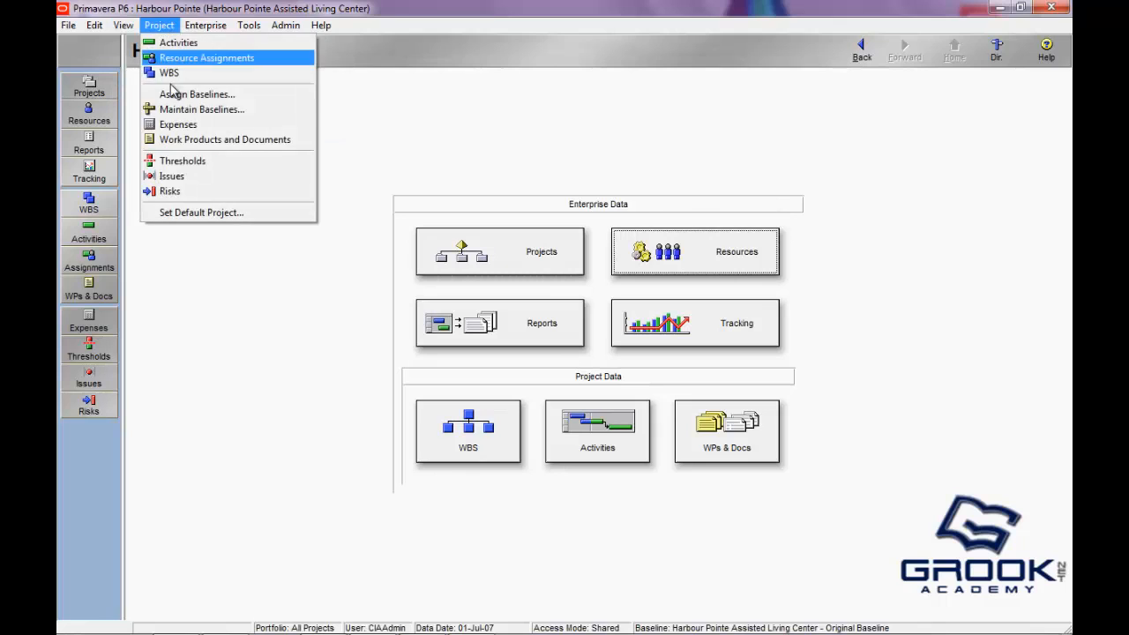
{"action": "mouse_move", "coordinate": [123, 25]}
{"action": "mouse_move", "coordinate": [137, 43]}
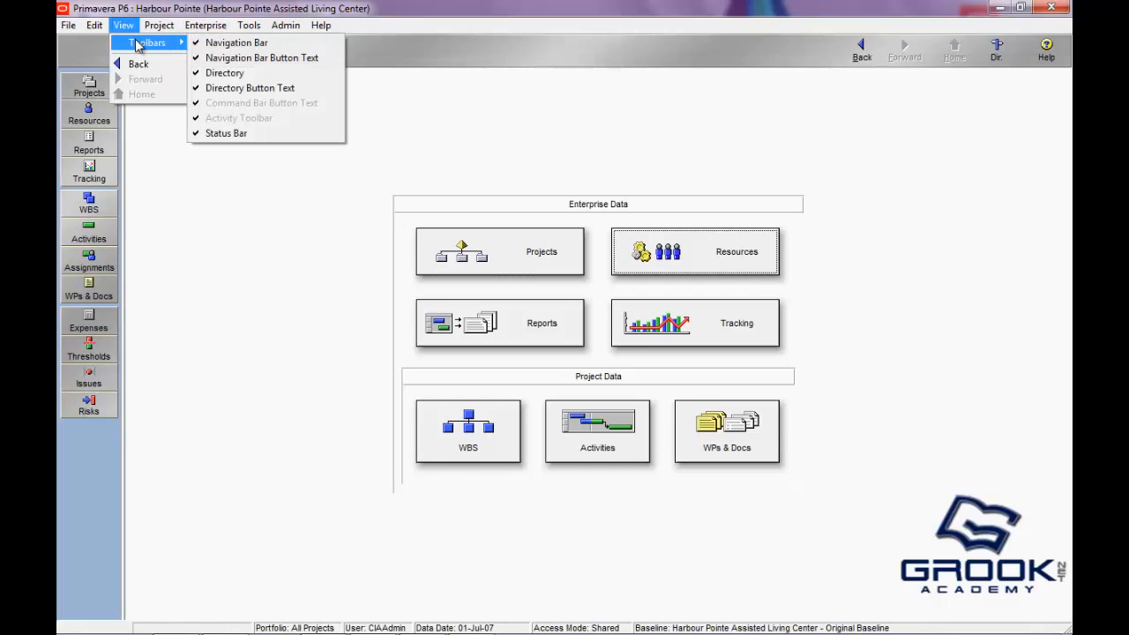
{"action": "left_click", "coordinate": [239, 134]}
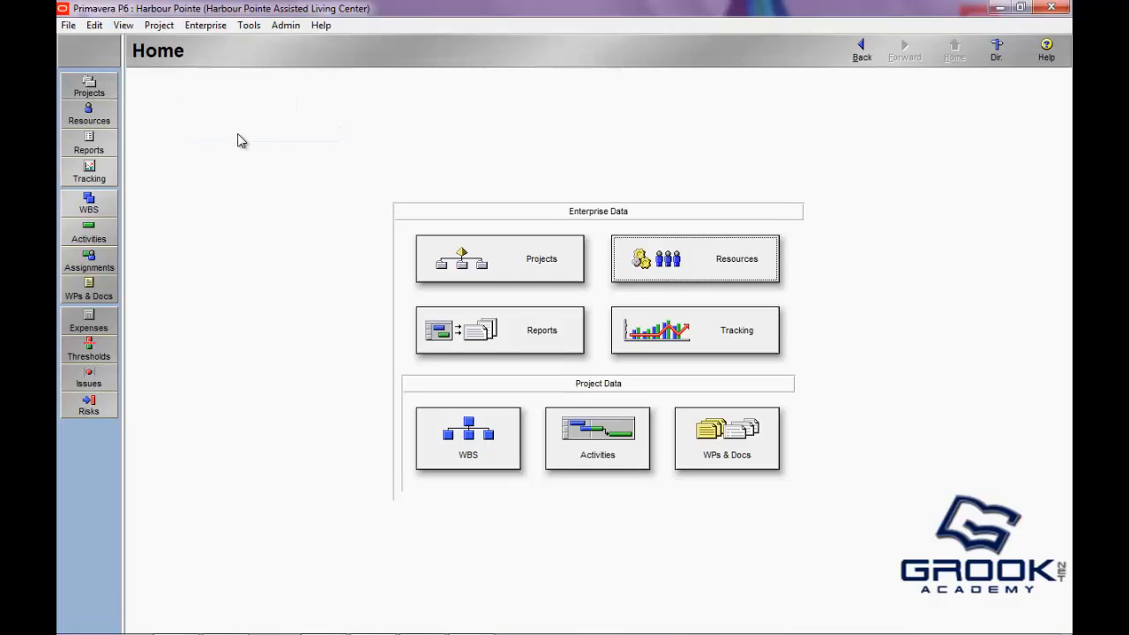
Open the Projects window from the enterprise data on the Home window.
{"action": "left_click", "coordinate": [160, 26]}
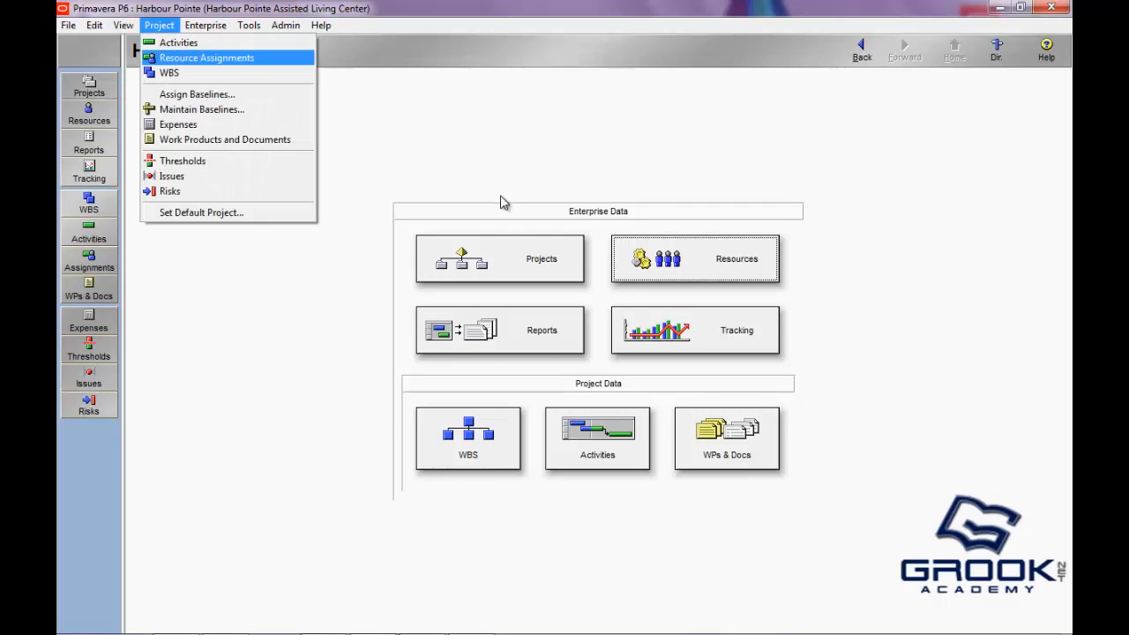
{"action": "left_click", "coordinate": [498, 257]}
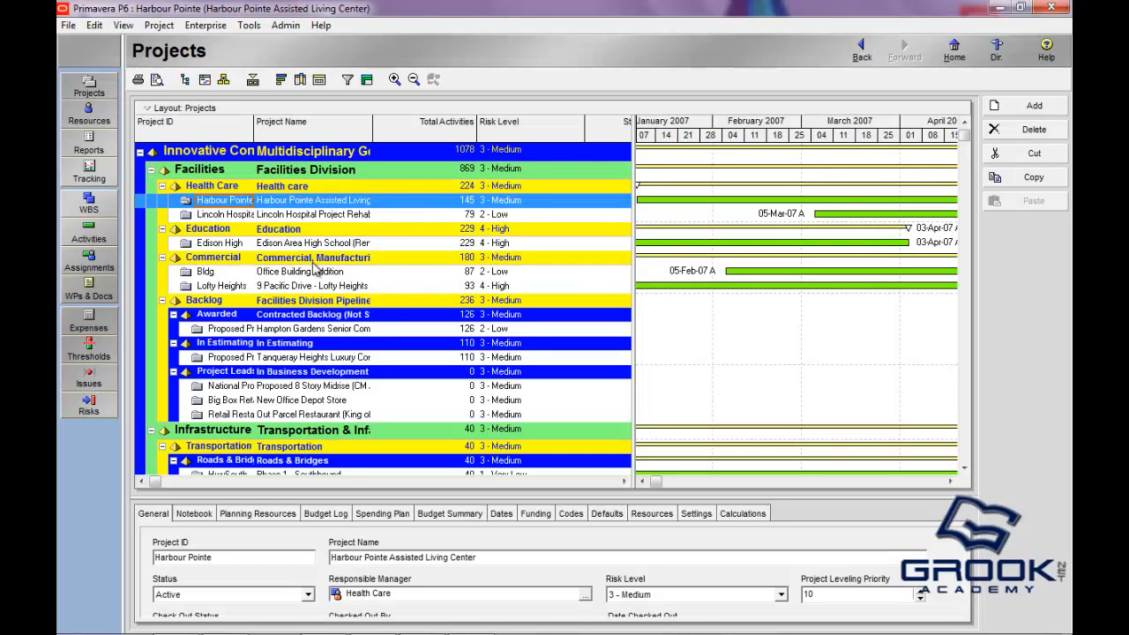
Widen the Project ID column to show the full project IDs and open the Harbour Pointe project.
{"action": "left_click_drag", "start_coordinate": [253, 126], "coordinate": [324, 124]}
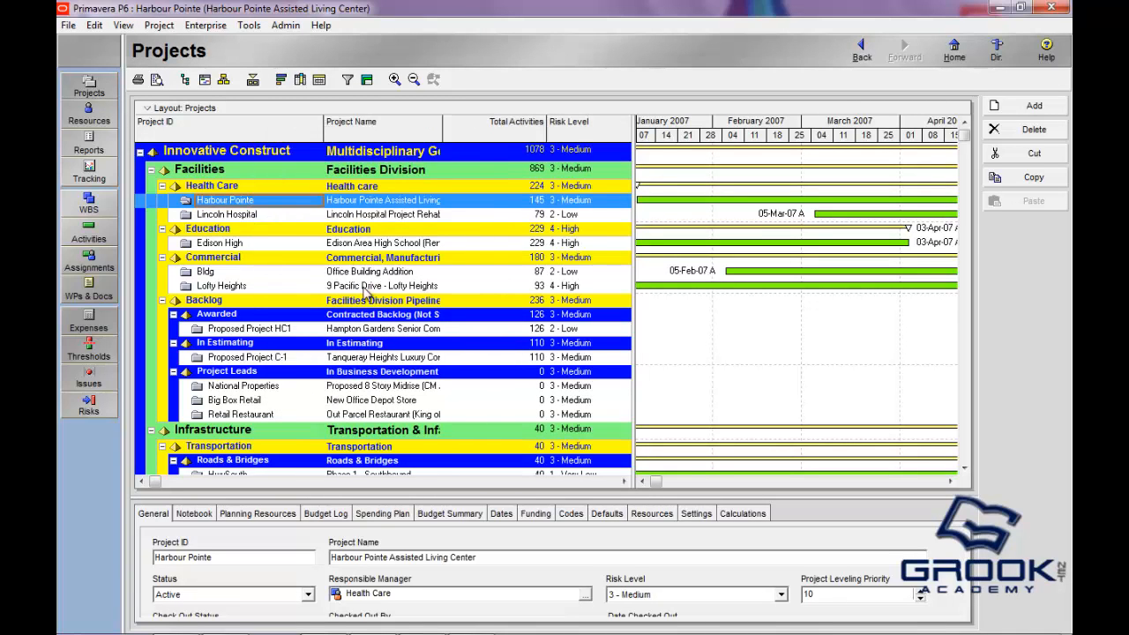
{"action": "right_click", "coordinate": [236, 204]}
{"action": "left_click", "coordinate": [265, 209]}
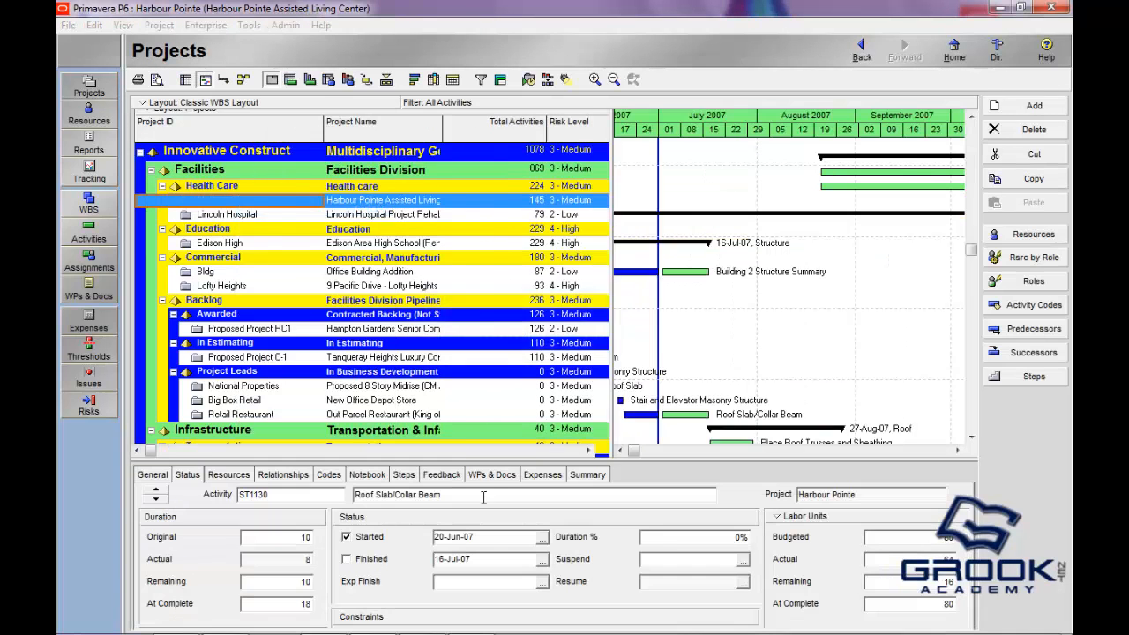
Adjust the split between the activity table and the Gantt chart so the table ends just past the Total Float column.
{"action": "left_click_drag", "start_coordinate": [613, 298], "coordinate": [710, 298]}
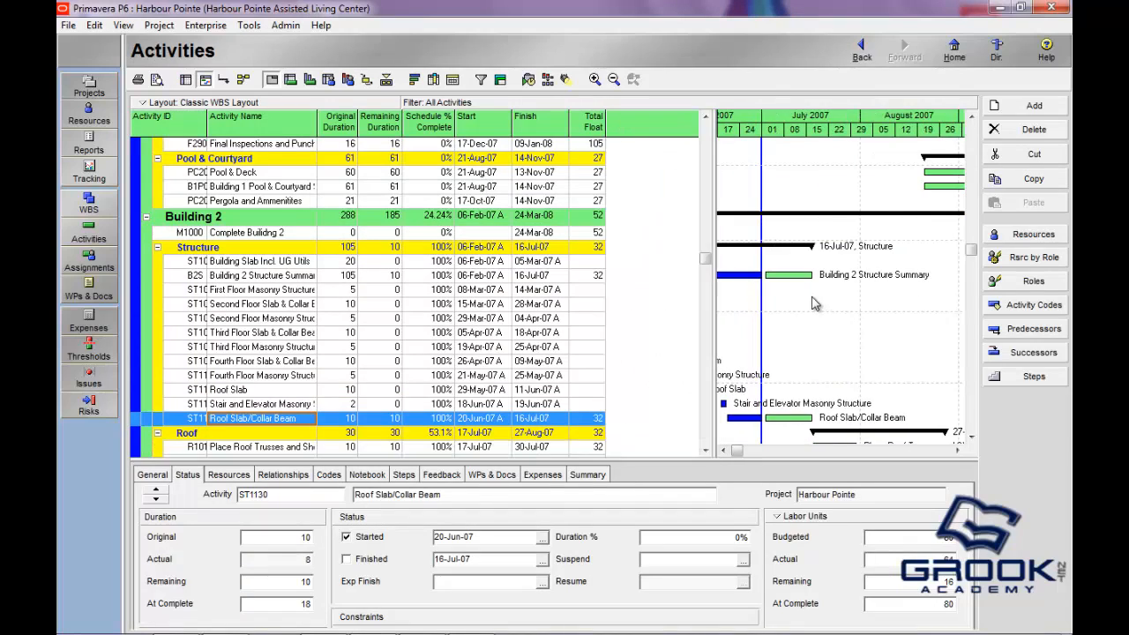
{"action": "left_click_drag", "start_coordinate": [713, 258], "coordinate": [621, 260]}
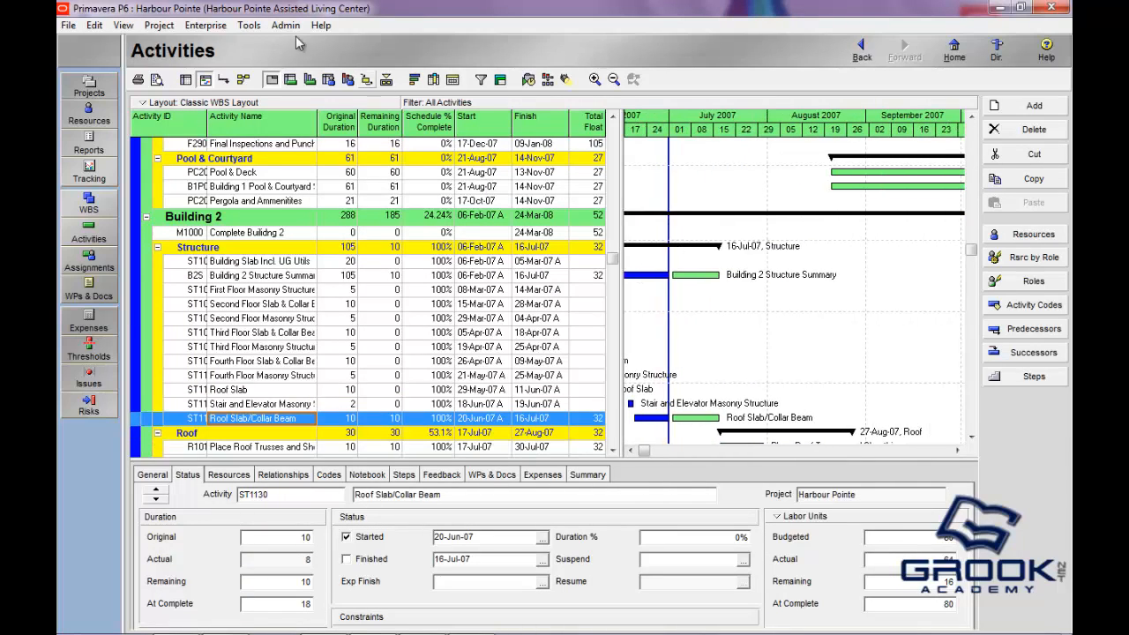
Show the status bar in the Activities window.
{"action": "left_click", "coordinate": [126, 24]}
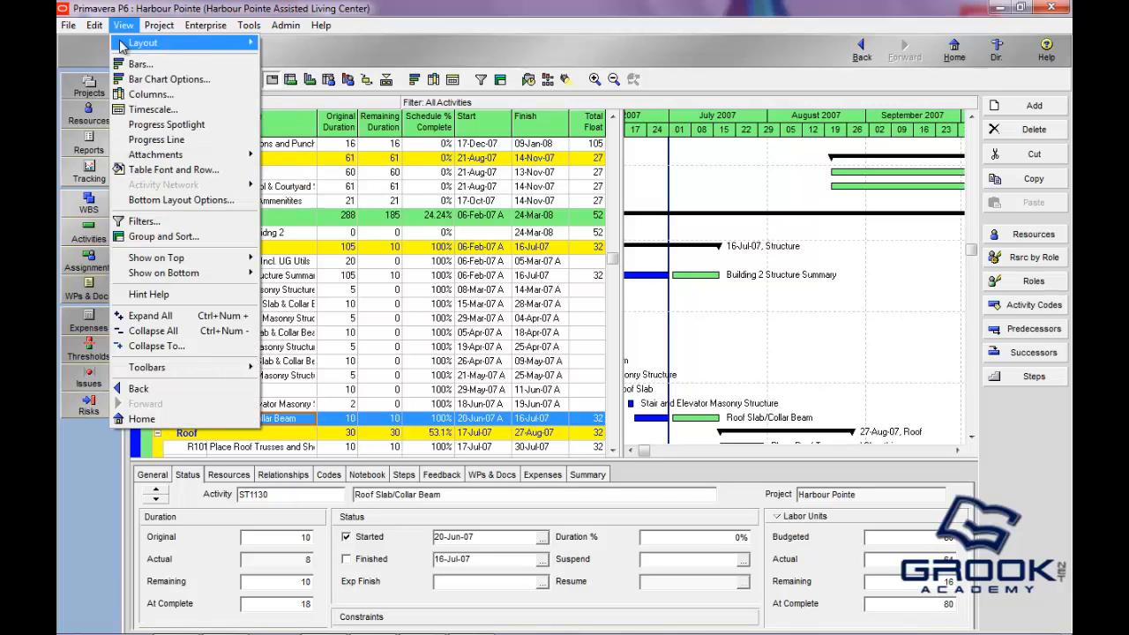
{"action": "mouse_move", "coordinate": [177, 48]}
{"action": "mouse_move", "coordinate": [181, 367]}
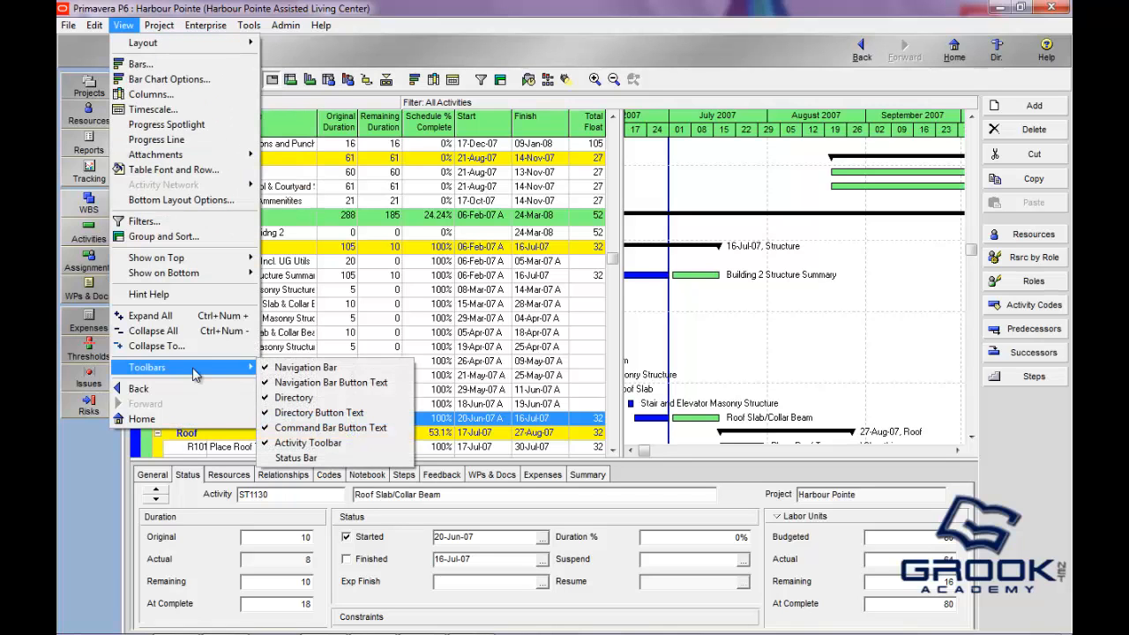
{"action": "left_click", "coordinate": [335, 456]}
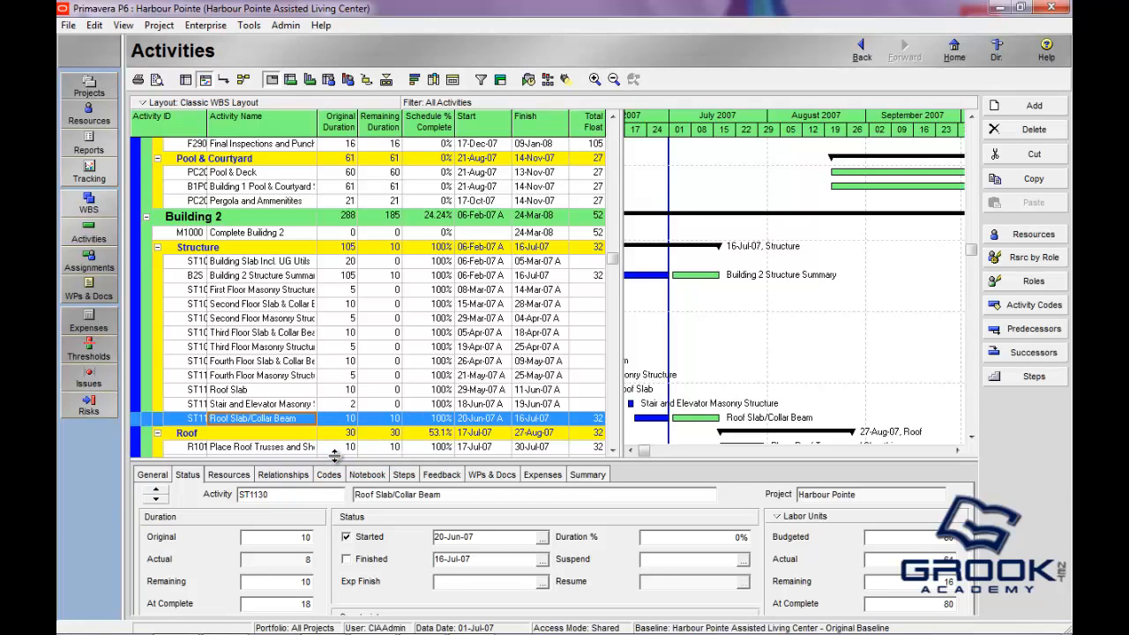
Hide the Activity Toolbar and restore it.
{"action": "left_click", "coordinate": [123, 27]}
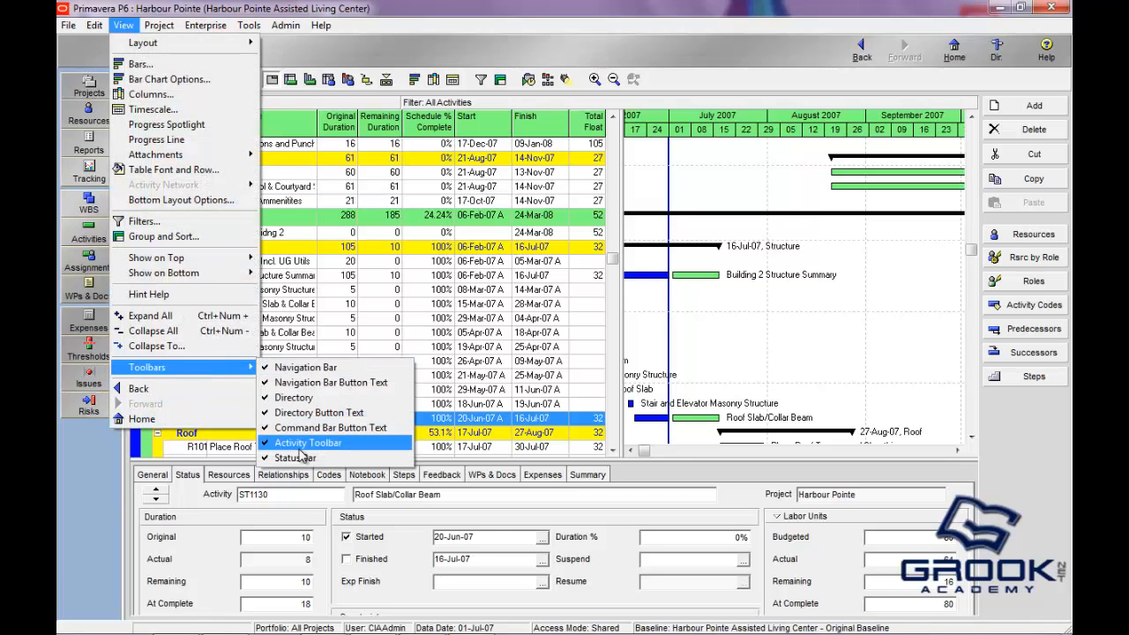
{"action": "left_click", "coordinate": [301, 446]}
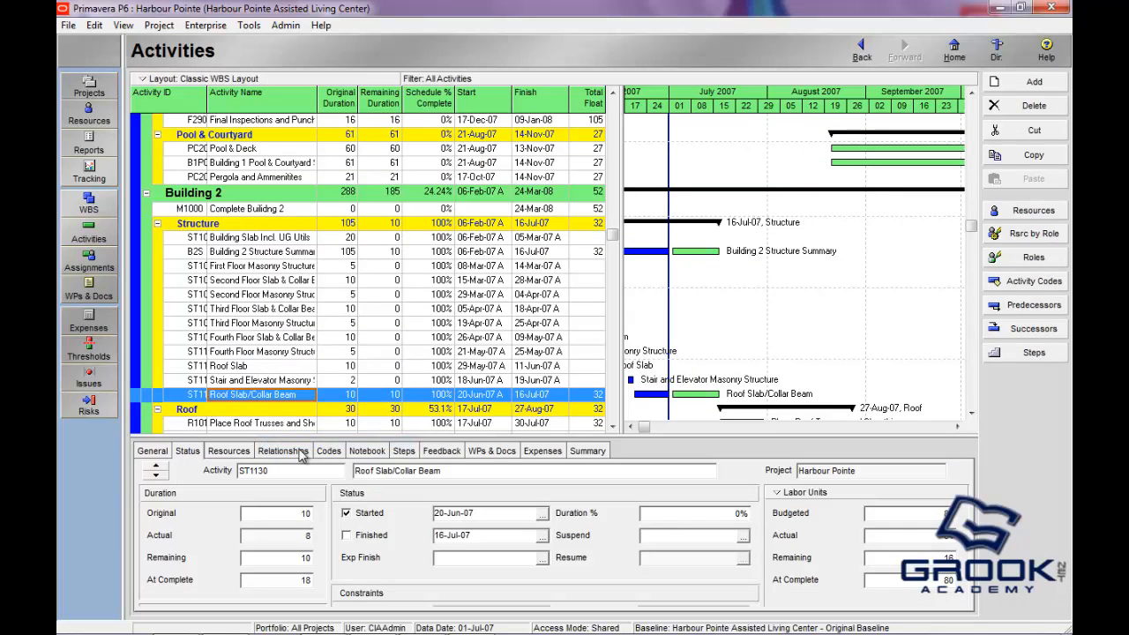
{"action": "left_click", "coordinate": [123, 25]}
{"action": "mouse_move", "coordinate": [202, 374]}
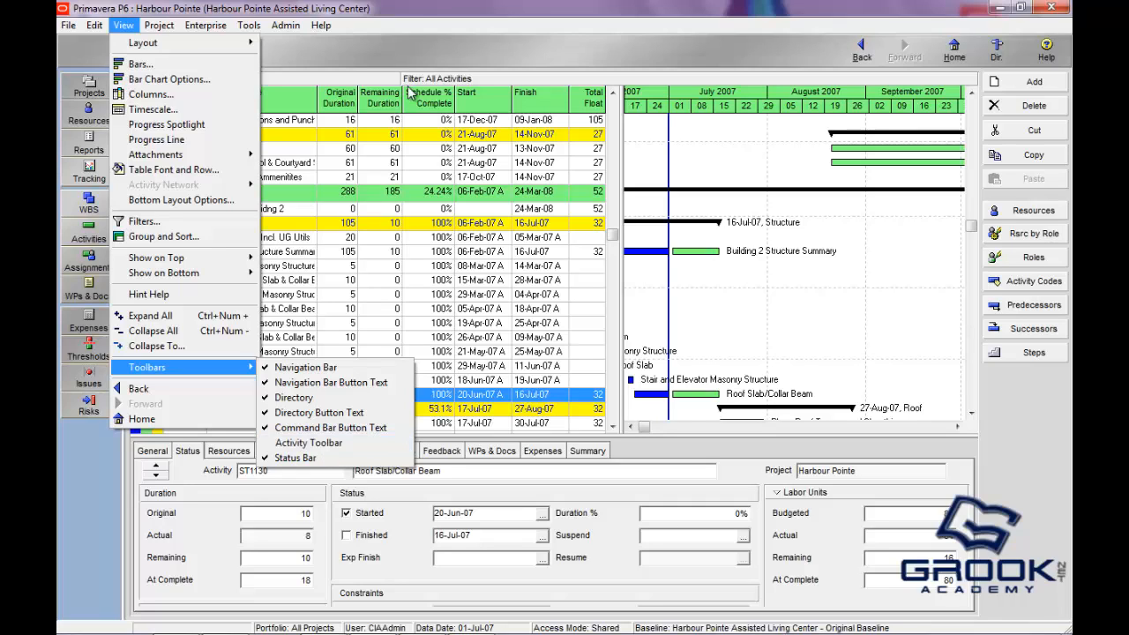
{"action": "left_click", "coordinate": [309, 443]}
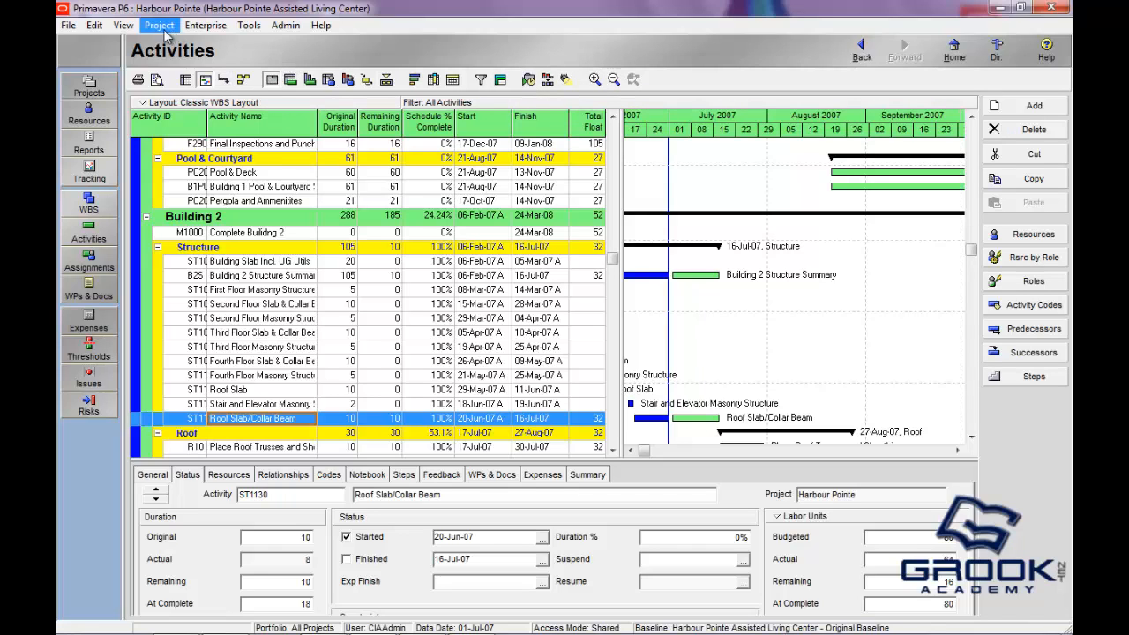
Enlarge the activity details pane and the activity table, and bring both back to about their former sizes.
{"action": "left_click_drag", "start_coordinate": [542, 460], "coordinate": [541, 322]}
{"action": "left_click_drag", "start_coordinate": [623, 219], "coordinate": [766, 213]}
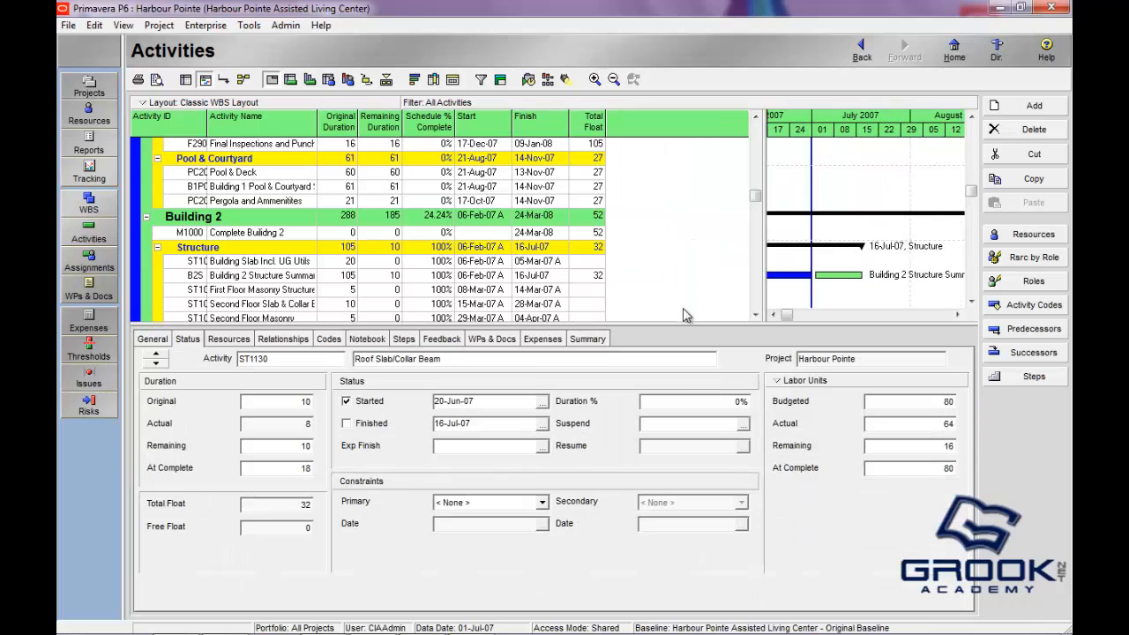
{"action": "left_click_drag", "start_coordinate": [676, 325], "coordinate": [667, 450]}
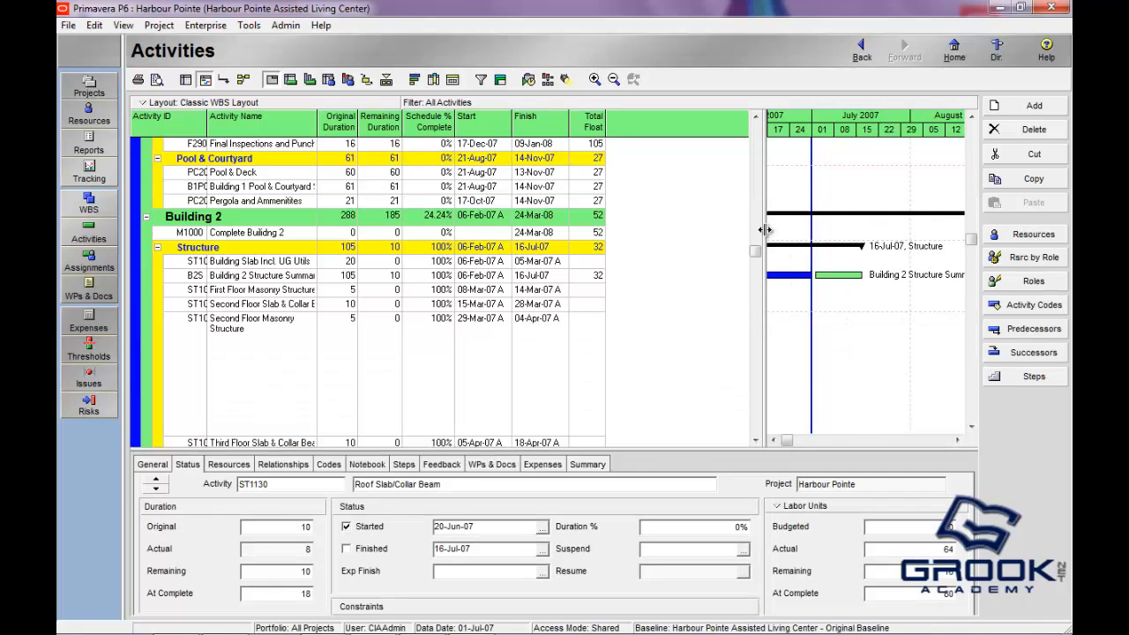
{"action": "left_click_drag", "start_coordinate": [763, 229], "coordinate": [630, 234]}
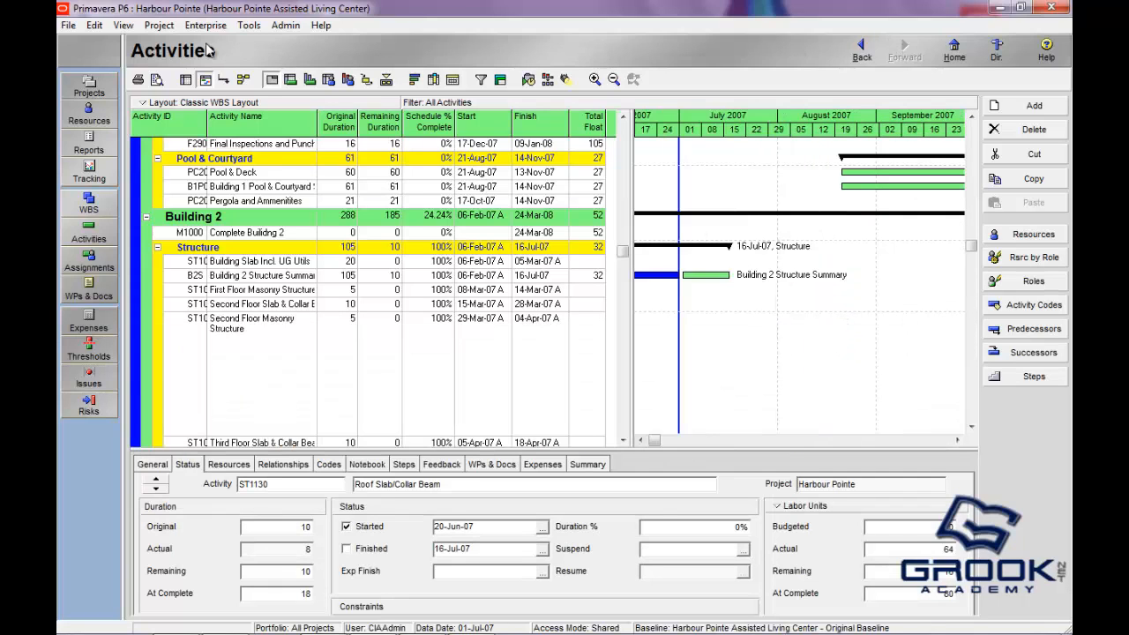
Hide the navigation bar and the directory bar in the Activities window.
{"action": "left_click", "coordinate": [123, 24]}
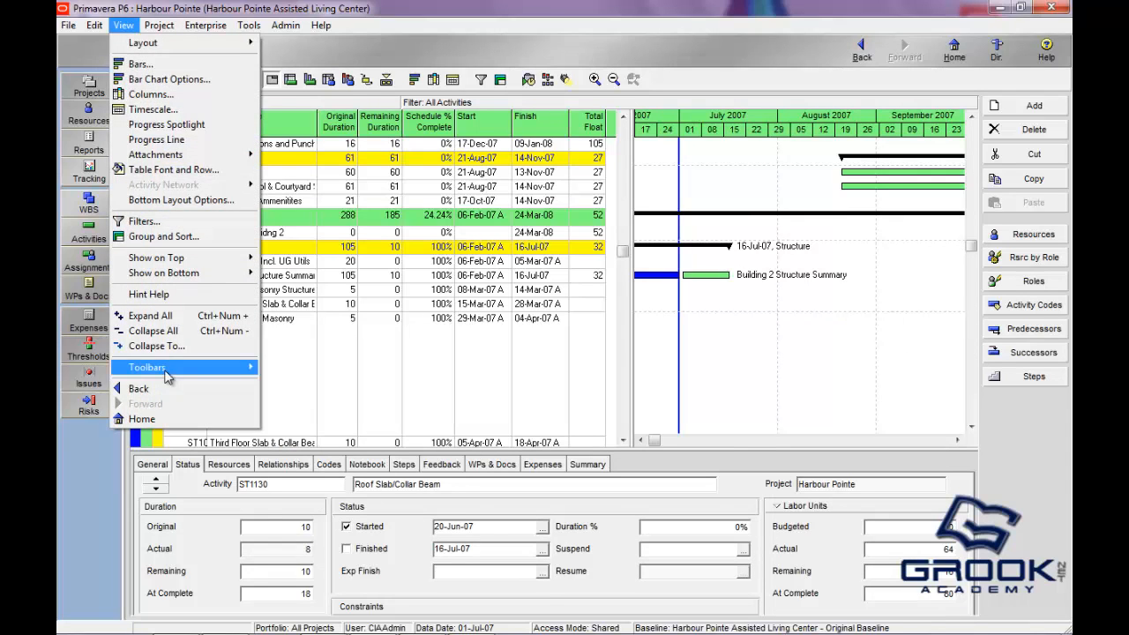
{"action": "left_click", "coordinate": [305, 367]}
{"action": "left_click", "coordinate": [124, 26]}
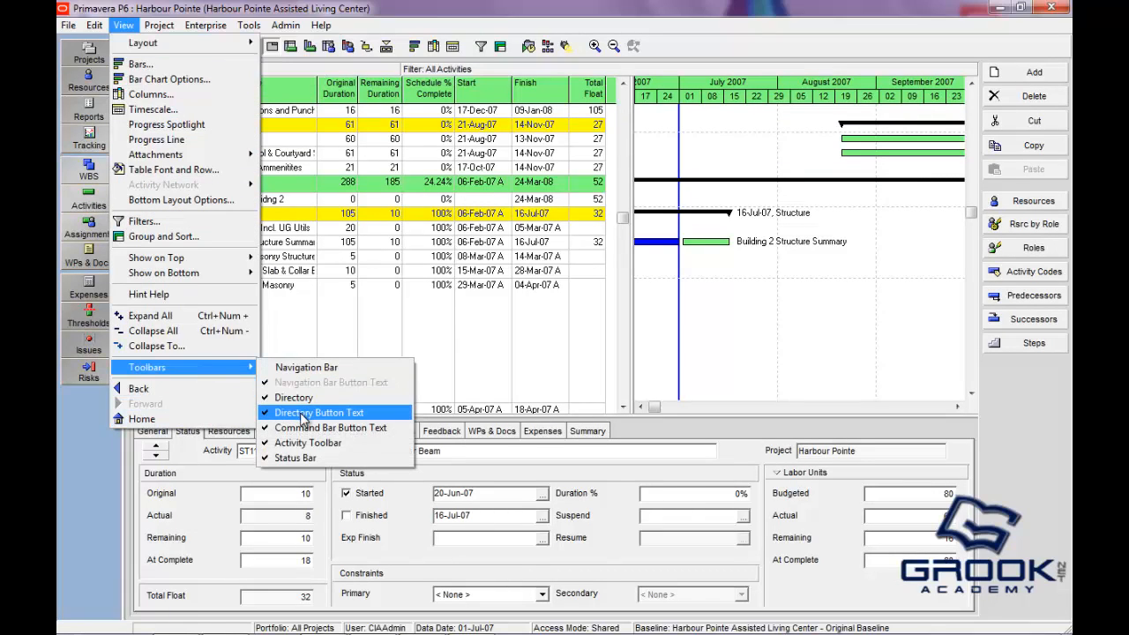
{"action": "left_click", "coordinate": [296, 398]}
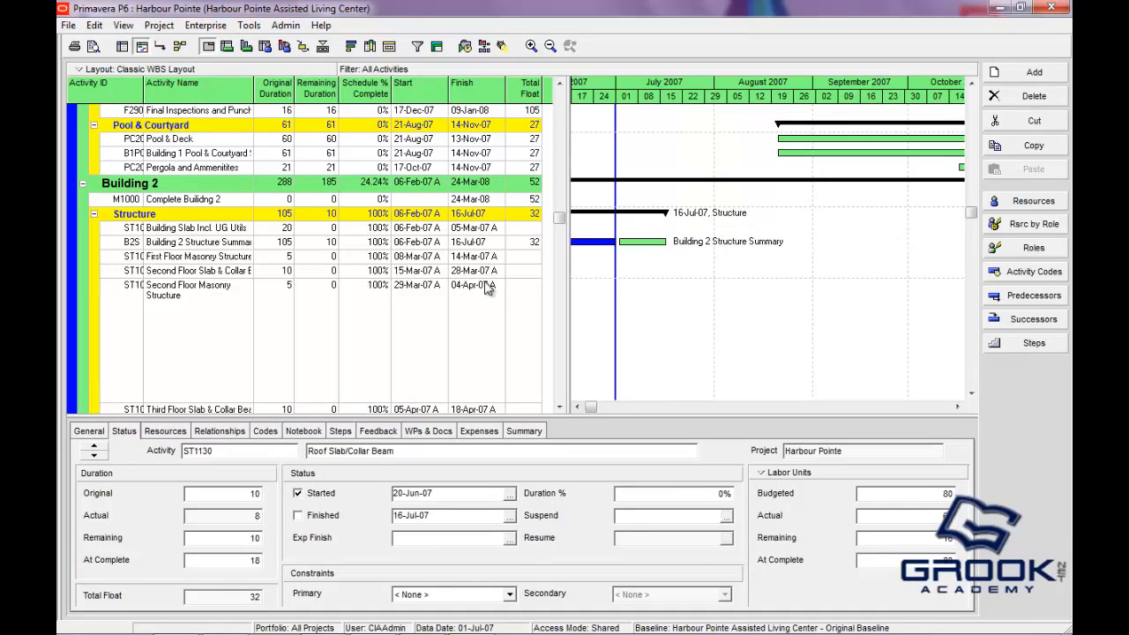
Restore the navigation bar and the directory bar.
{"action": "left_click", "coordinate": [126, 24]}
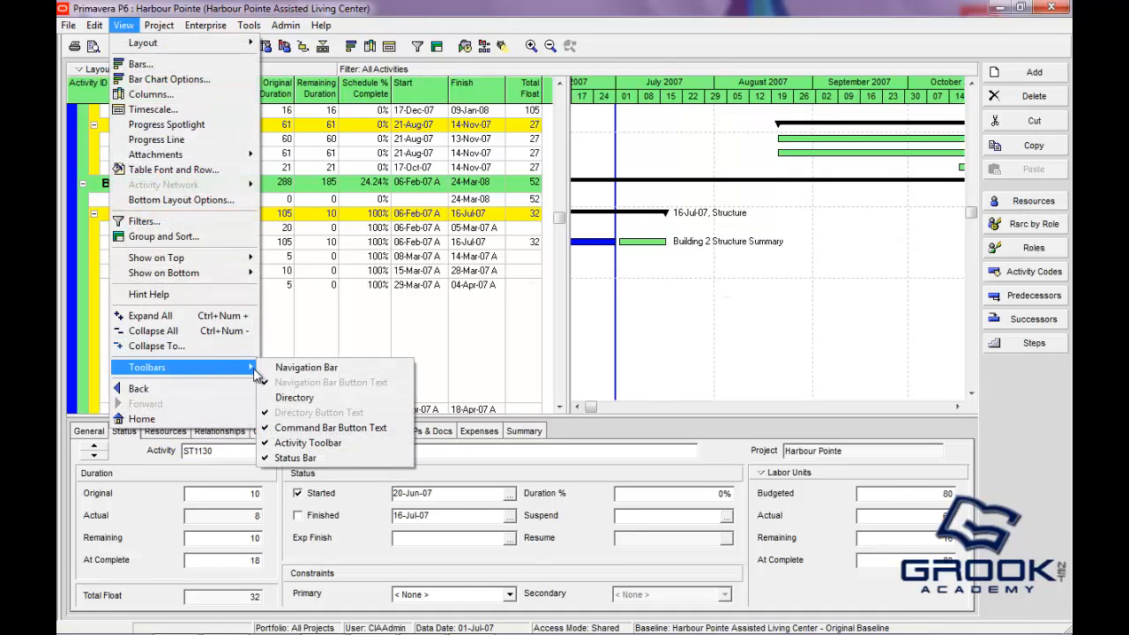
{"action": "left_click", "coordinate": [282, 367]}
{"action": "left_click", "coordinate": [124, 24]}
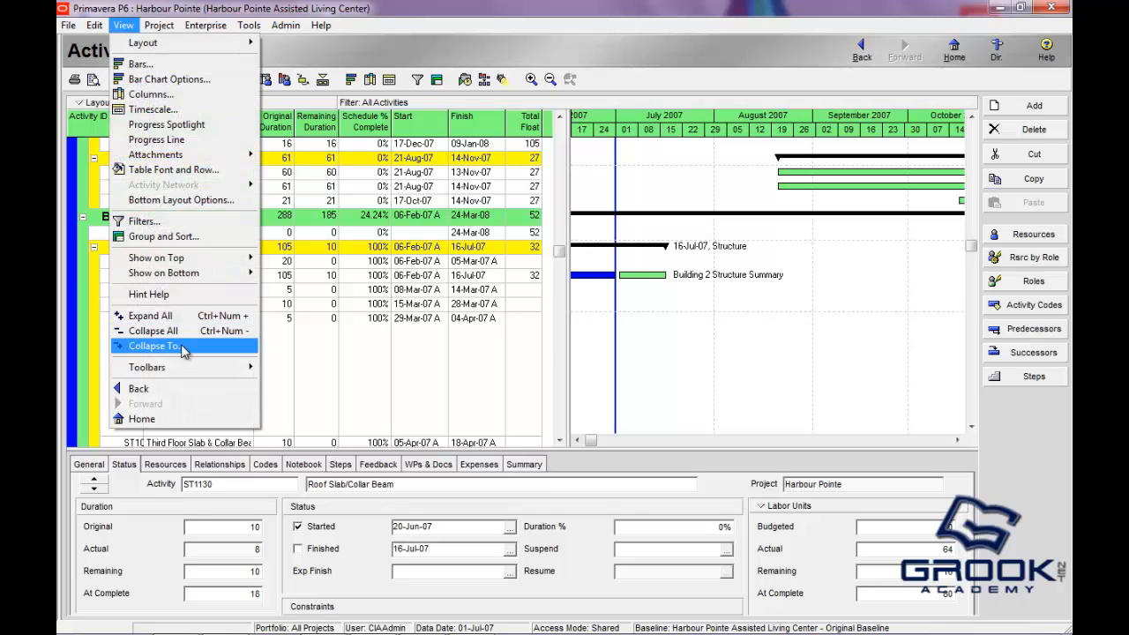
{"action": "mouse_move", "coordinate": [182, 369]}
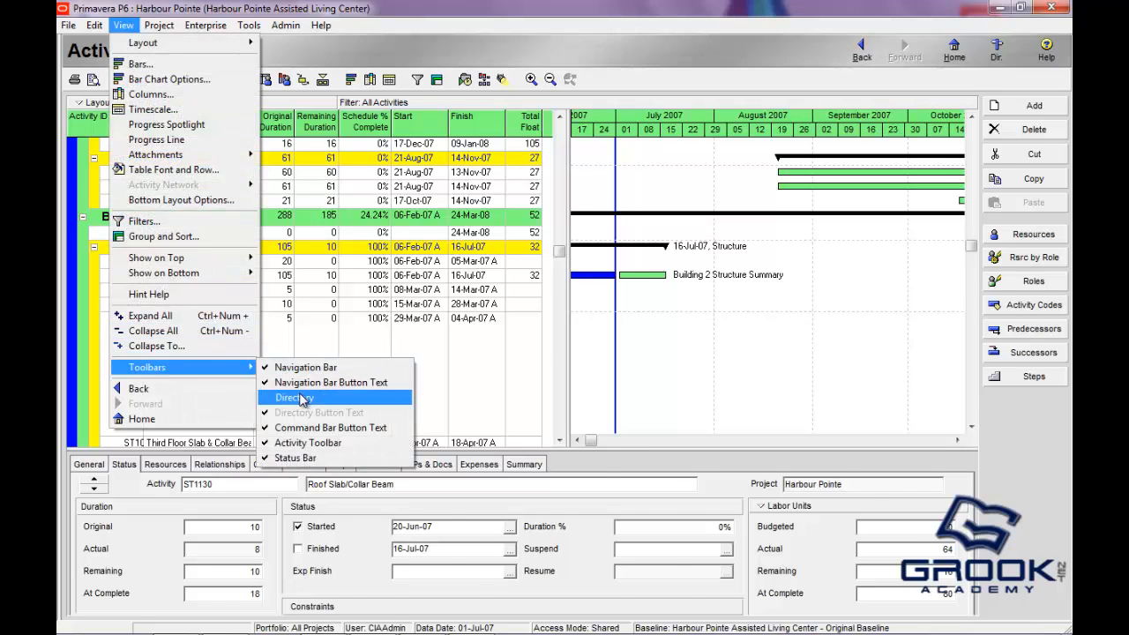
{"action": "left_click", "coordinate": [299, 398]}
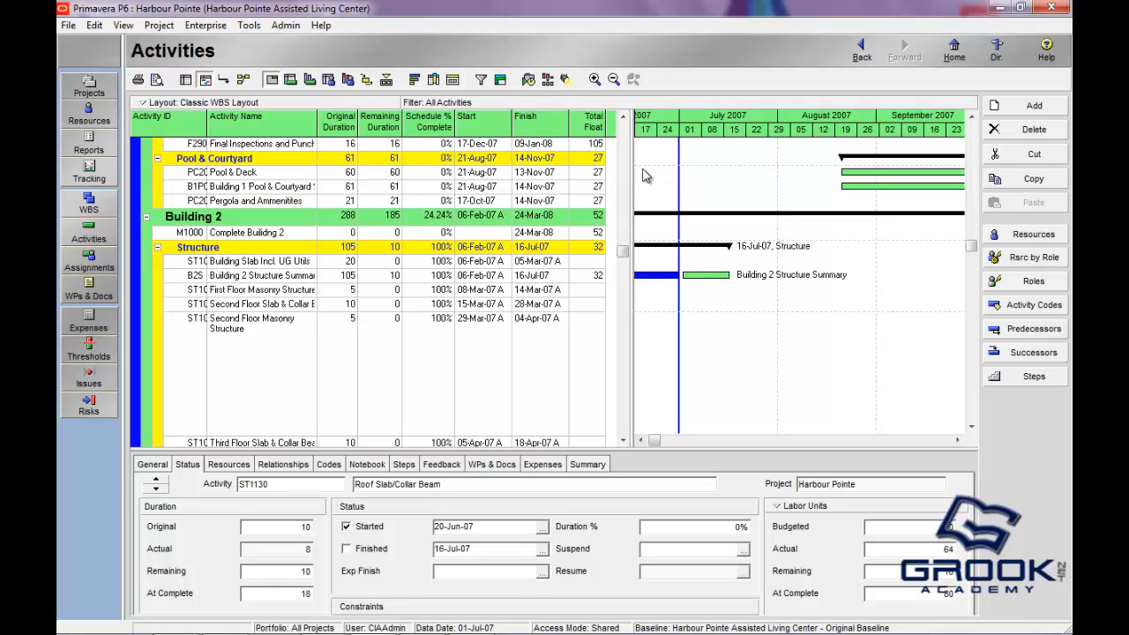
Narrow the activity table slightly and widen its Activity ID column to show the full IDs.
{"action": "left_click_drag", "start_coordinate": [634, 157], "coordinate": [617, 176]}
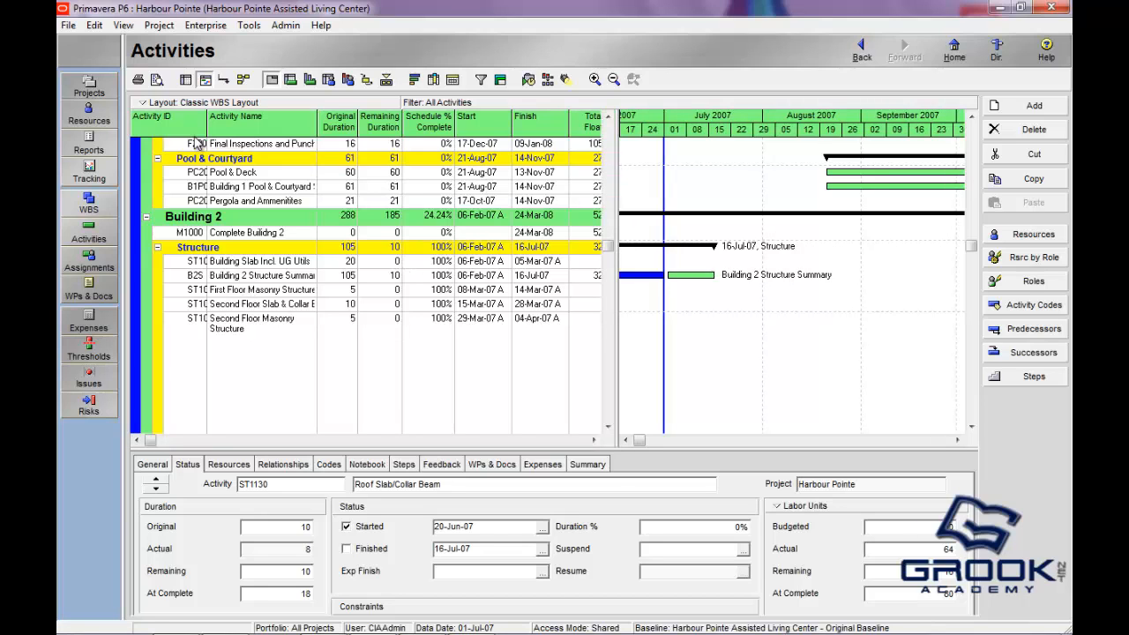
{"action": "left_click_drag", "start_coordinate": [291, 128], "coordinate": [282, 128]}
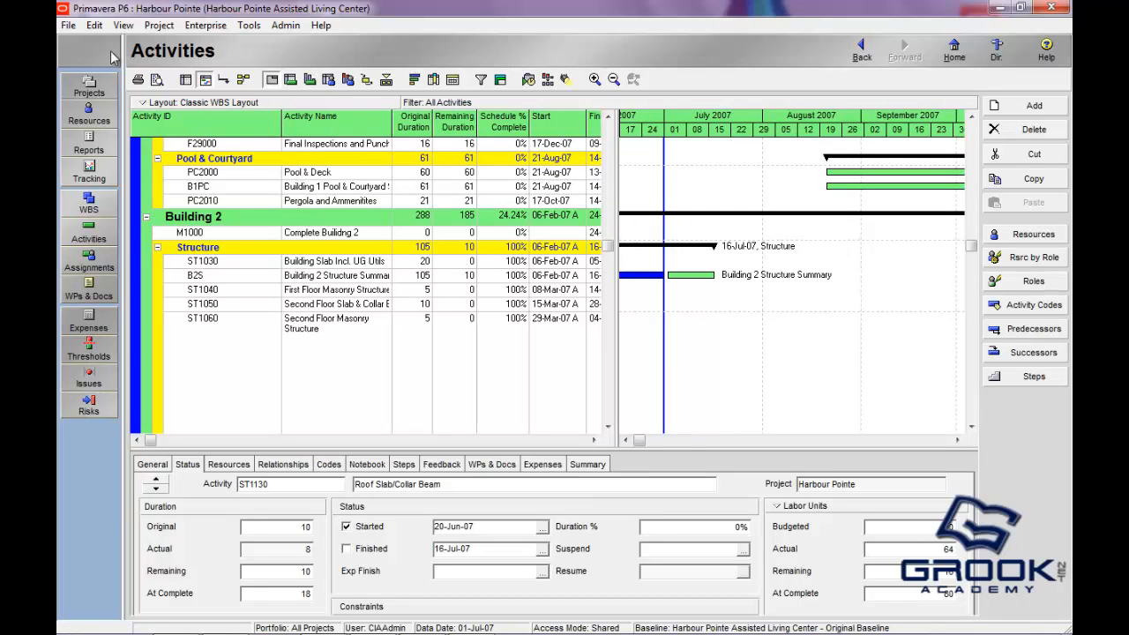
Open the list of saved activity layouts and look through the global layouts.
{"action": "left_click", "coordinate": [123, 25]}
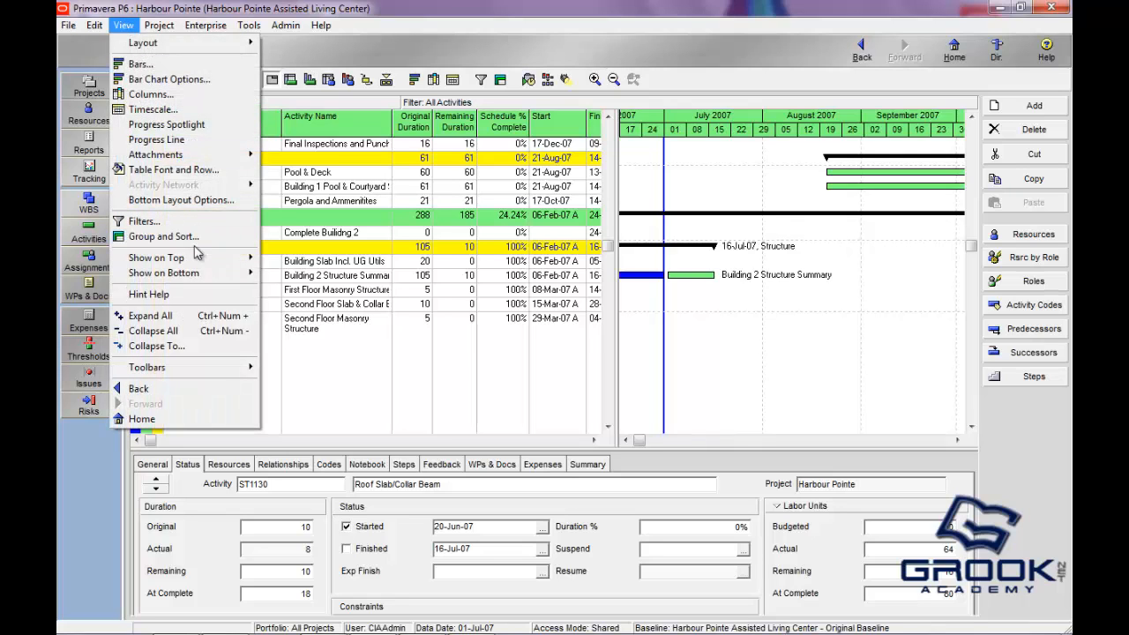
{"action": "mouse_move", "coordinate": [184, 43]}
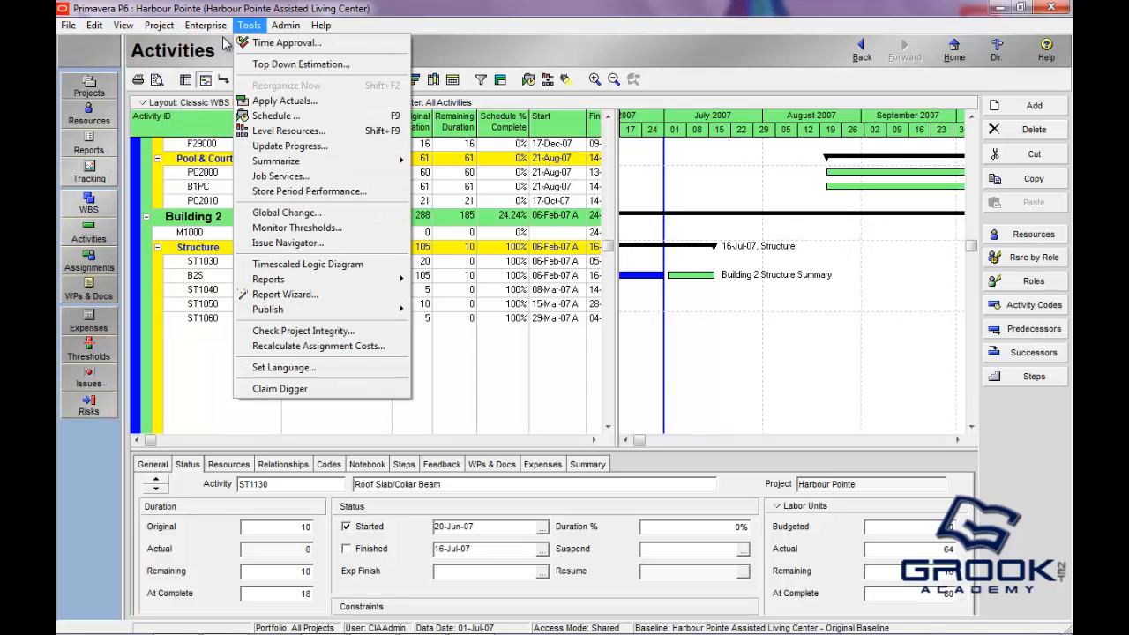
{"action": "left_click", "coordinate": [290, 42]}
{"action": "left_click", "coordinate": [567, 353]}
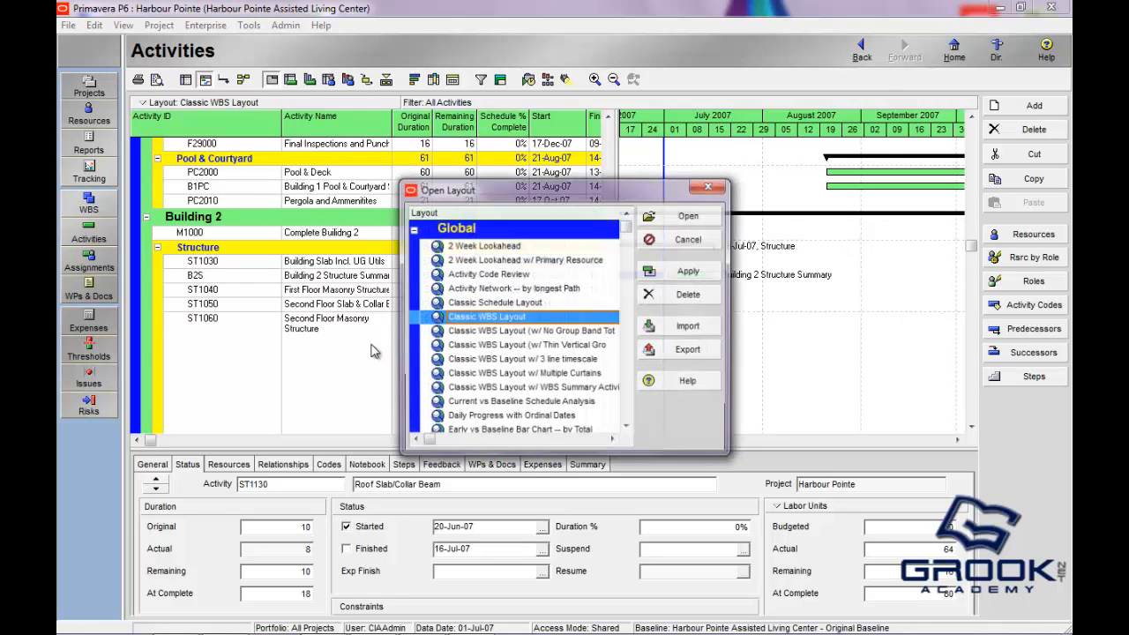
{"action": "scroll", "coordinate": [626, 228], "scroll_direction": "down", "scroll_amount": 10}
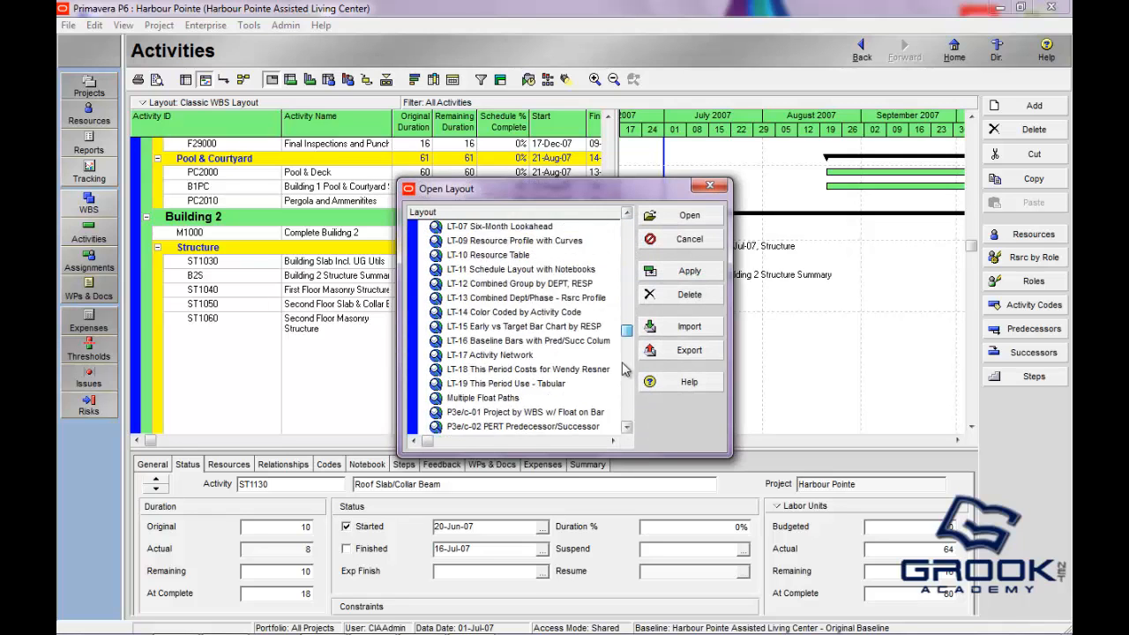
{"action": "scroll", "coordinate": [622, 225], "scroll_direction": "up", "scroll_amount": 10}
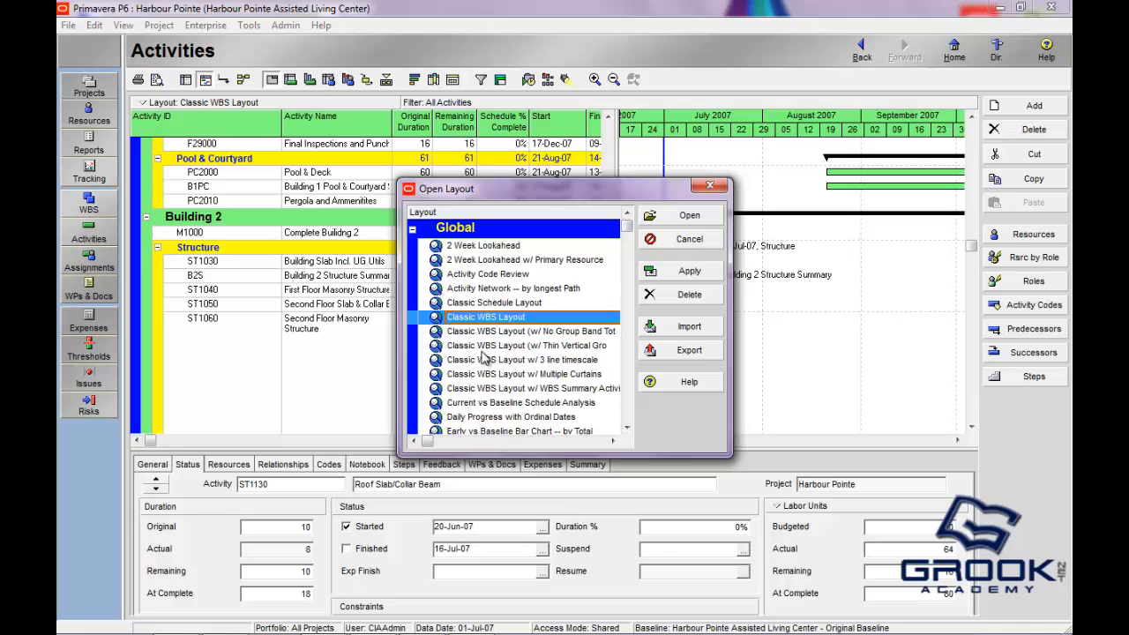
Look through the saved activity layouts, from the Global group down to the Harbour Pointe project layouts, highlighting several of the global ones.
{"action": "left_click", "coordinate": [500, 250]}
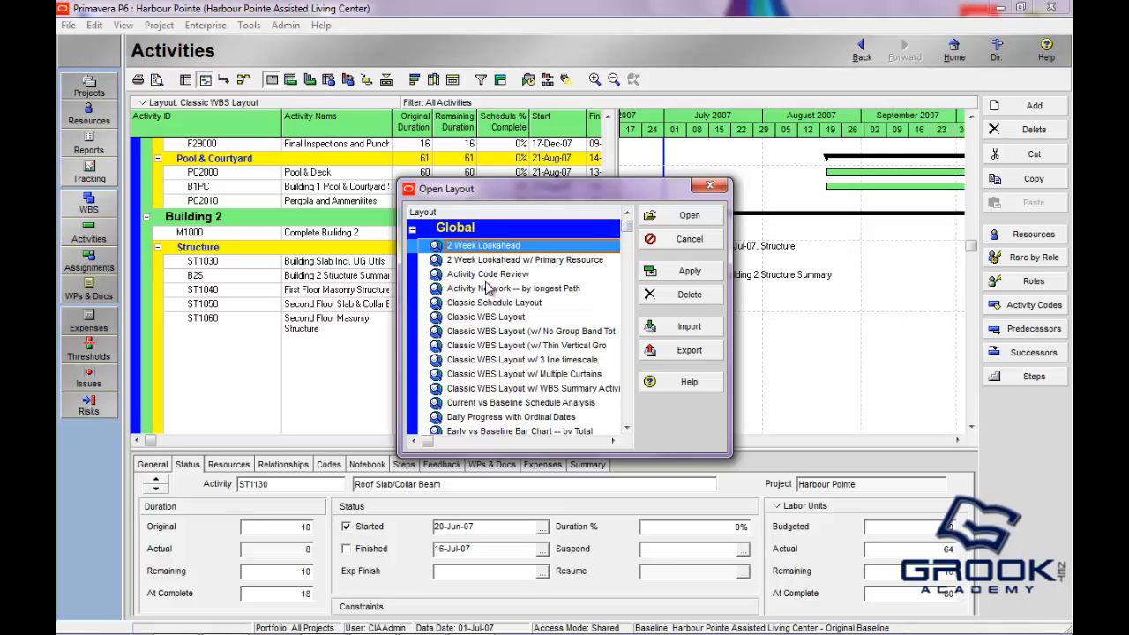
{"action": "left_click", "coordinate": [485, 276]}
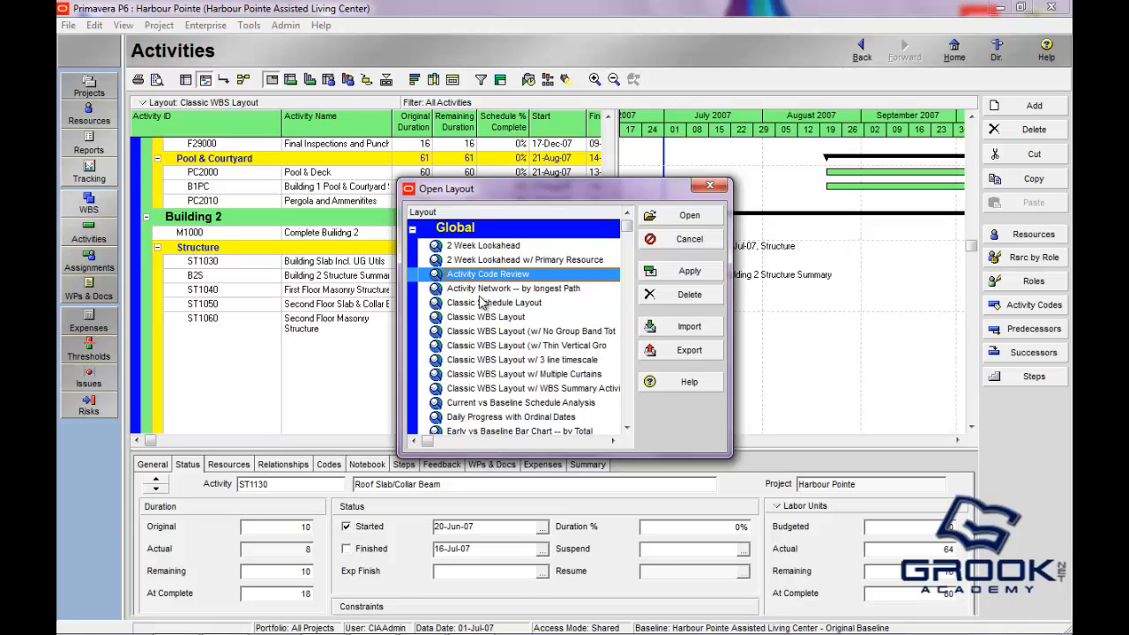
{"action": "scroll", "coordinate": [499, 344], "scroll_direction": "down", "scroll_amount": 1}
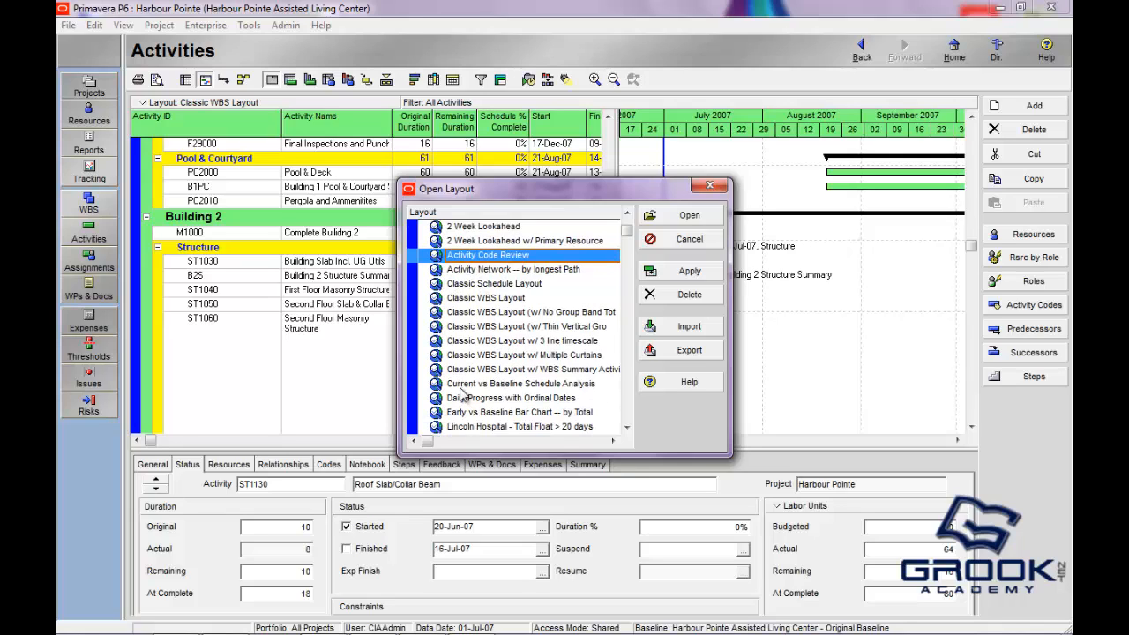
{"action": "left_click", "coordinate": [463, 385]}
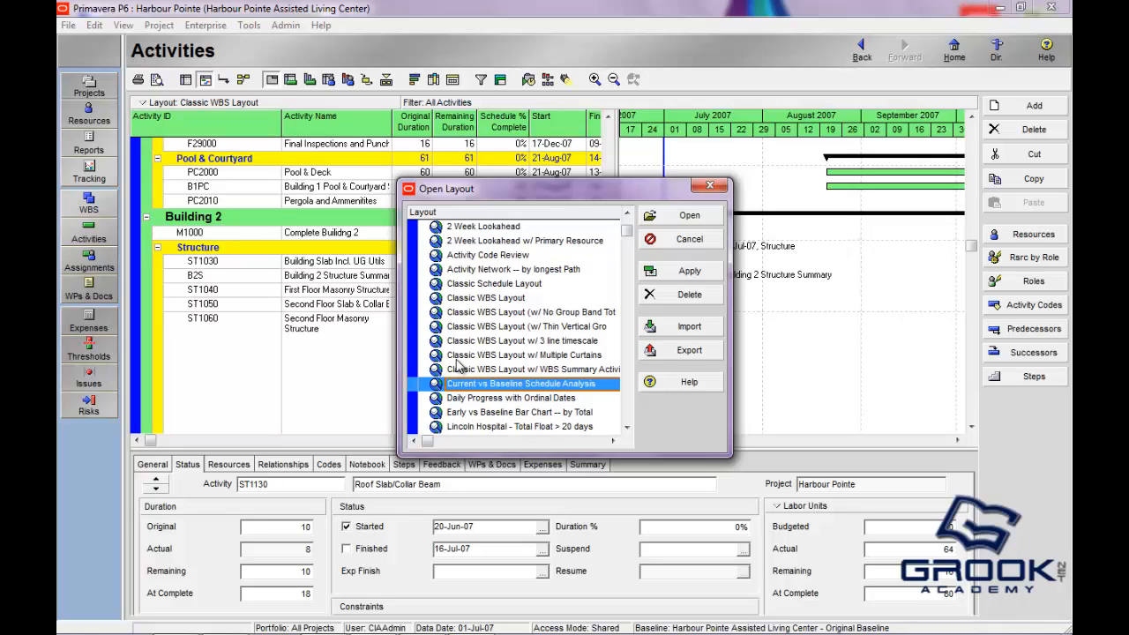
{"action": "left_click", "coordinate": [477, 300]}
{"action": "scroll", "coordinate": [480, 325], "scroll_direction": "down", "scroll_amount": 3}
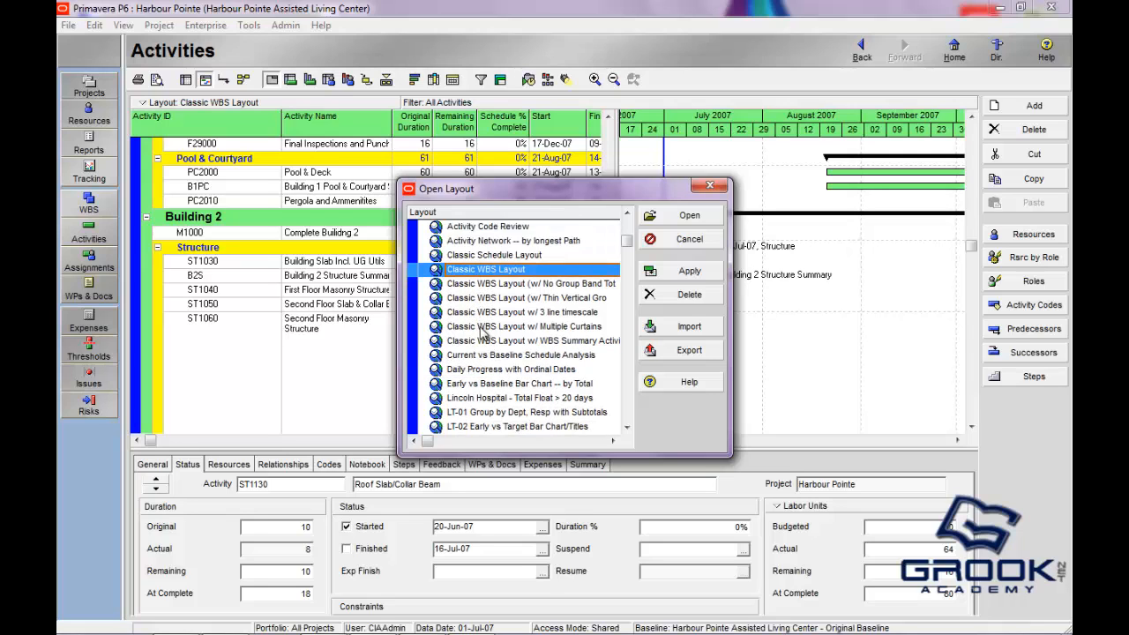
{"action": "left_click_drag", "start_coordinate": [623, 246], "coordinate": [623, 263]}
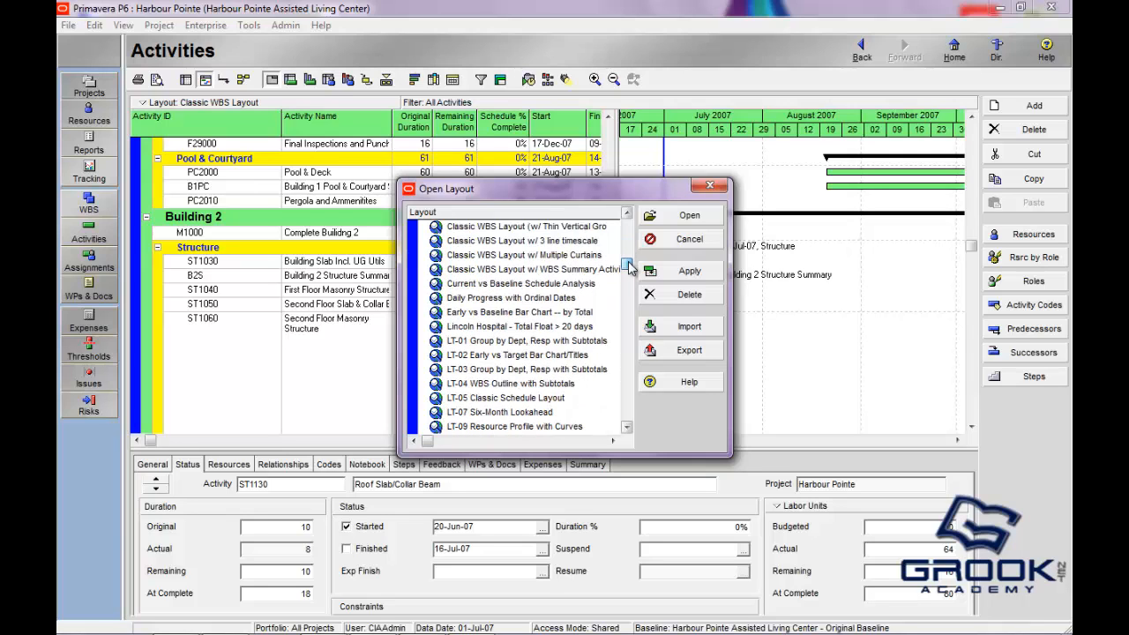
{"action": "scroll", "coordinate": [522, 321], "scroll_direction": "up", "scroll_amount": 3}
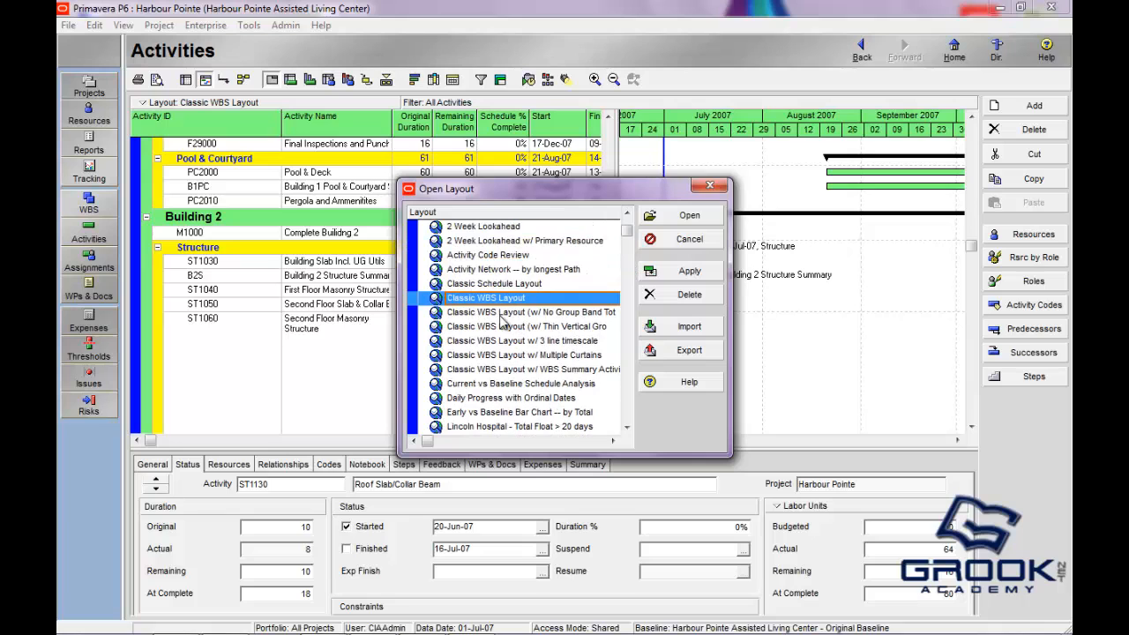
{"action": "scroll", "coordinate": [503, 324], "scroll_direction": "down", "scroll_amount": 12}
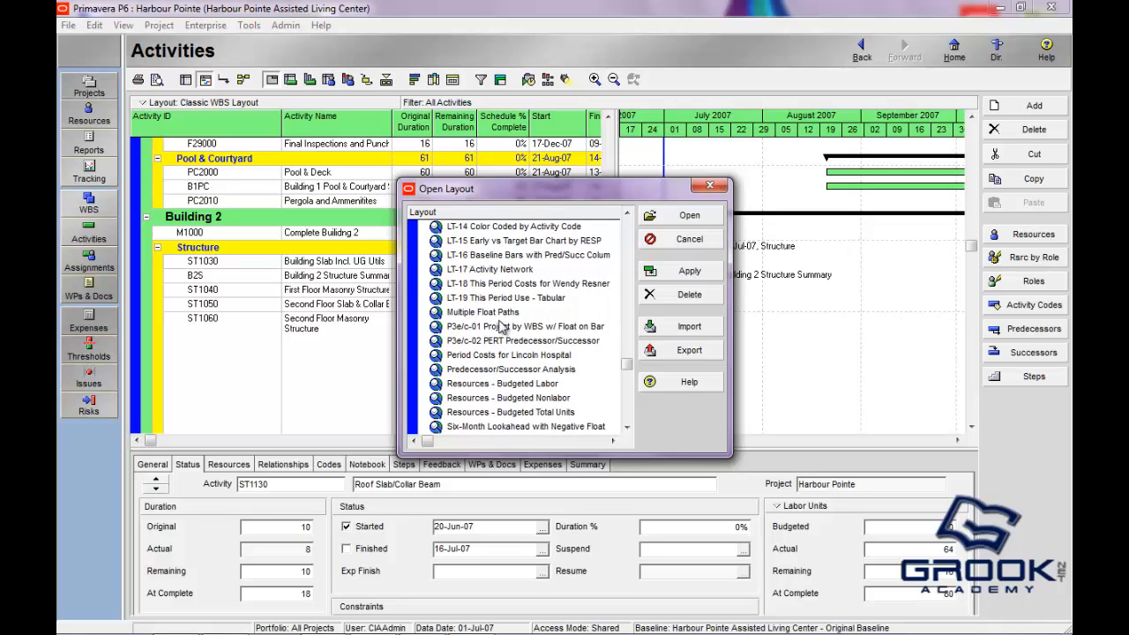
{"action": "scroll", "coordinate": [501, 326], "scroll_direction": "down", "scroll_amount": 10}
{"action": "scroll", "coordinate": [501, 327], "scroll_direction": "up", "scroll_amount": 11}
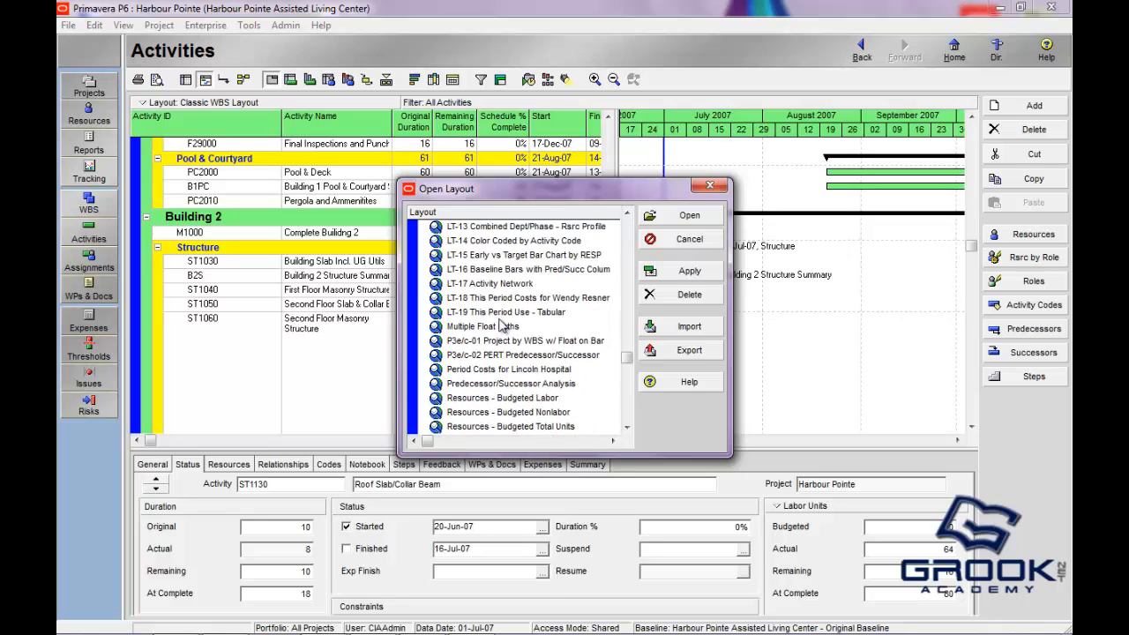
{"action": "scroll", "coordinate": [494, 335], "scroll_direction": "down", "scroll_amount": 4}
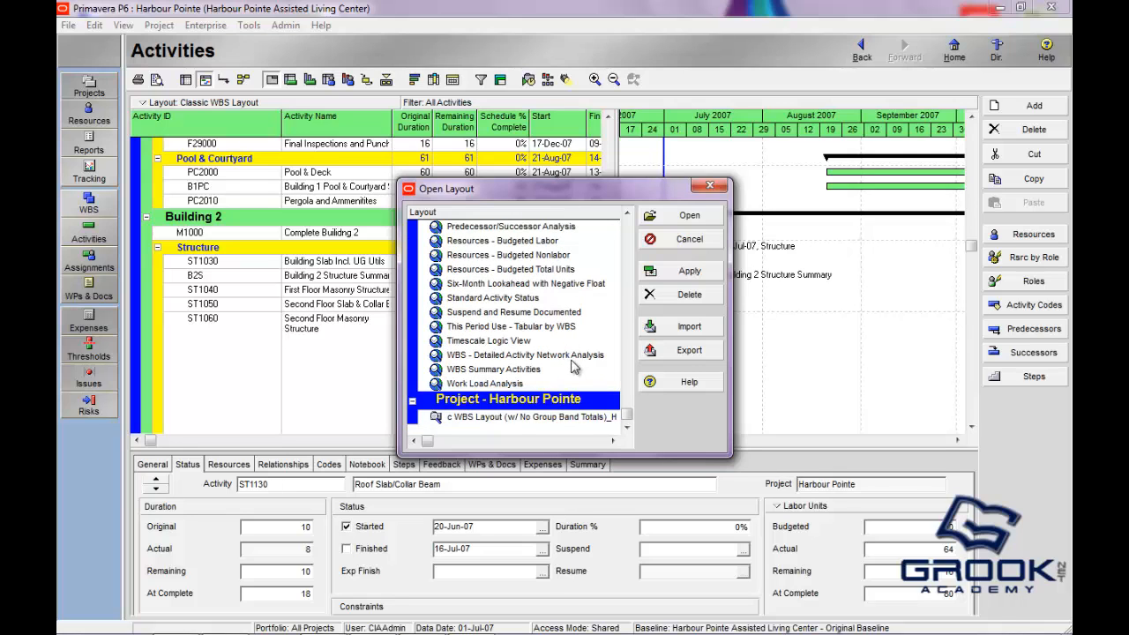
{"action": "scroll", "coordinate": [565, 338], "scroll_direction": "up", "scroll_amount": 15}
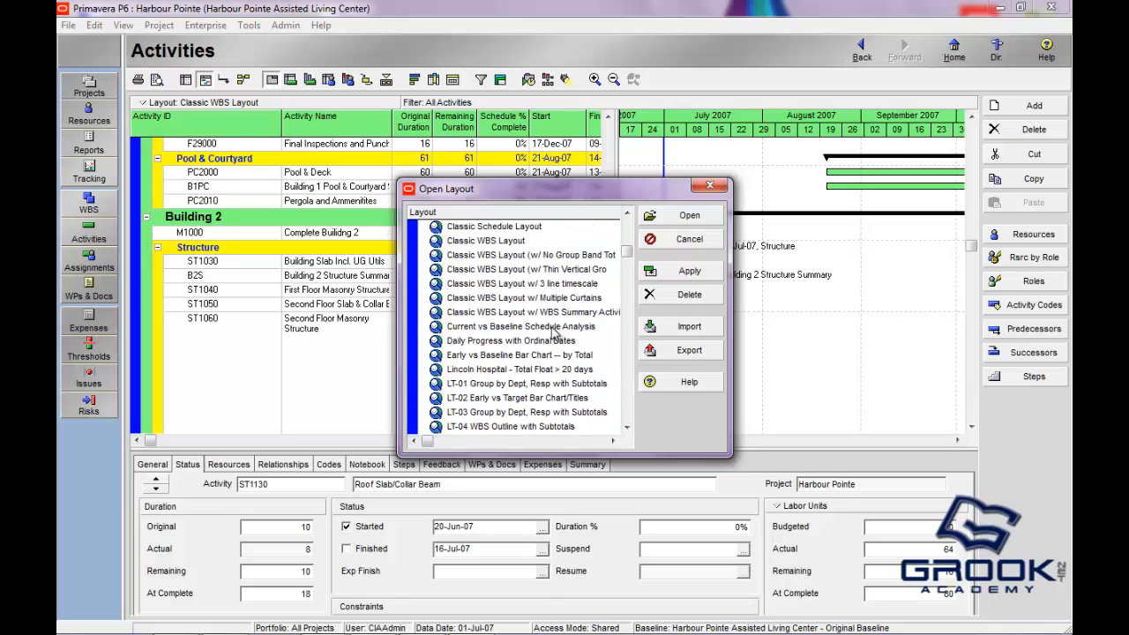
{"action": "left_click", "coordinate": [490, 260]}
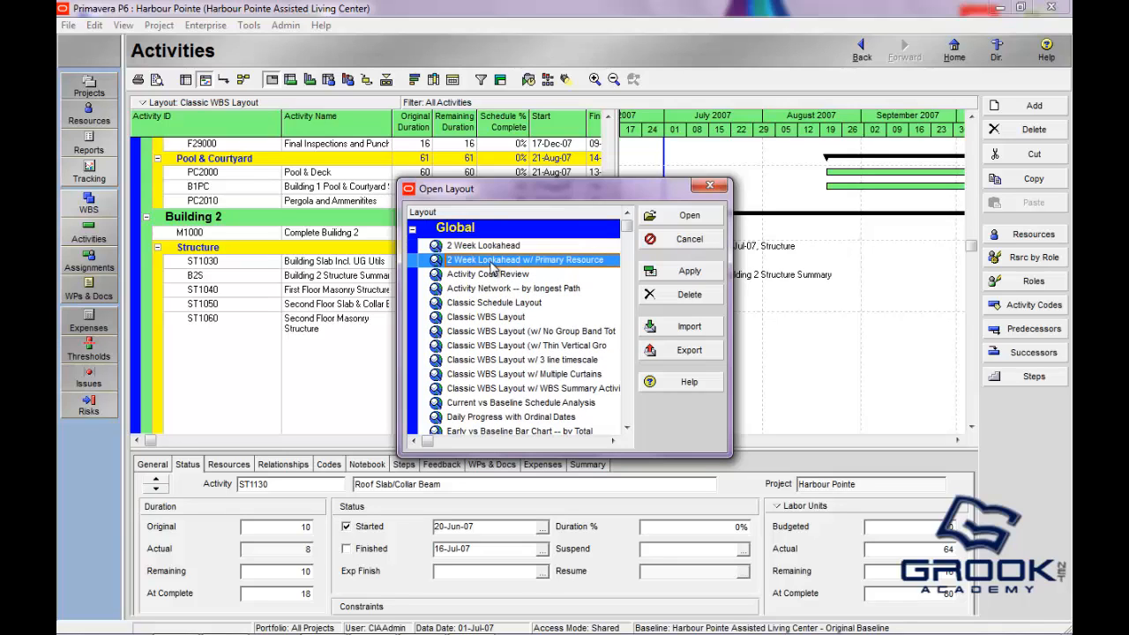
{"action": "left_click", "coordinate": [490, 276]}
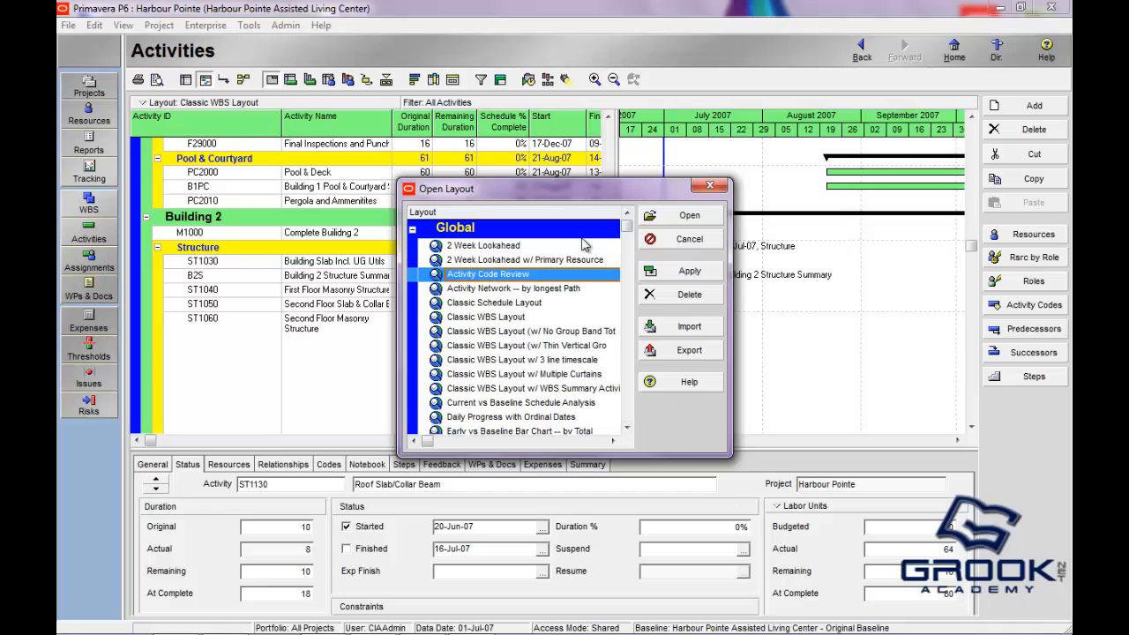
{"action": "scroll", "coordinate": [484, 380], "scroll_direction": "down", "scroll_amount": 2}
{"action": "scroll", "coordinate": [483, 377], "scroll_direction": "up", "scroll_amount": 2}
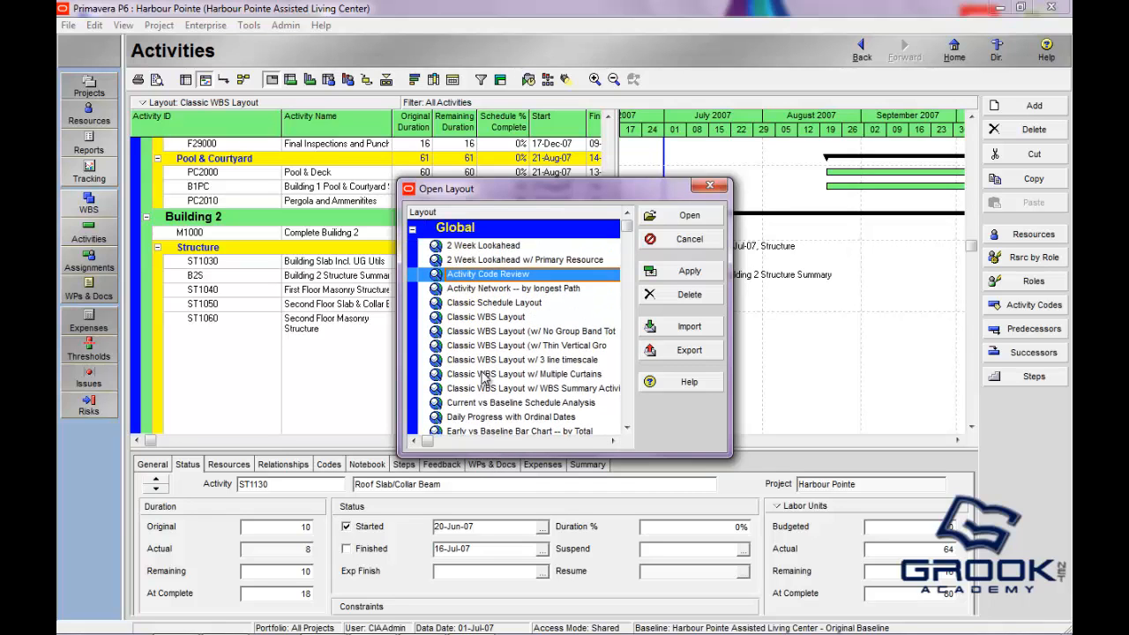
Reapply the global Classic WBS Layout to the Activities window and open it.
{"action": "left_click", "coordinate": [509, 319]}
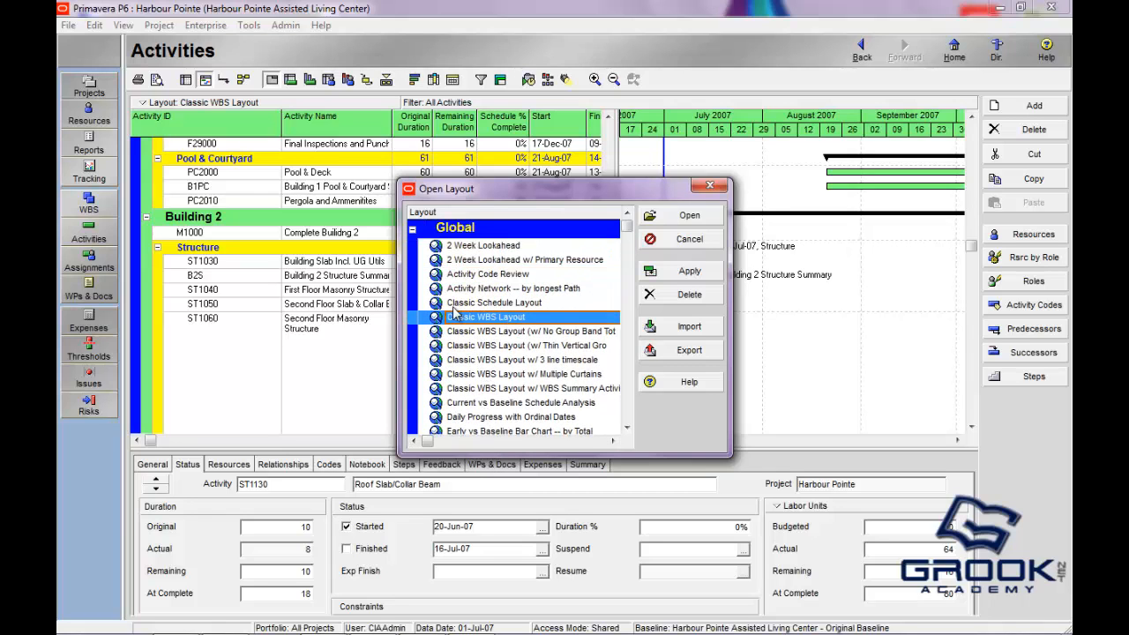
{"action": "left_click", "coordinate": [684, 272]}
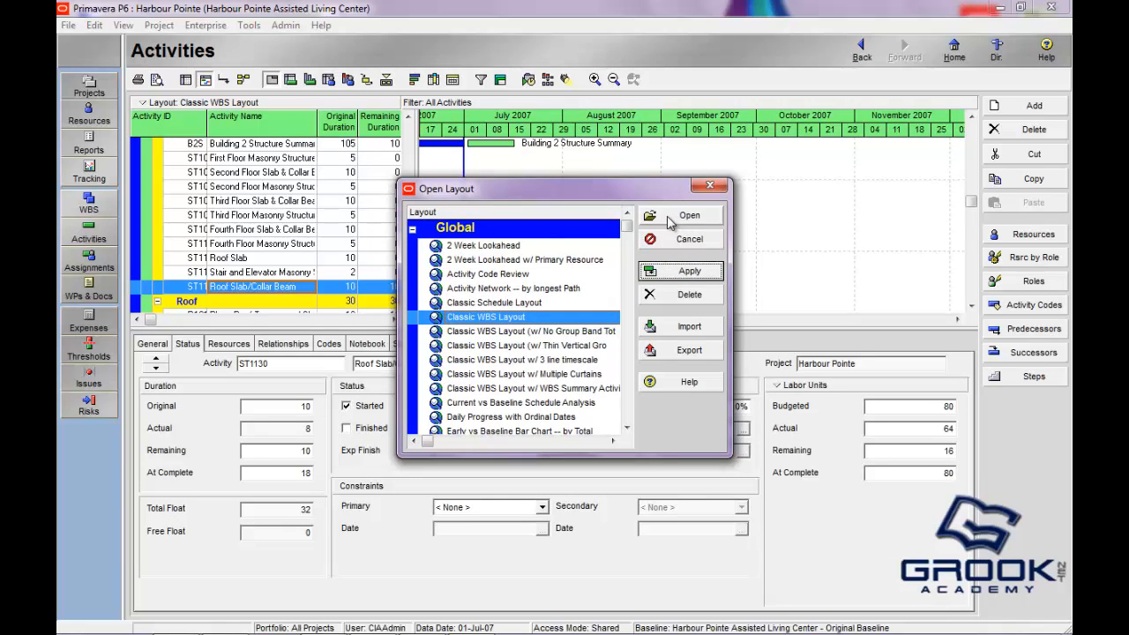
{"action": "left_click", "coordinate": [686, 220]}
Enlarge the activity table to show its columns through Total Float, and widen the Activity Name column to show the full names.
{"action": "left_click_drag", "start_coordinate": [388, 326], "coordinate": [385, 526]}
{"action": "left_click_drag", "start_coordinate": [421, 253], "coordinate": [668, 169]}
{"action": "scroll", "coordinate": [254, 341], "scroll_direction": "up", "scroll_amount": 6}
{"action": "scroll", "coordinate": [254, 341], "scroll_direction": "up", "scroll_amount": 2}
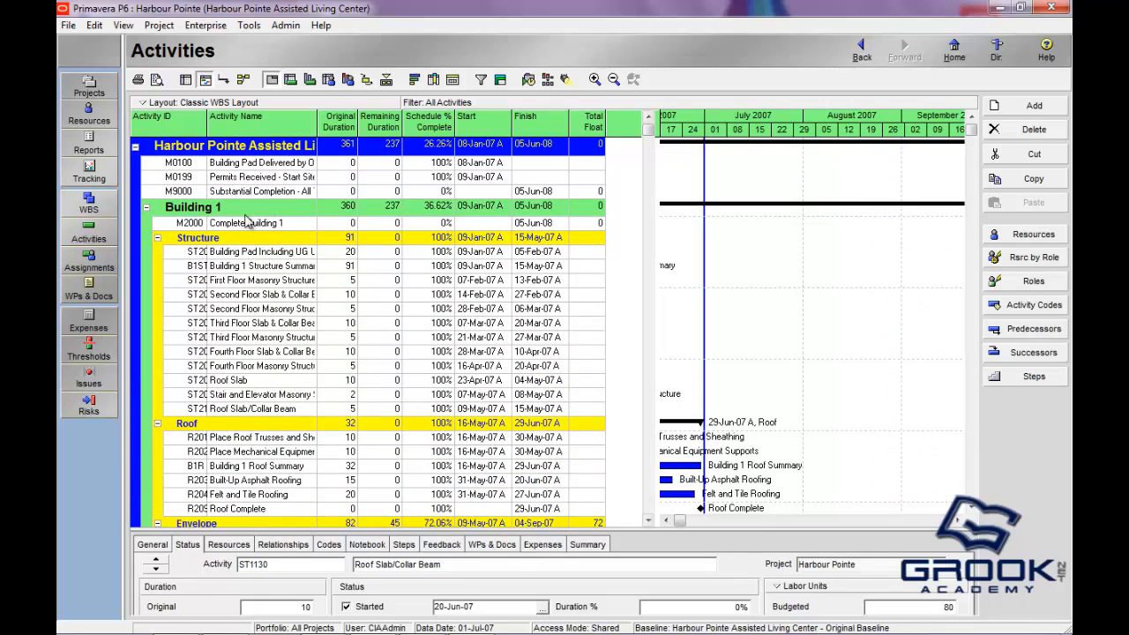
{"action": "left_click_drag", "start_coordinate": [319, 116], "coordinate": [482, 123]}
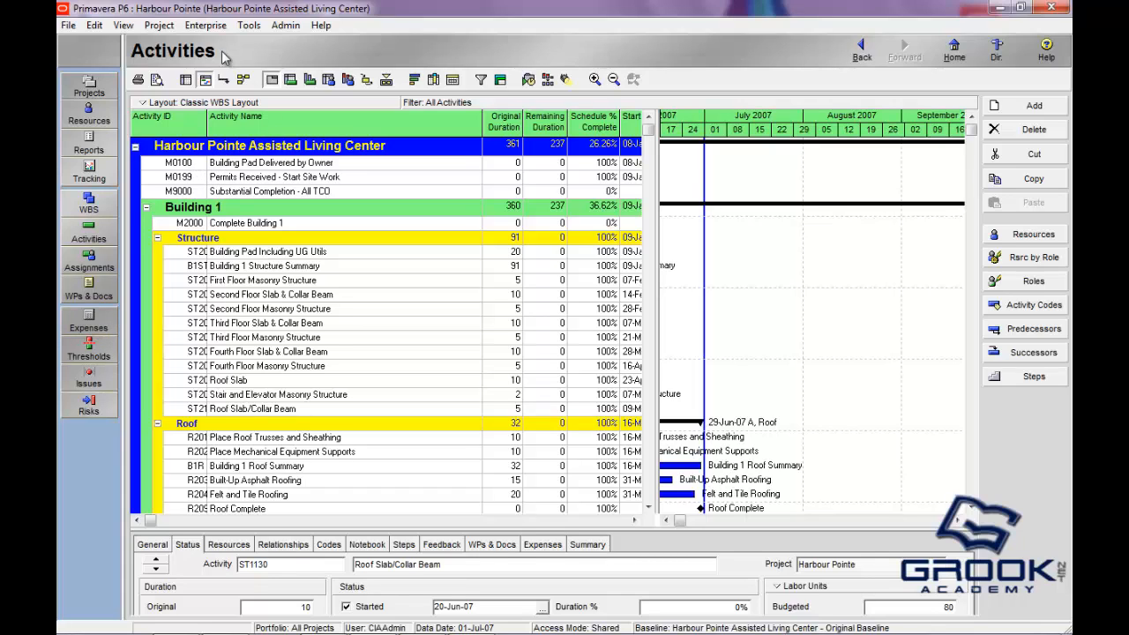
Switch to the Work Breakdown Structure window and widen its table and the WBS Code column to show the full codes.
{"action": "left_click", "coordinate": [165, 32]}
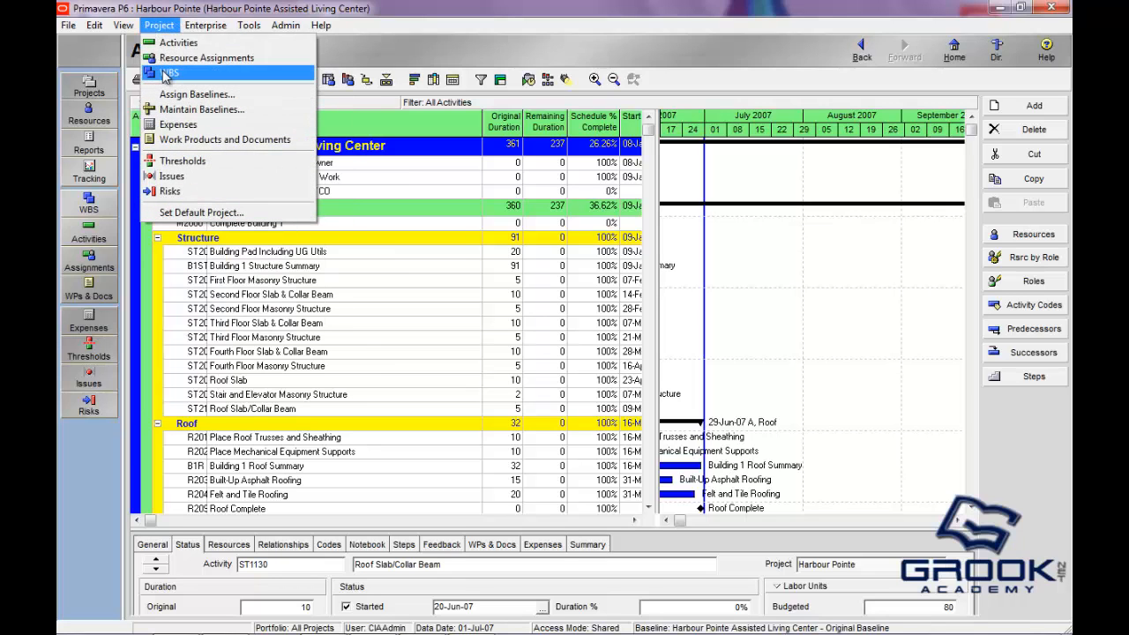
{"action": "left_click", "coordinate": [164, 72]}
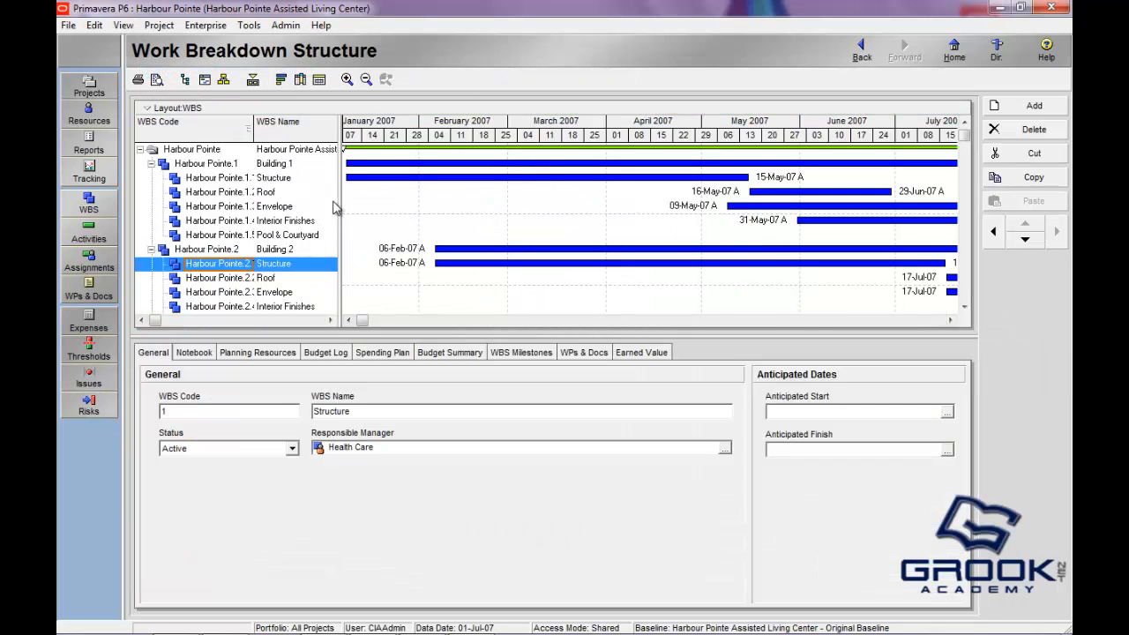
{"action": "left_click_drag", "start_coordinate": [343, 203], "coordinate": [438, 205]}
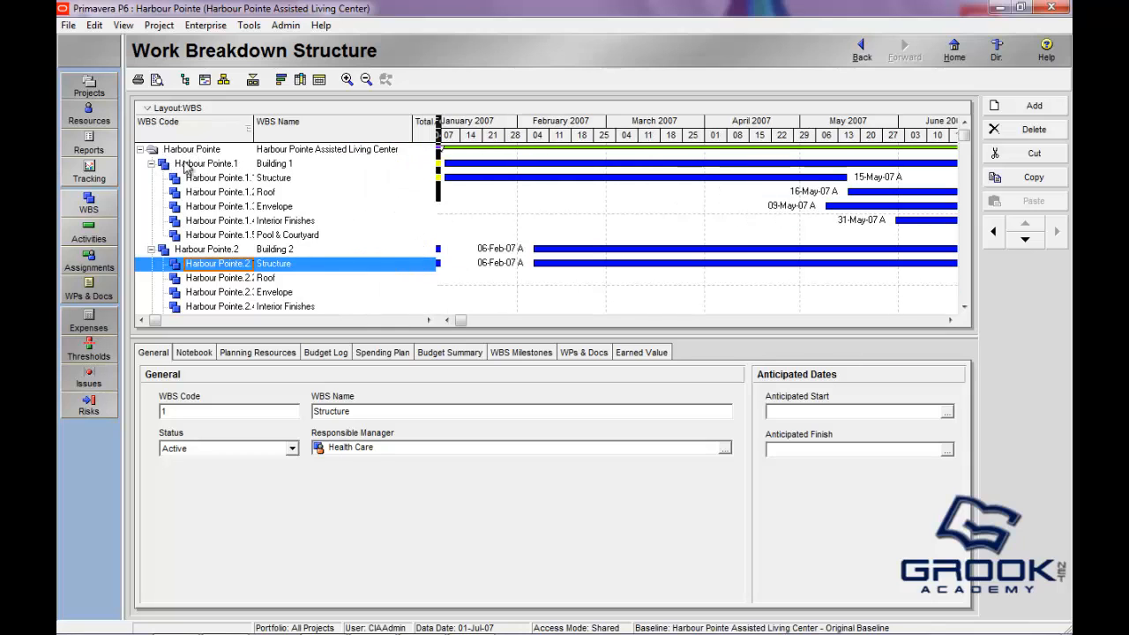
{"action": "left_click_drag", "start_coordinate": [252, 126], "coordinate": [319, 130]}
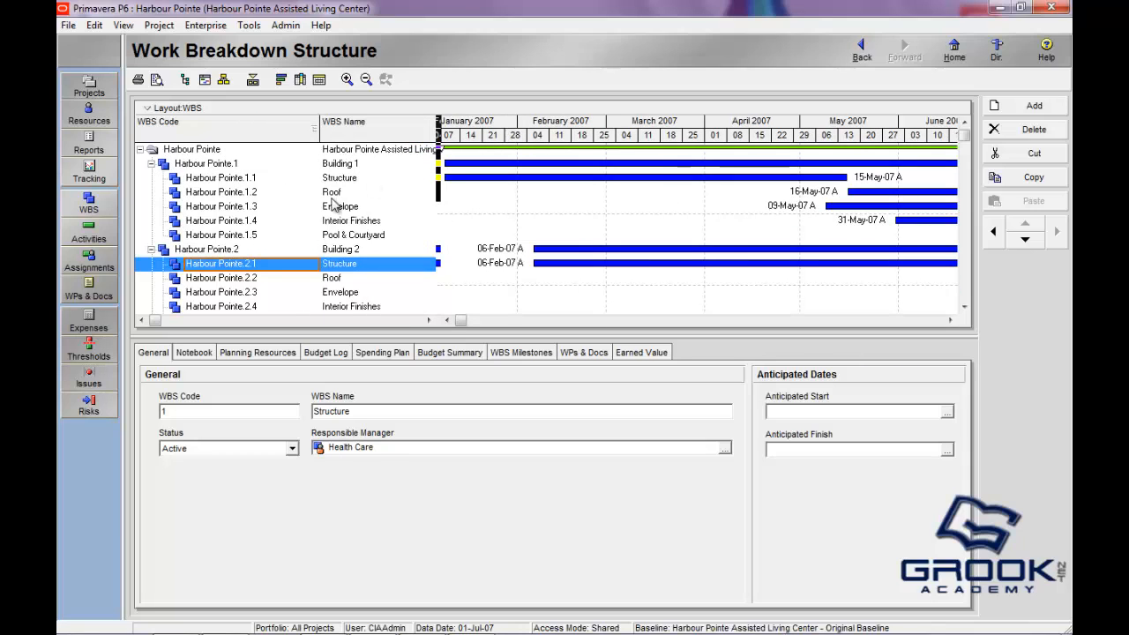
Return to the Activities window and view the activity table from the top of the Harbour Pointe project.
{"action": "left_click", "coordinate": [159, 25]}
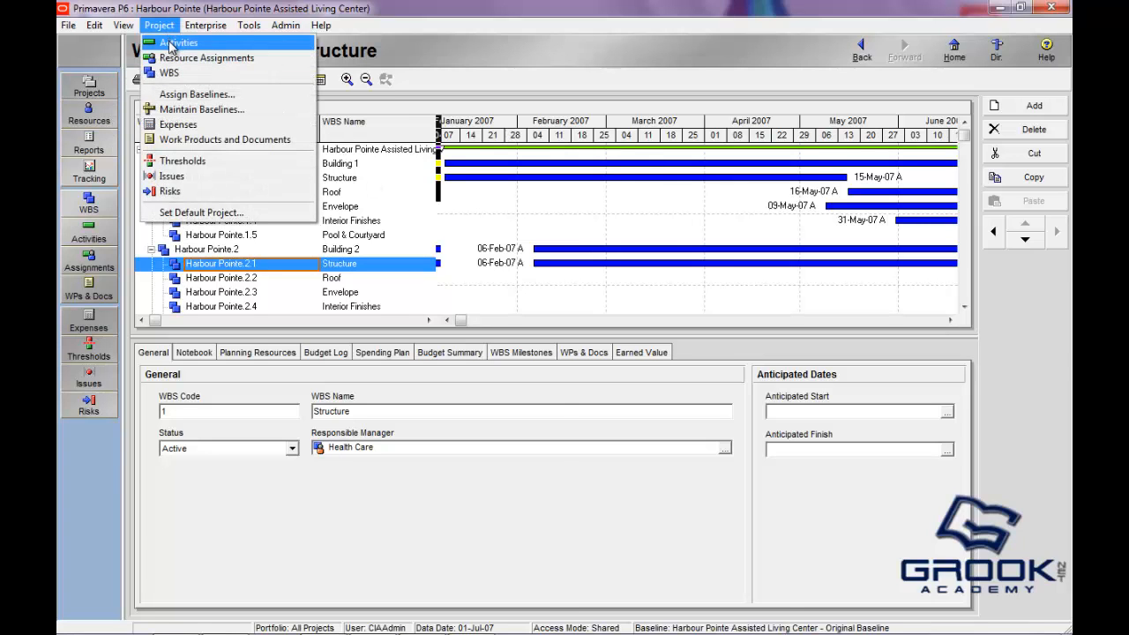
{"action": "left_click", "coordinate": [173, 44]}
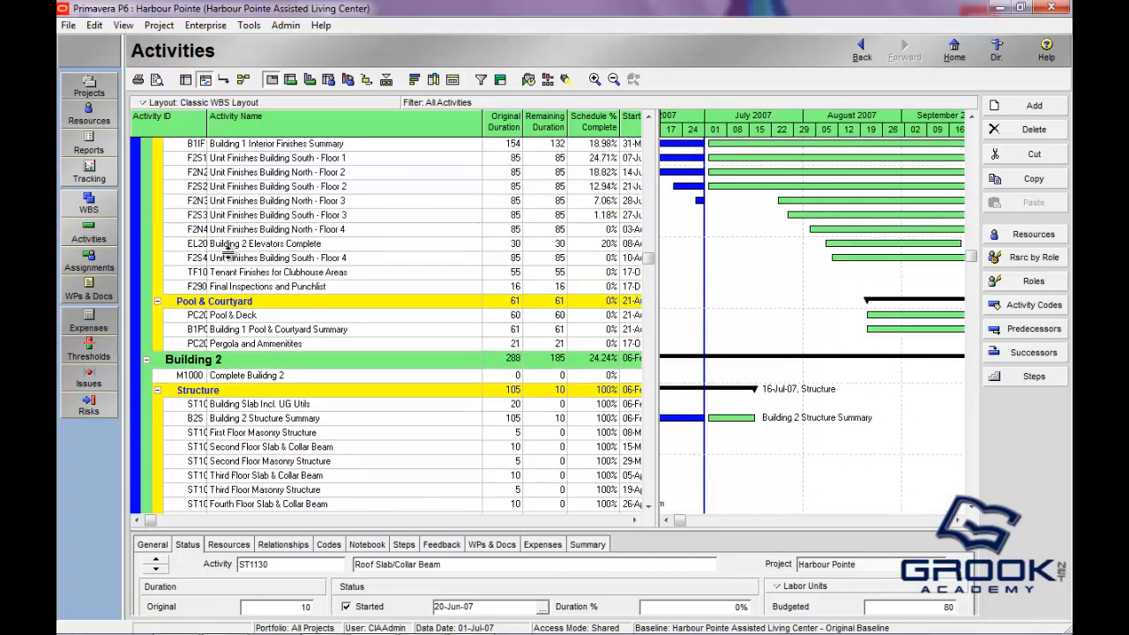
{"action": "scroll", "coordinate": [231, 252], "scroll_direction": "up", "scroll_amount": 10}
{"action": "scroll", "coordinate": [227, 252], "scroll_direction": "up", "scroll_amount": 8}
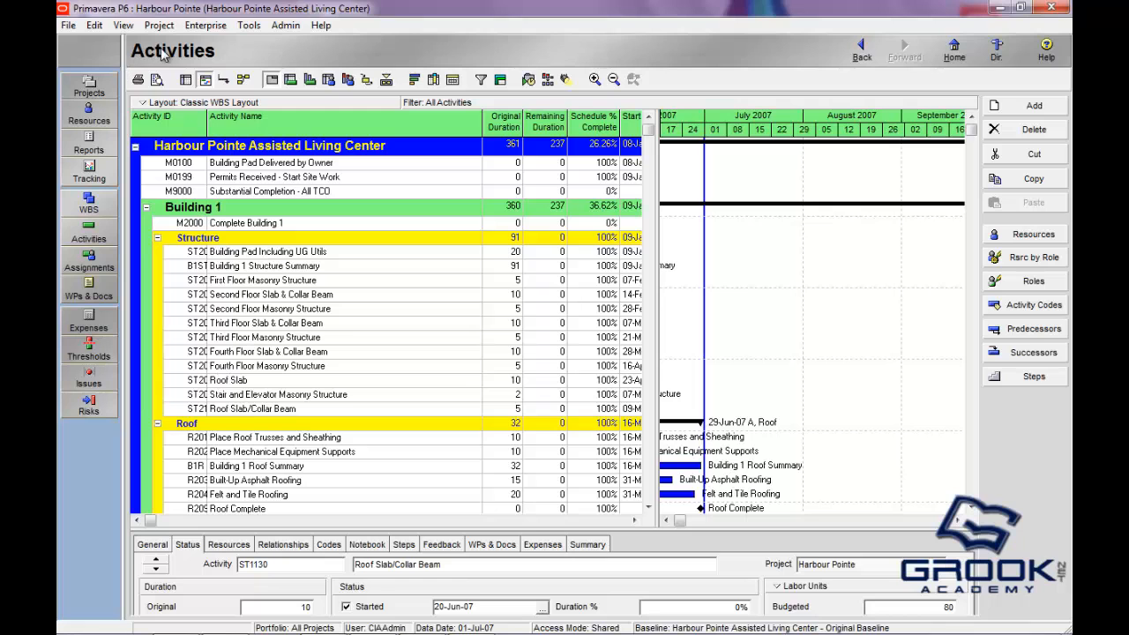
{"action": "scroll", "coordinate": [236, 231], "scroll_direction": "down", "scroll_amount": 2}
{"action": "scroll", "coordinate": [236, 231], "scroll_direction": "up", "scroll_amount": 2}
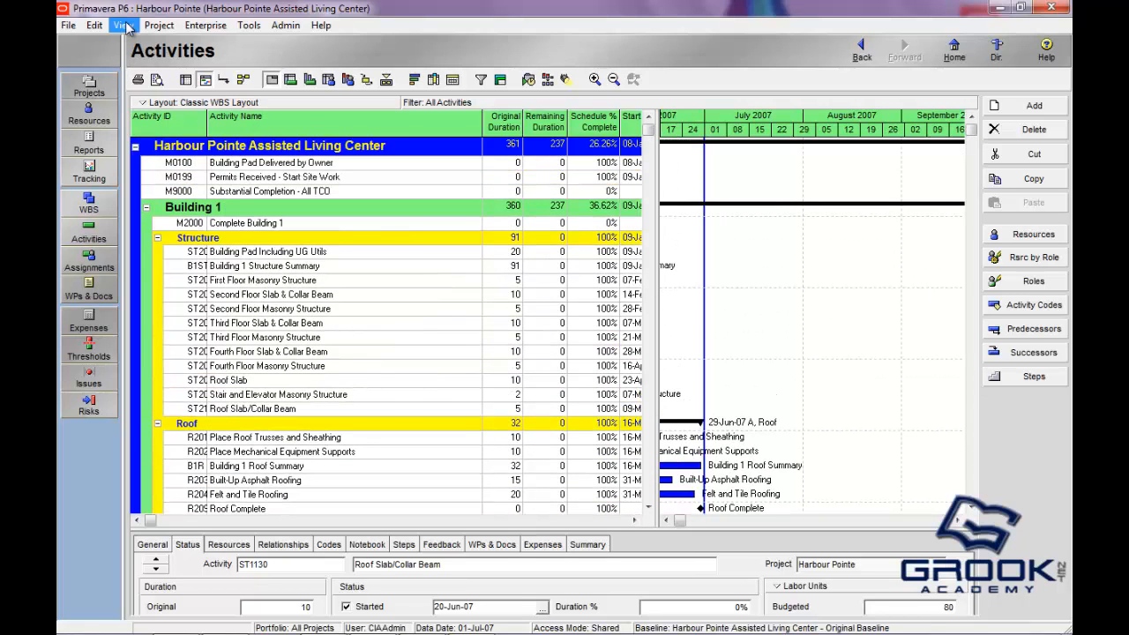
Reopen the Work Breakdown Structure window and narrow the WBS Code column so the full WBS names fit.
{"action": "left_click", "coordinate": [125, 26]}
{"action": "mouse_move", "coordinate": [160, 26]}
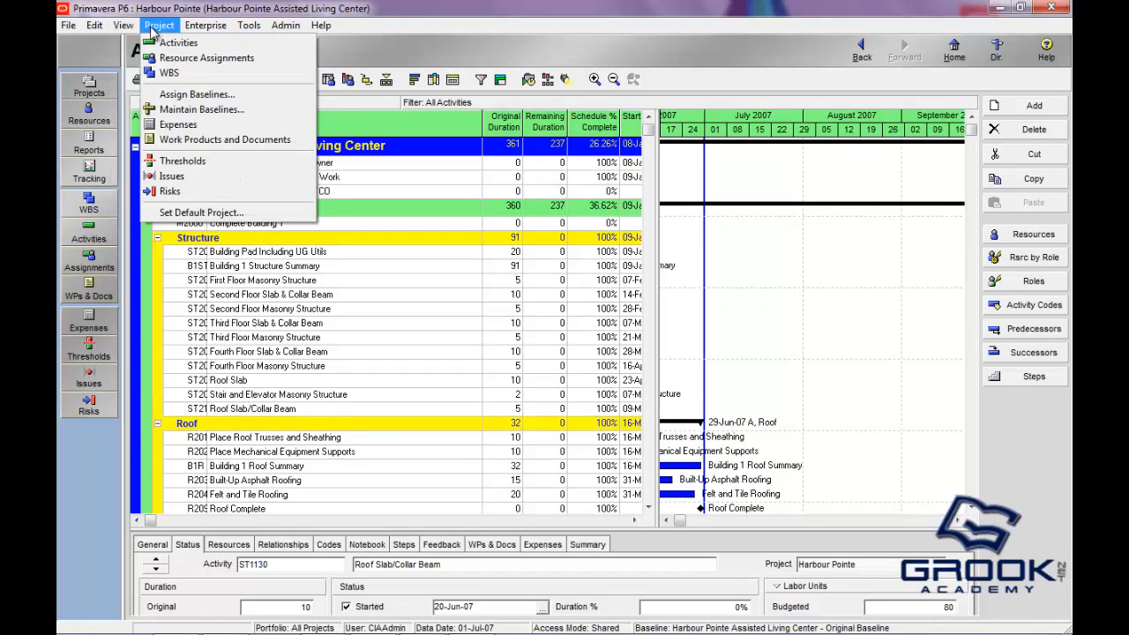
{"action": "left_click", "coordinate": [169, 74]}
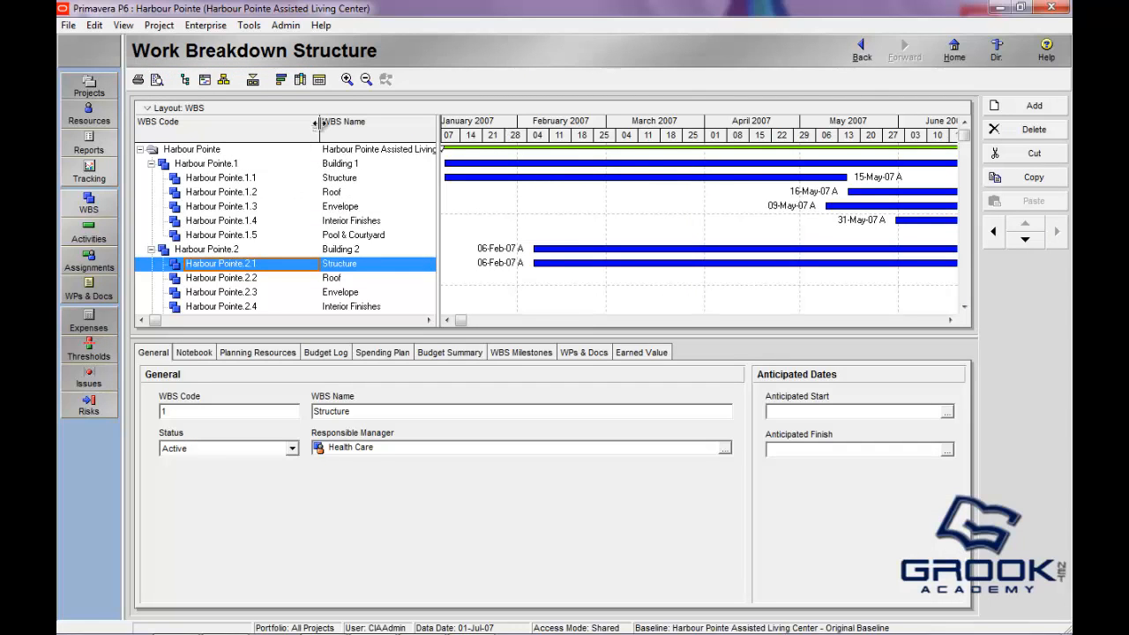
{"action": "left_click_drag", "start_coordinate": [315, 124], "coordinate": [269, 132]}
View the list of saved WBS layouts without saving the current layout changes, and close it without opening a layout.
{"action": "left_click", "coordinate": [130, 27]}
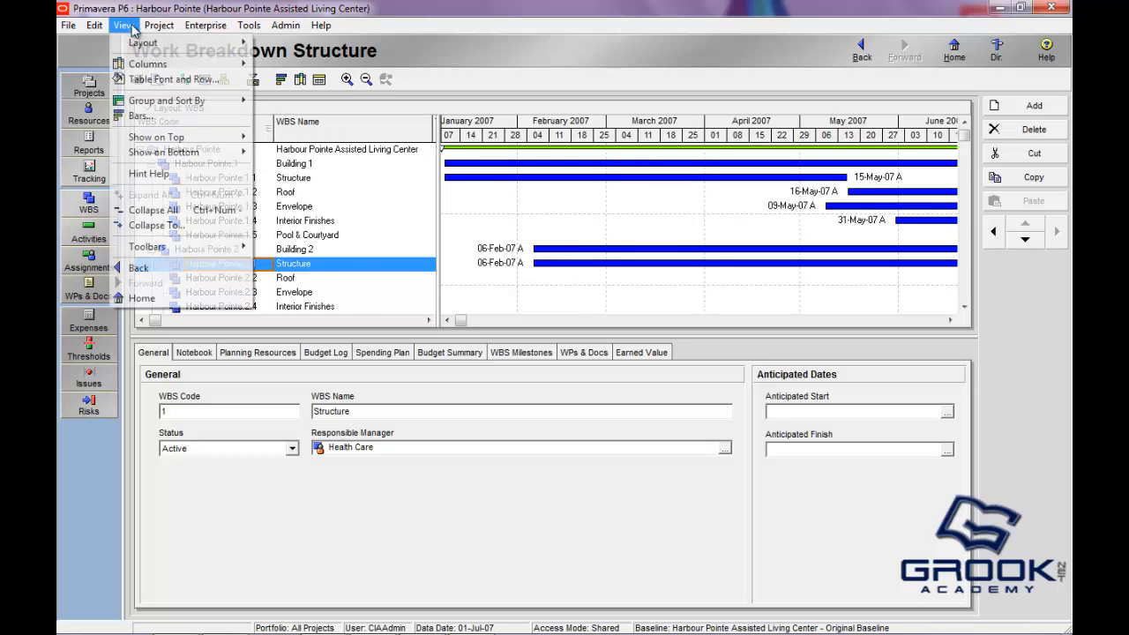
{"action": "mouse_move", "coordinate": [144, 43]}
{"action": "left_click", "coordinate": [264, 41]}
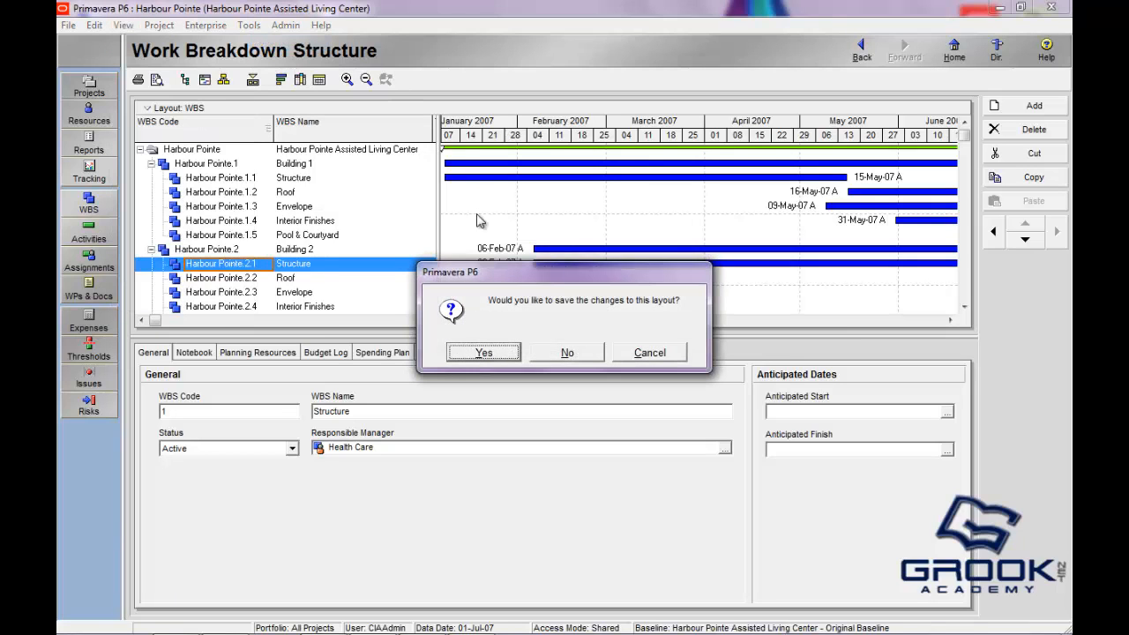
{"action": "left_click", "coordinate": [566, 353]}
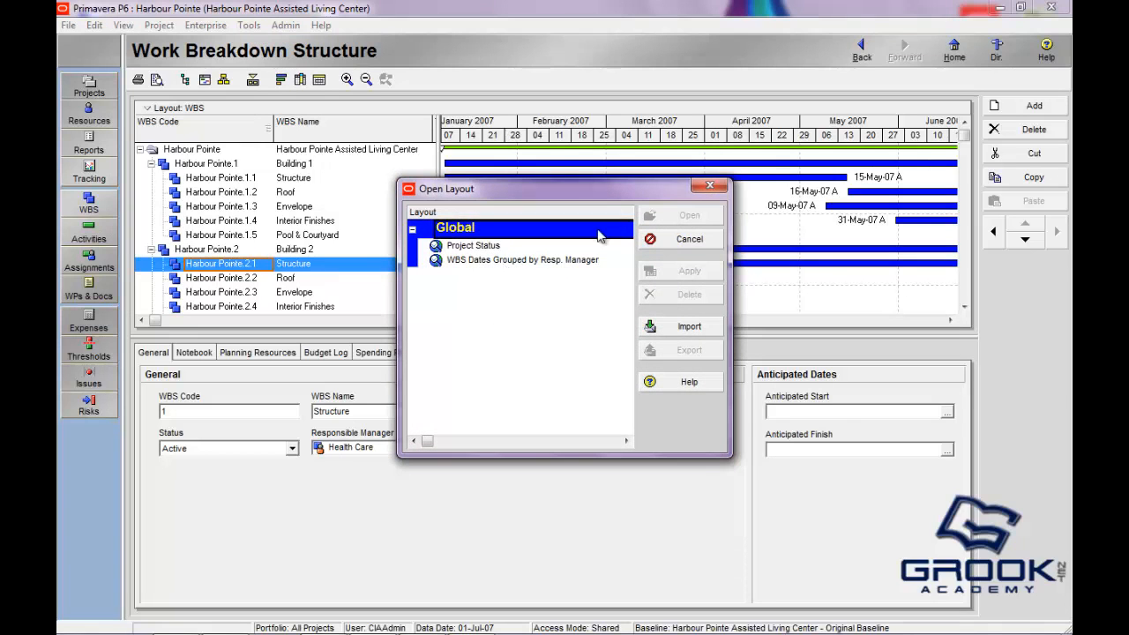
{"action": "left_click", "coordinate": [708, 186]}
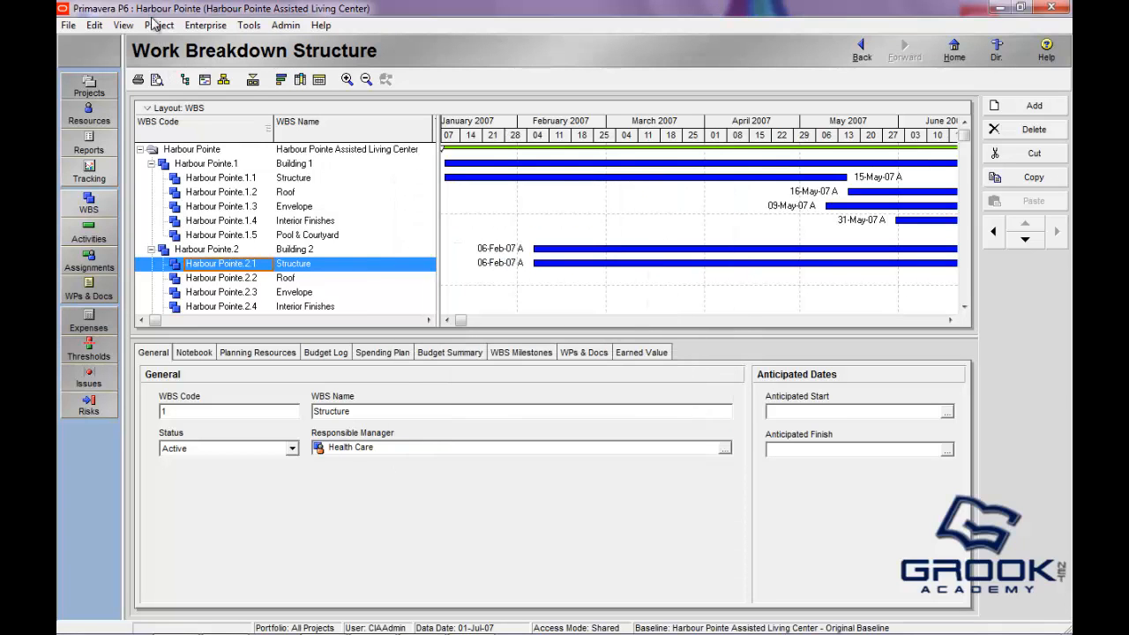
Return to the Activities window and widen the activity table to show the Start and Finish columns in full.
{"action": "left_click", "coordinate": [157, 25]}
{"action": "left_click", "coordinate": [179, 41]}
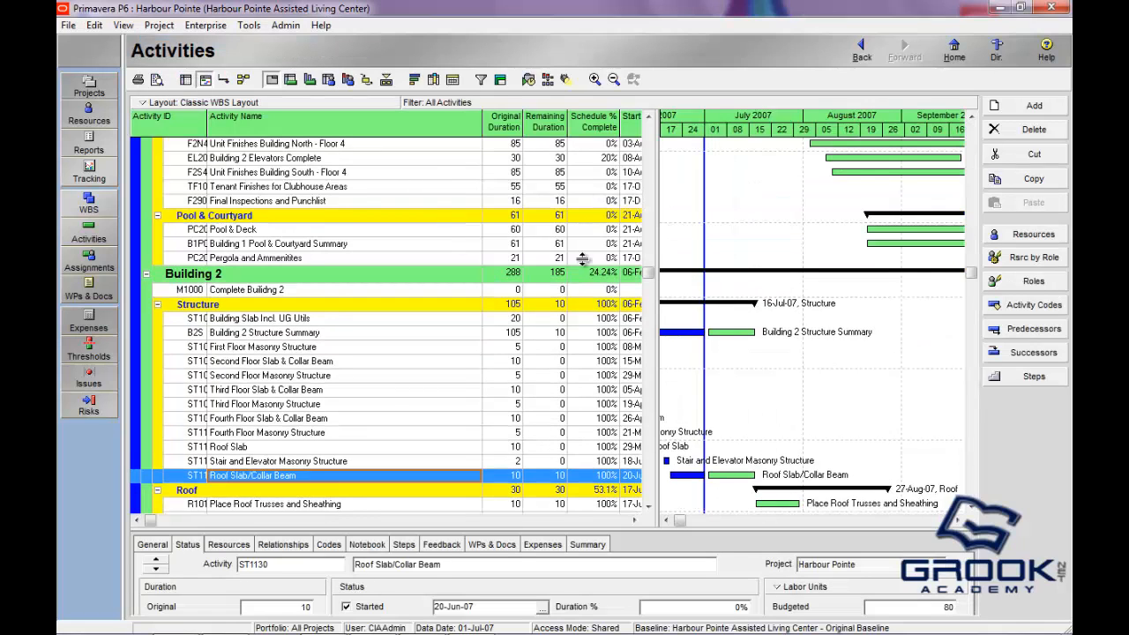
{"action": "left_click_drag", "start_coordinate": [660, 212], "coordinate": [736, 227]}
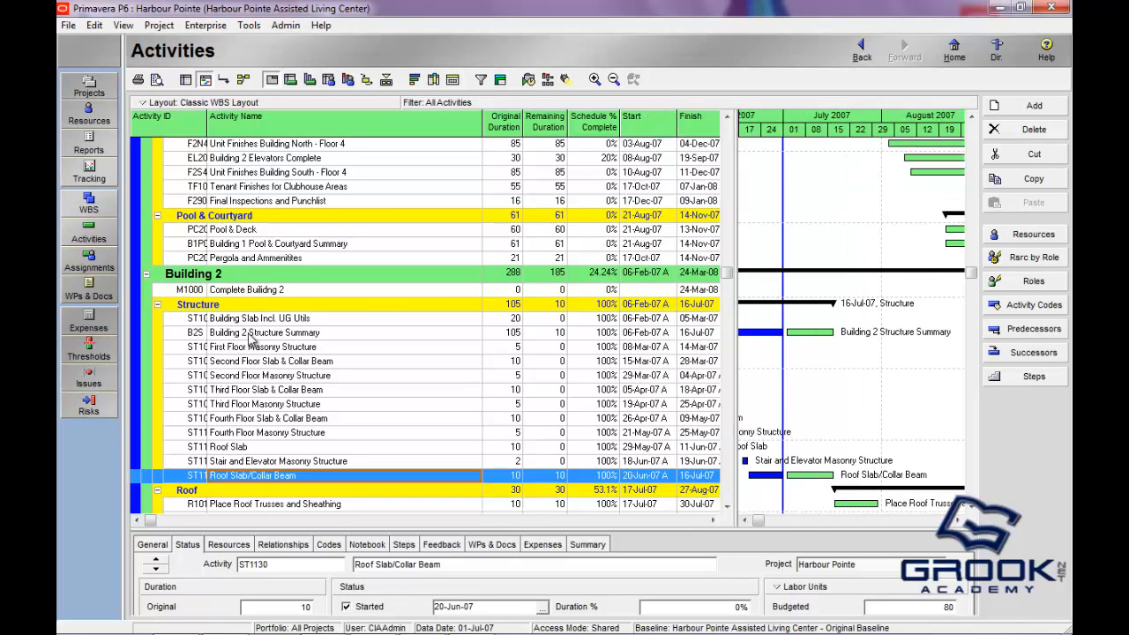
{"action": "scroll", "coordinate": [252, 340], "scroll_direction": "up", "scroll_amount": 2}
Open the global 2 Week Lookahead layout in the Activities window without saving the changes to the current layout.
{"action": "left_click", "coordinate": [124, 25]}
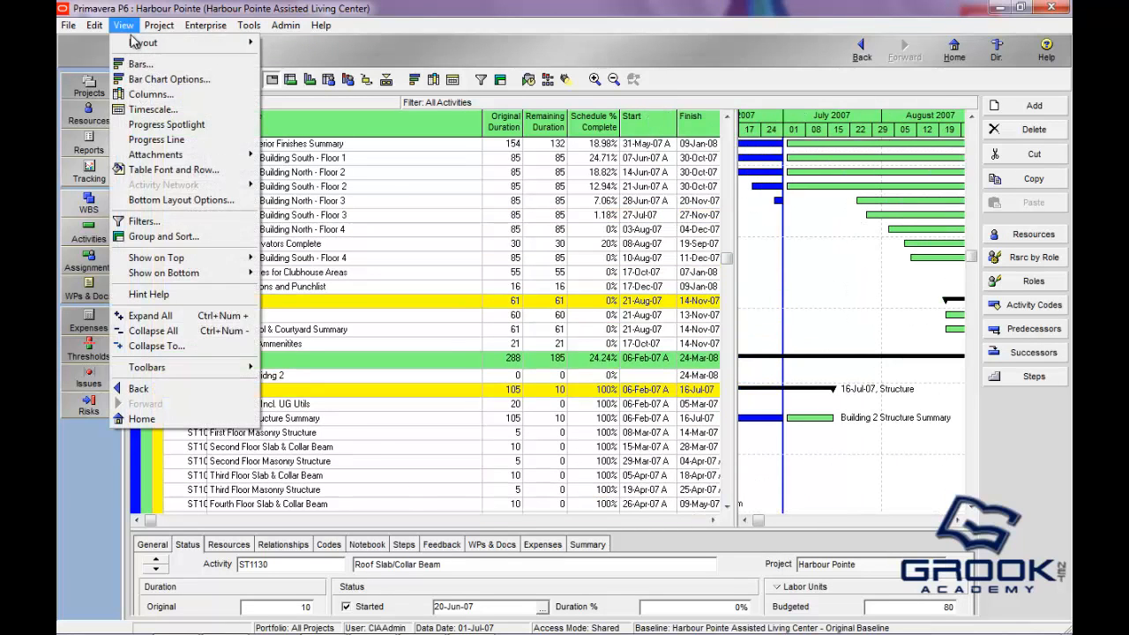
{"action": "mouse_move", "coordinate": [136, 42]}
{"action": "left_click", "coordinate": [283, 42]}
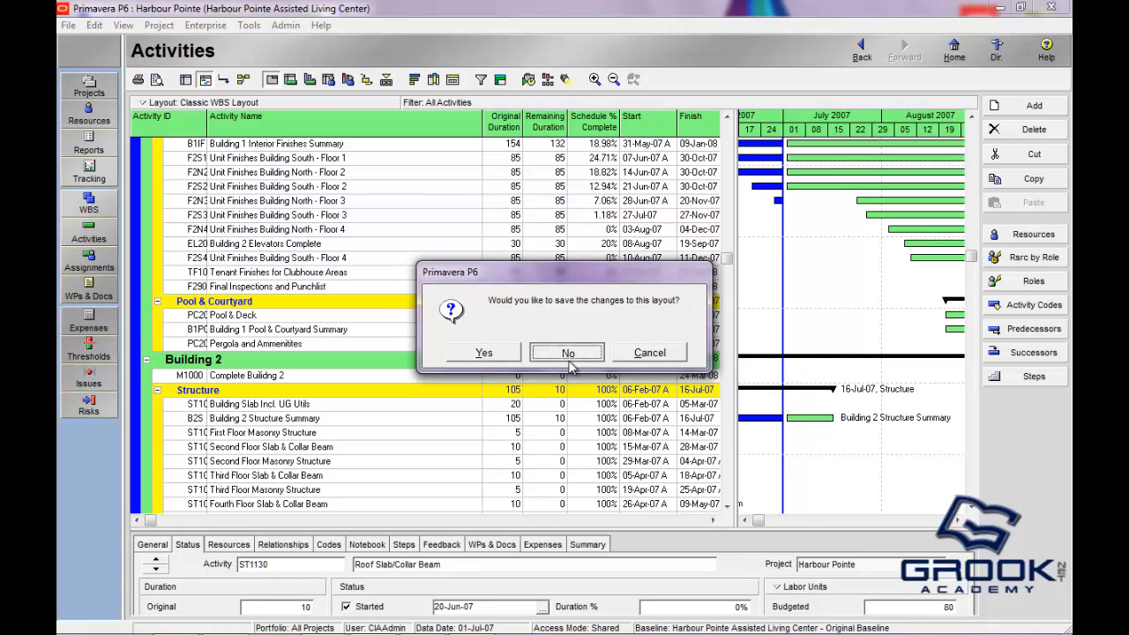
{"action": "left_click", "coordinate": [568, 353]}
{"action": "left_click", "coordinate": [467, 252]}
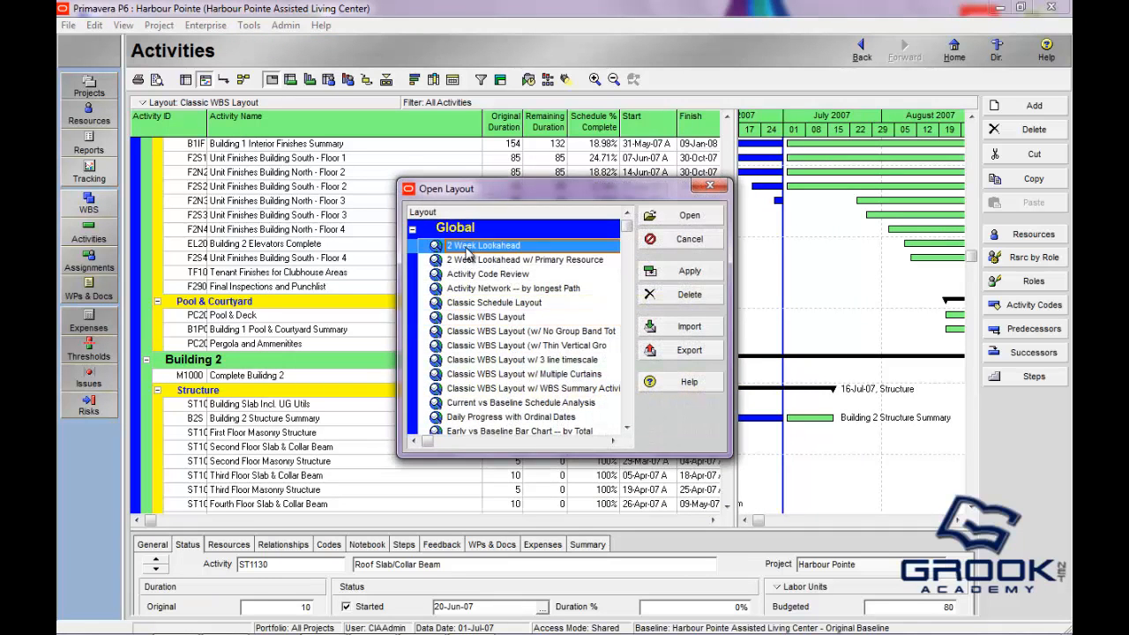
{"action": "left_click", "coordinate": [690, 270]}
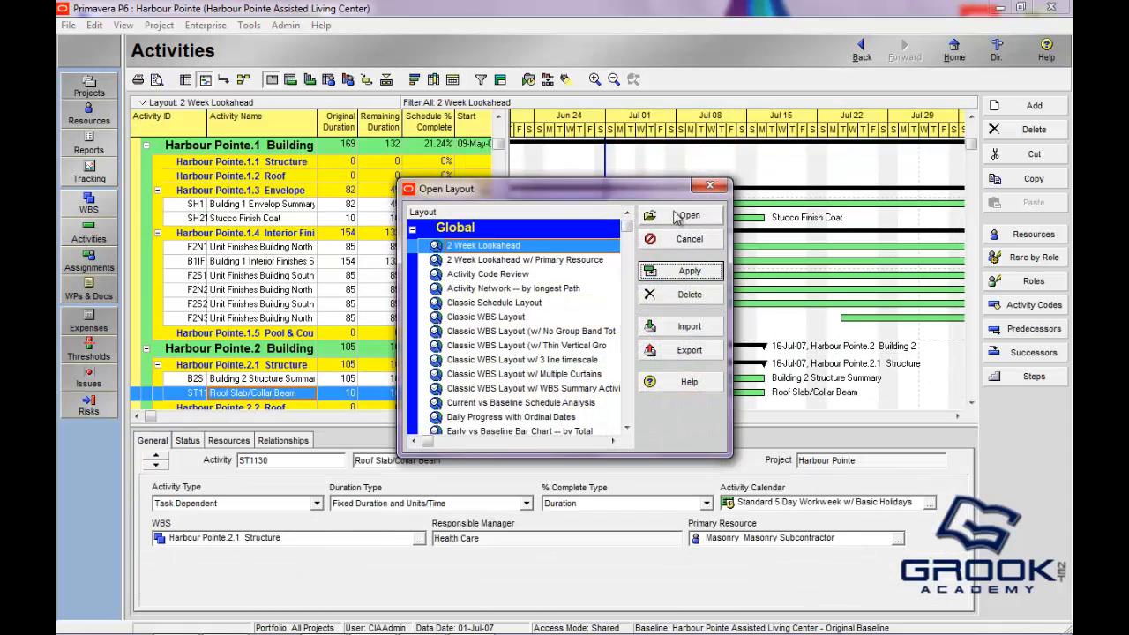
{"action": "left_click", "coordinate": [679, 217]}
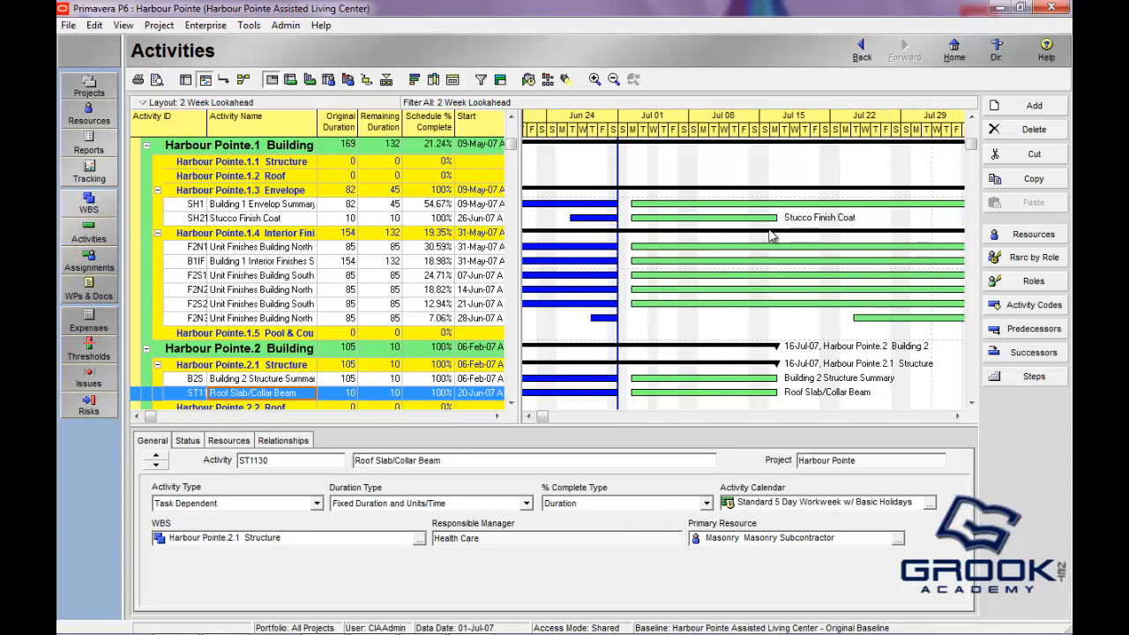
Widen the activity table to show the full Finish column and bring the Gantt chart to the project's start in January.
{"action": "mouse_move", "coordinate": [541, 418]}
{"action": "left_mouse_down"}
{"action": "mouse_move", "coordinate": [550, 418]}
{"action": "mouse_move", "coordinate": [534, 418]}
{"action": "left_mouse_up"}
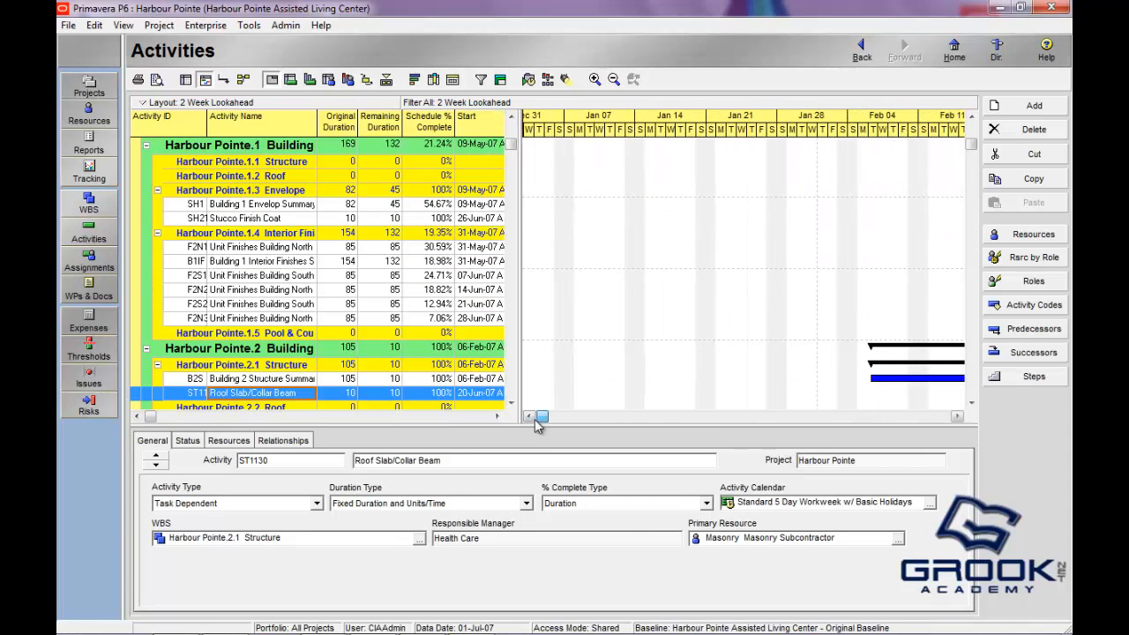
{"action": "left_click", "coordinate": [528, 416]}
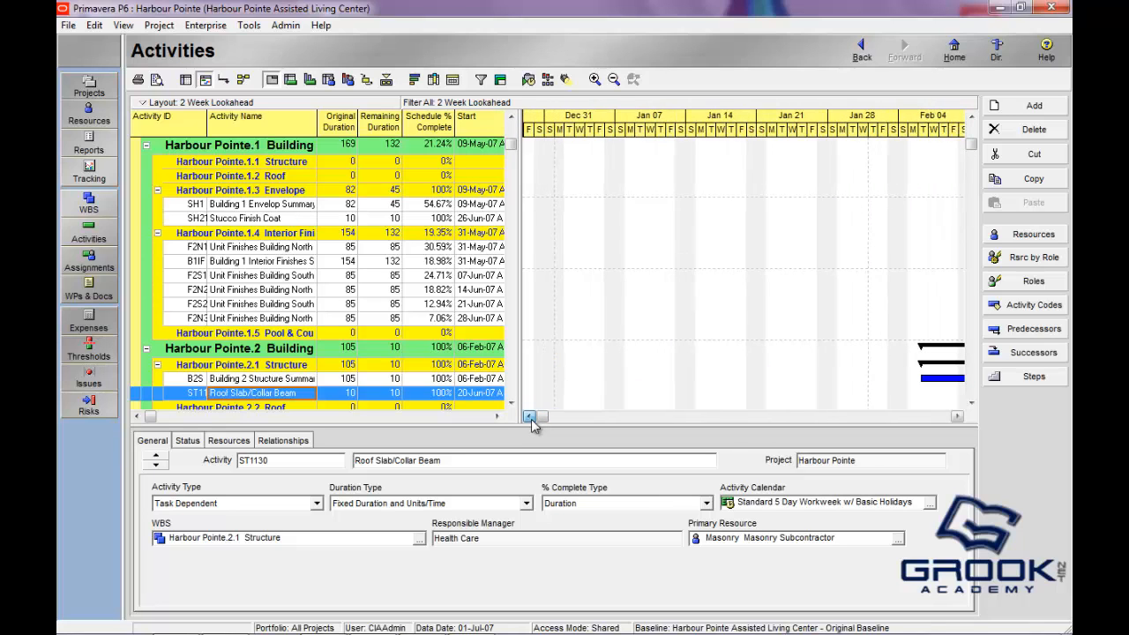
{"action": "left_click", "coordinate": [957, 416]}
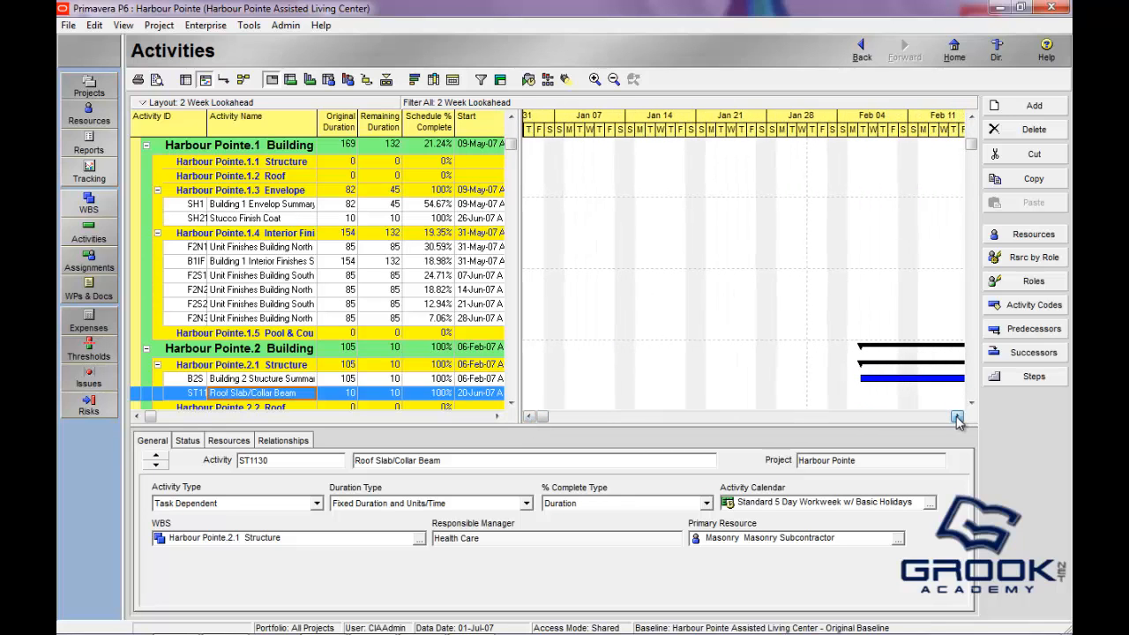
{"action": "left_click", "coordinate": [957, 417]}
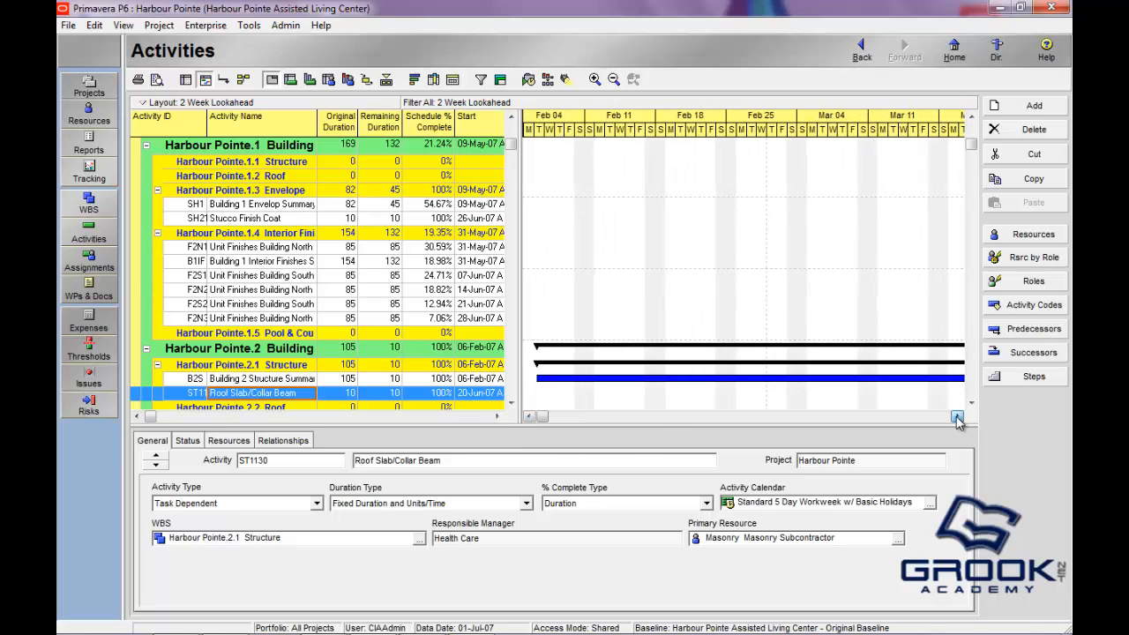
{"action": "scroll", "coordinate": [920, 402], "scroll_direction": "up", "scroll_amount": 1}
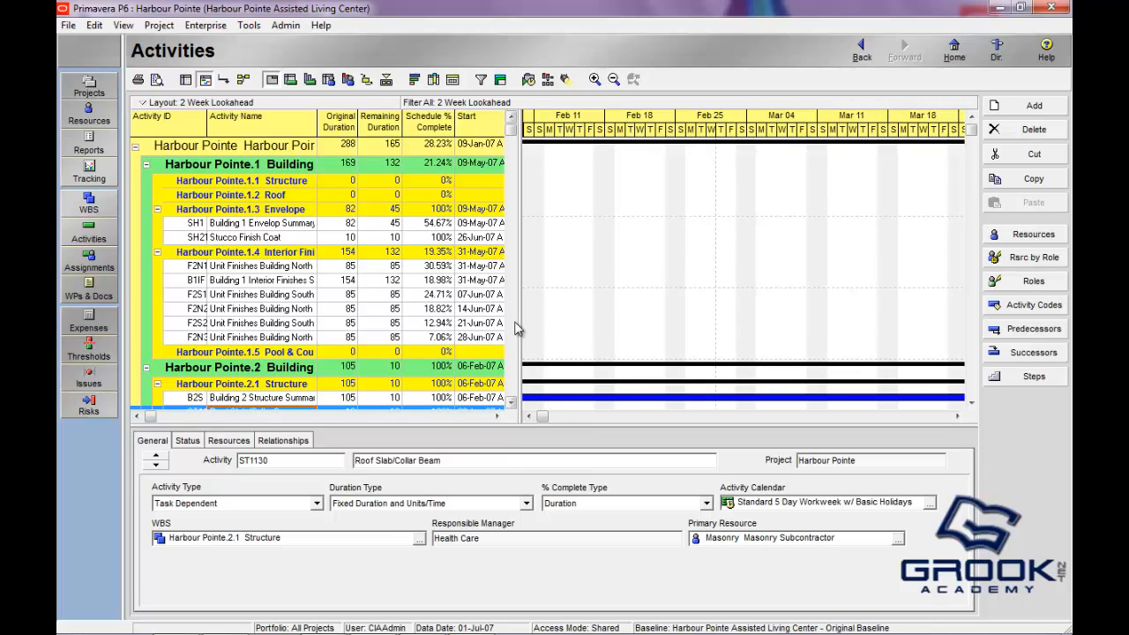
{"action": "left_click_drag", "start_coordinate": [521, 318], "coordinate": [607, 339]}
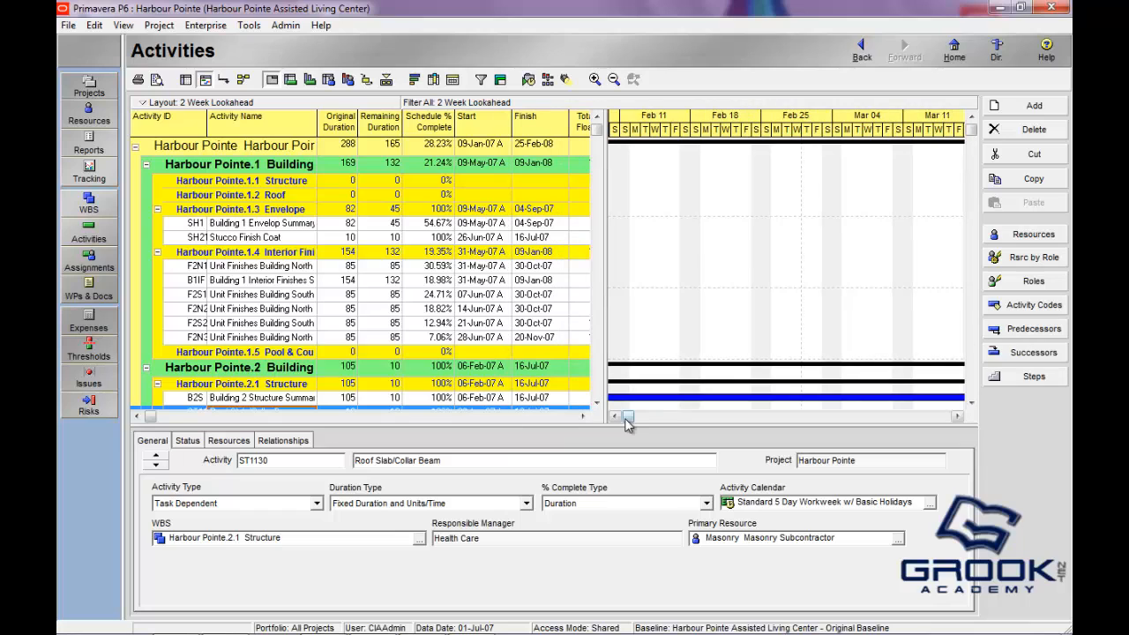
{"action": "left_click_drag", "start_coordinate": [628, 418], "coordinate": [622, 419]}
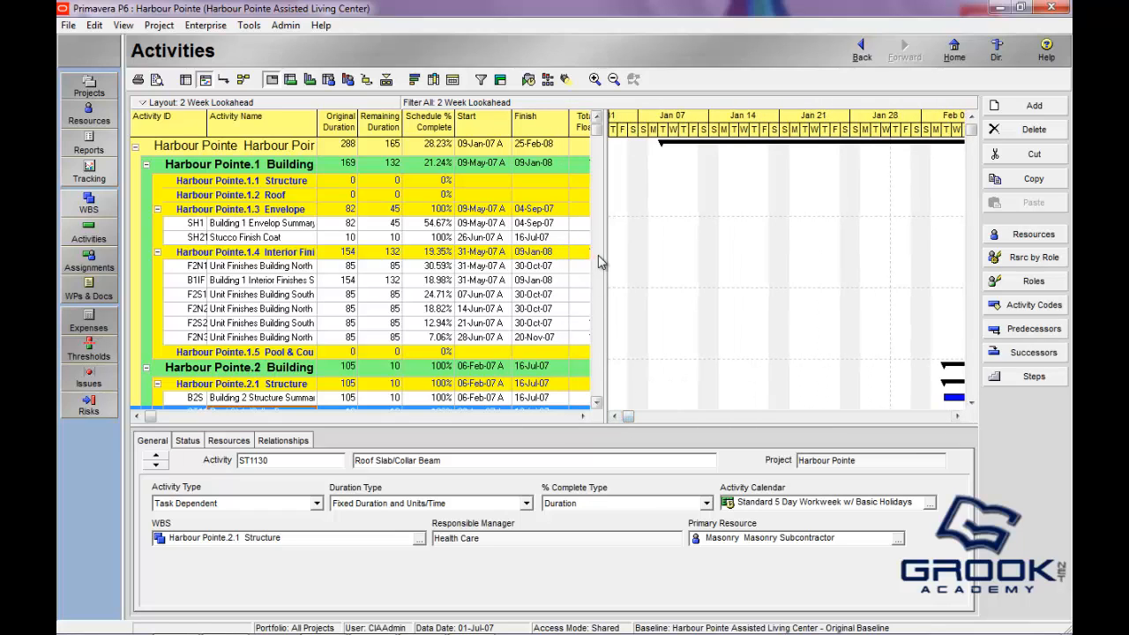
{"action": "mouse_move", "coordinate": [608, 254]}
{"action": "left_mouse_down"}
{"action": "mouse_move", "coordinate": [673, 262]}
{"action": "mouse_move", "coordinate": [600, 257]}
{"action": "left_mouse_up"}
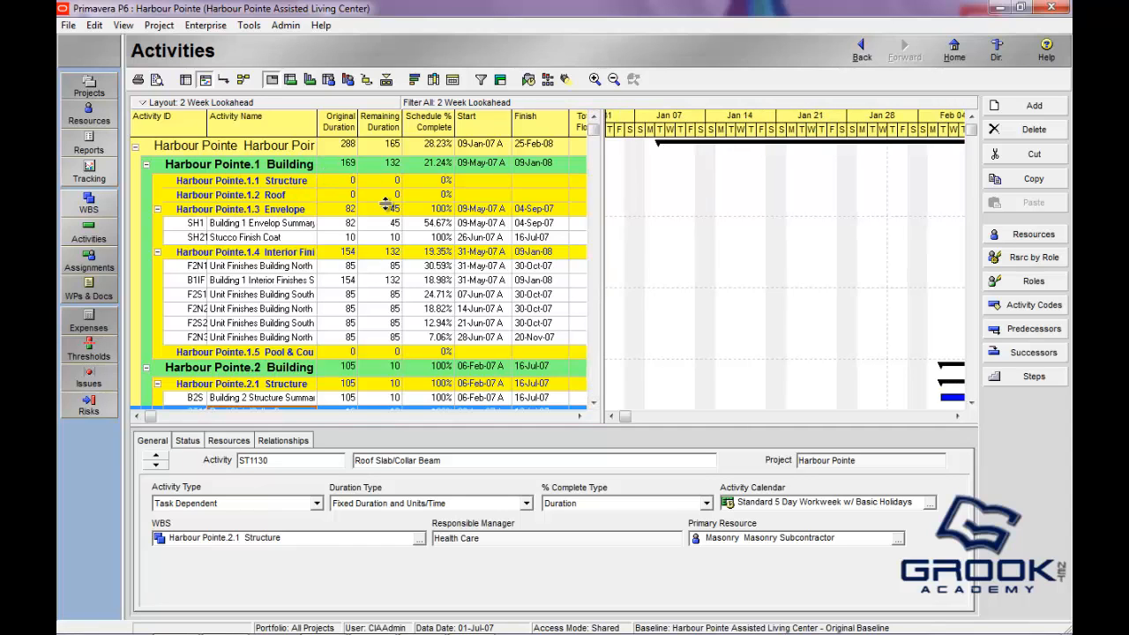
In the Group and Sort settings, change the WBS level 1 band color to red.
{"action": "left_click", "coordinate": [500, 80]}
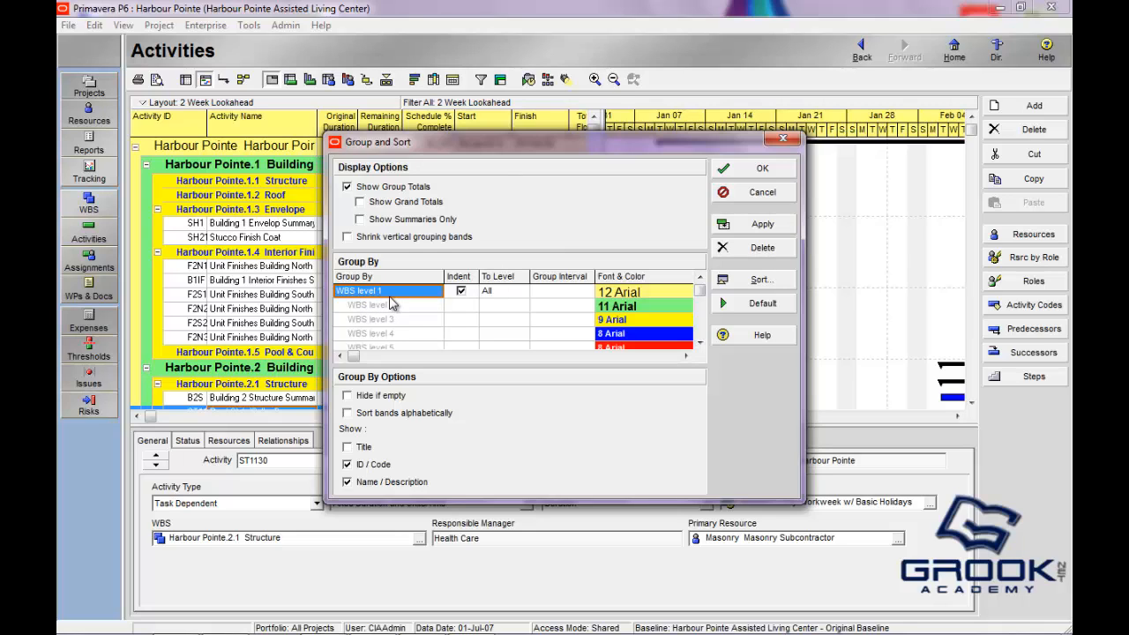
{"action": "left_click", "coordinate": [617, 294]}
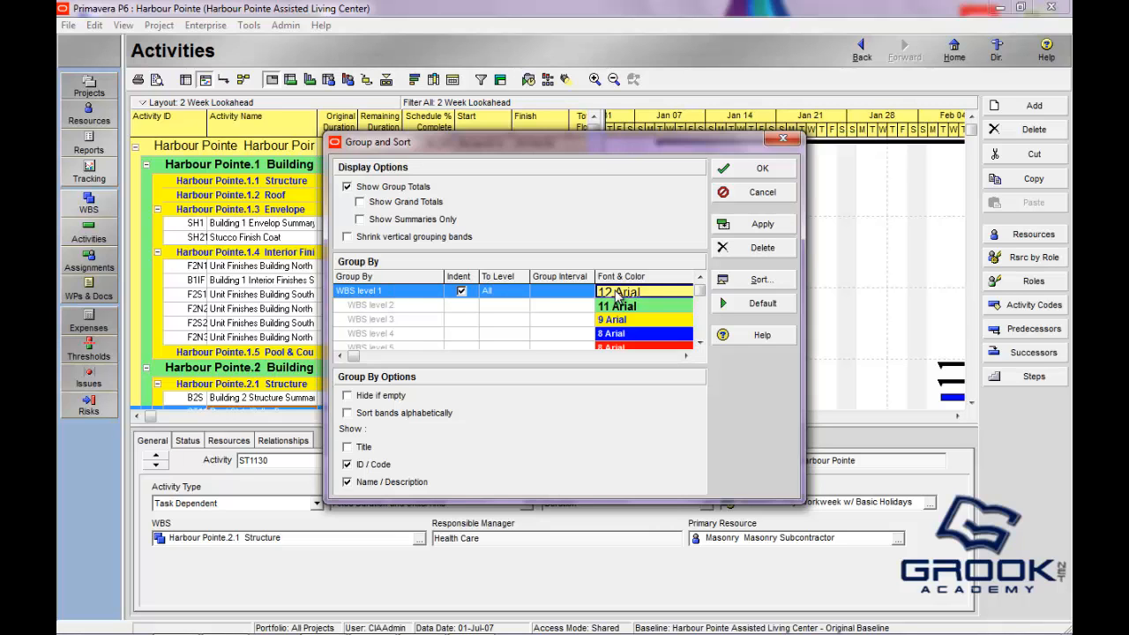
{"action": "left_click", "coordinate": [617, 297]}
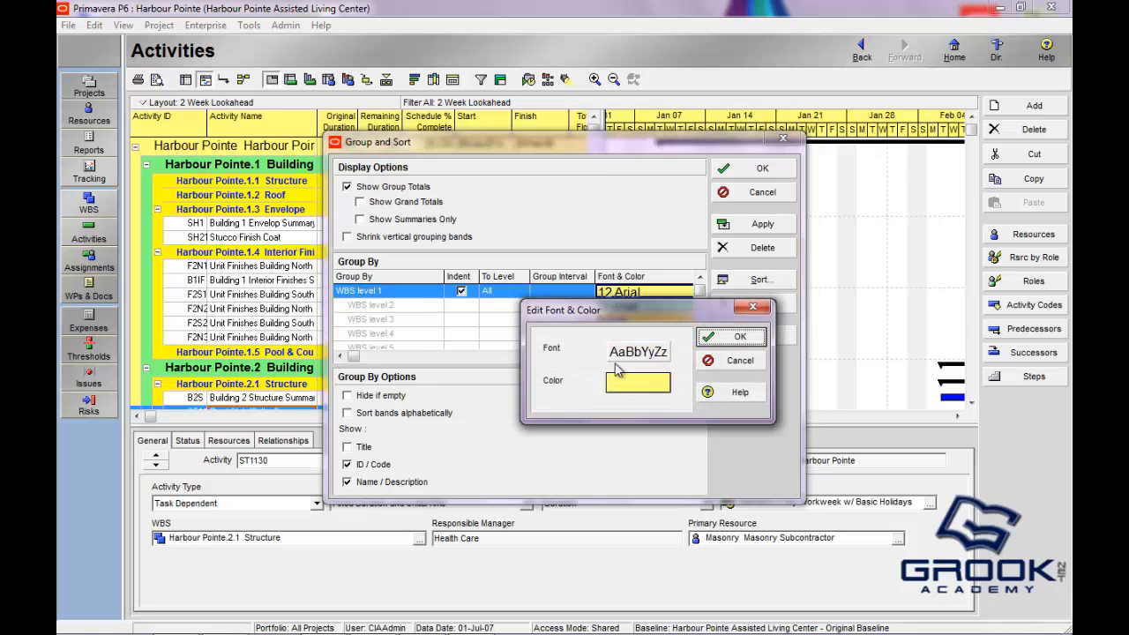
{"action": "left_click", "coordinate": [631, 383]}
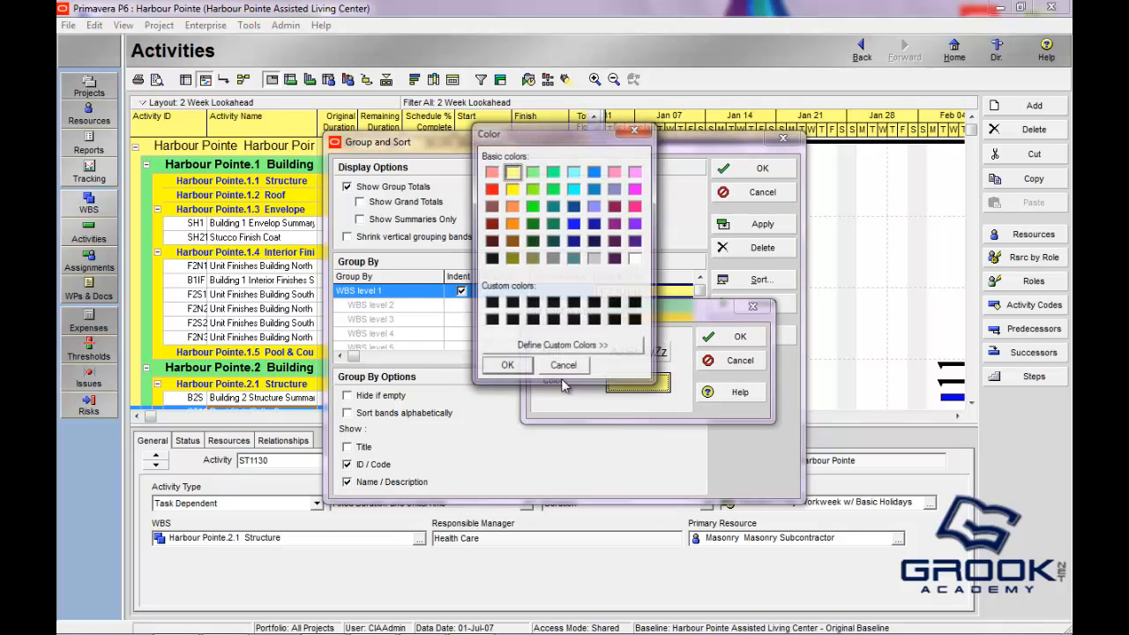
{"action": "left_click", "coordinate": [491, 192]}
{"action": "left_click", "coordinate": [509, 367]}
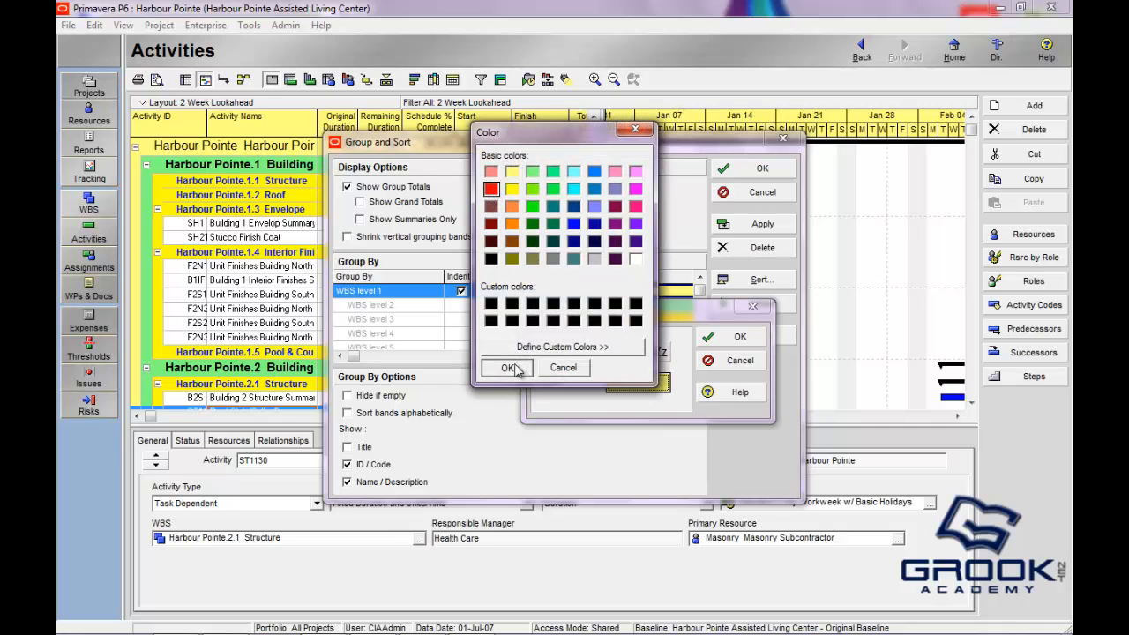
{"action": "left_click", "coordinate": [710, 341]}
Set the WBS level 1 band font to Arial Rounded MT, bold, size 12.
{"action": "left_click", "coordinate": [678, 298]}
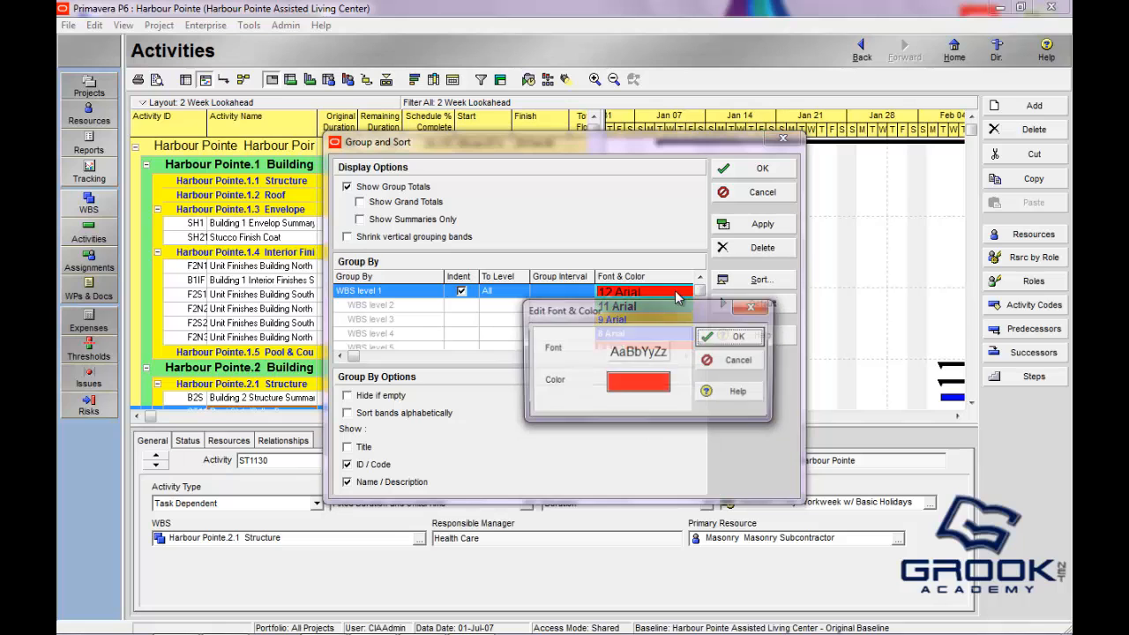
{"action": "left_click", "coordinate": [638, 352]}
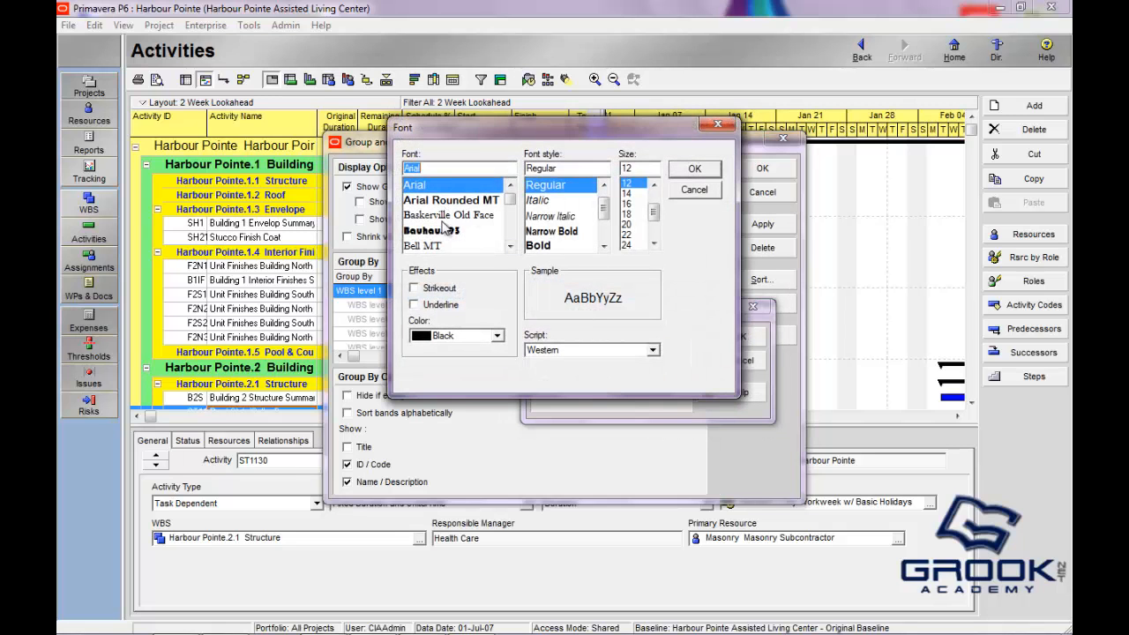
{"action": "left_click", "coordinate": [440, 202]}
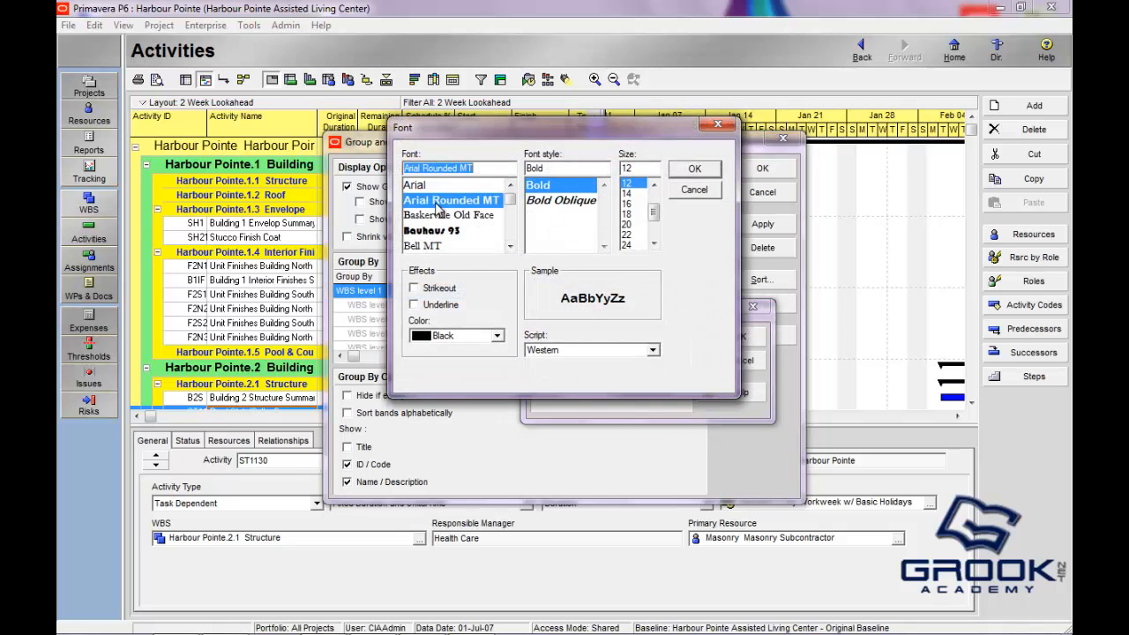
{"action": "left_click", "coordinate": [695, 169]}
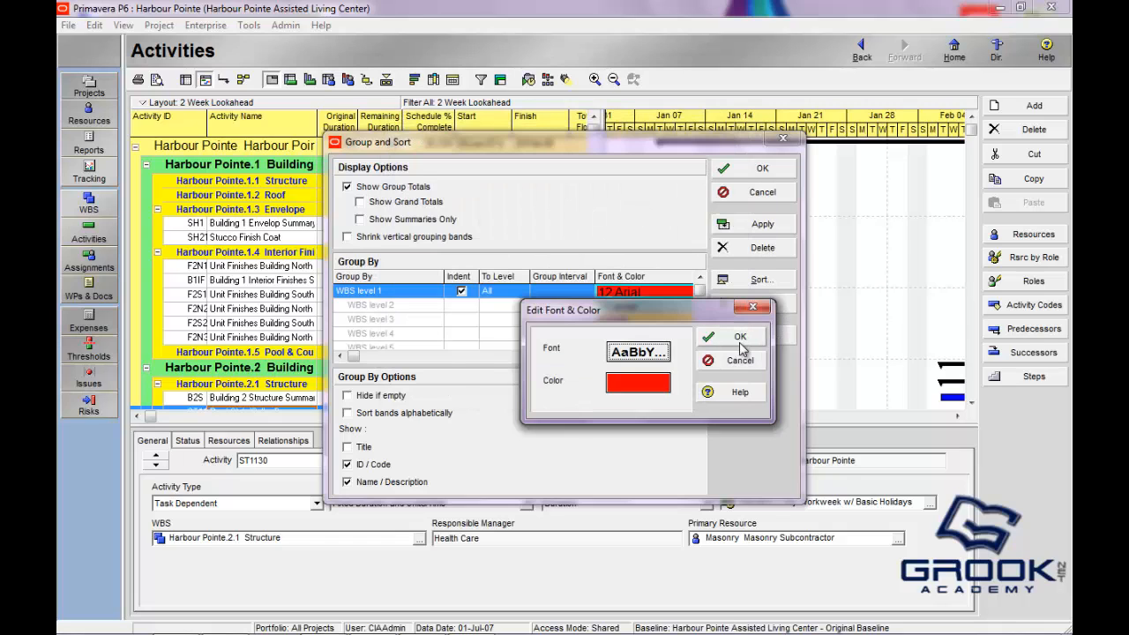
{"action": "left_click", "coordinate": [741, 344]}
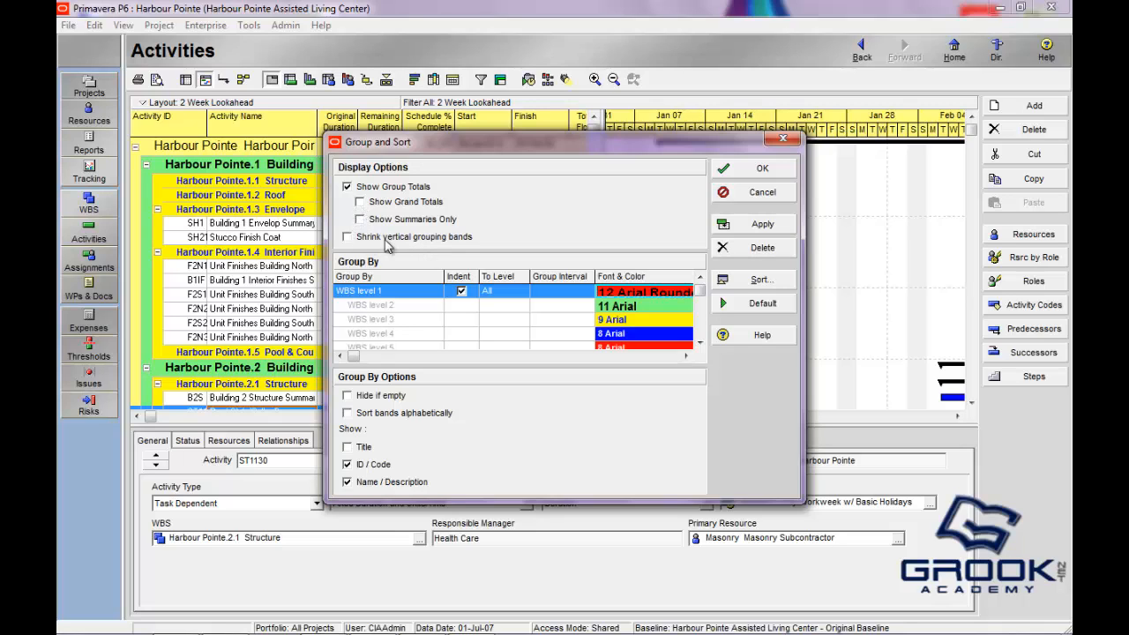
Enable shrinking of vertical grouping bands and hiding of empty groups, and apply the grouping changes to the activity table.
{"action": "left_click", "coordinate": [346, 237]}
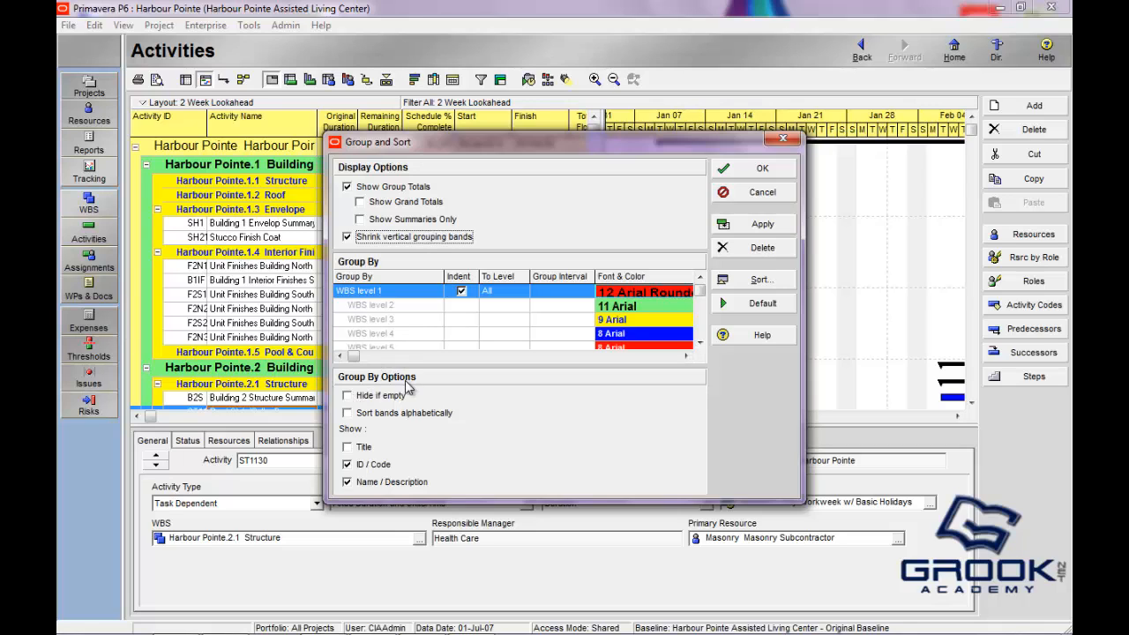
{"action": "left_click", "coordinate": [347, 396]}
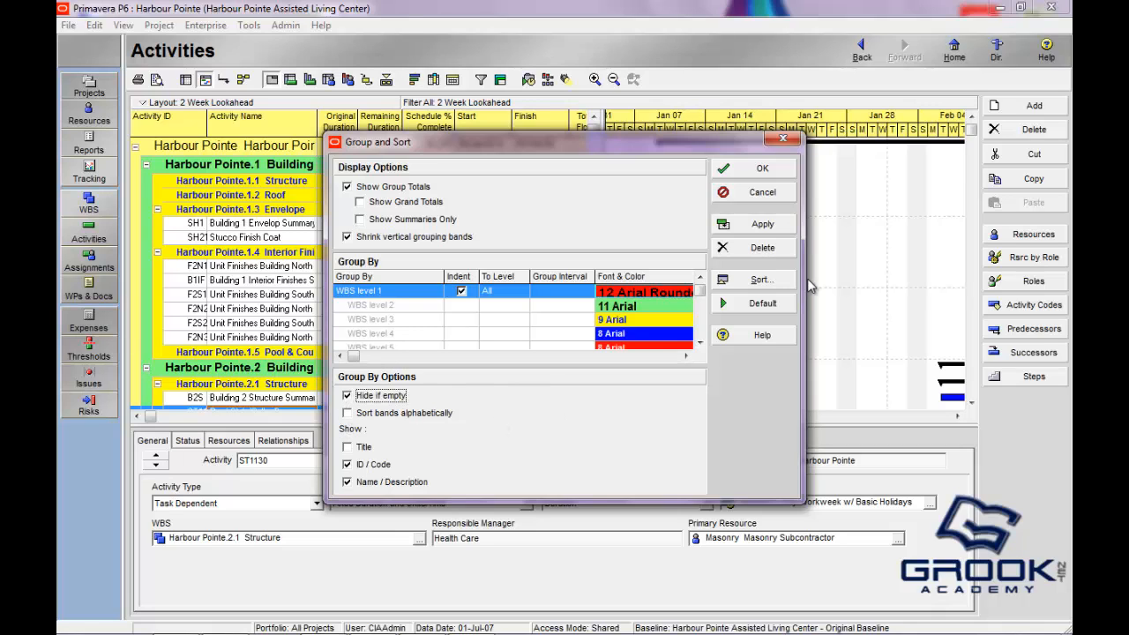
{"action": "left_click", "coordinate": [768, 226]}
{"action": "left_click", "coordinate": [754, 224]}
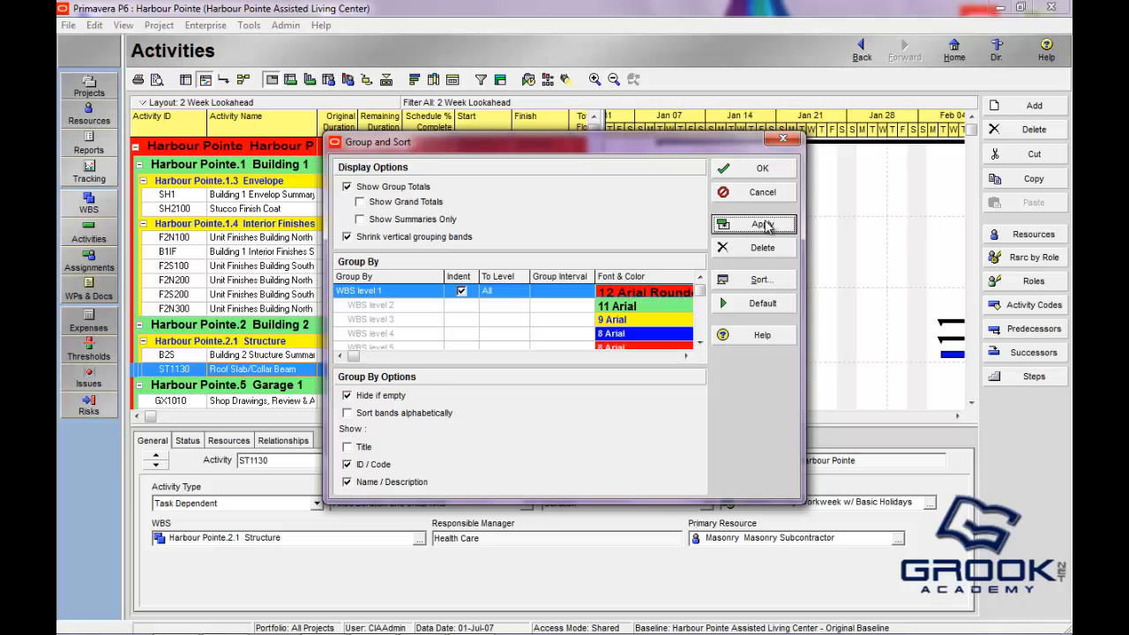
{"action": "left_click", "coordinate": [760, 168]}
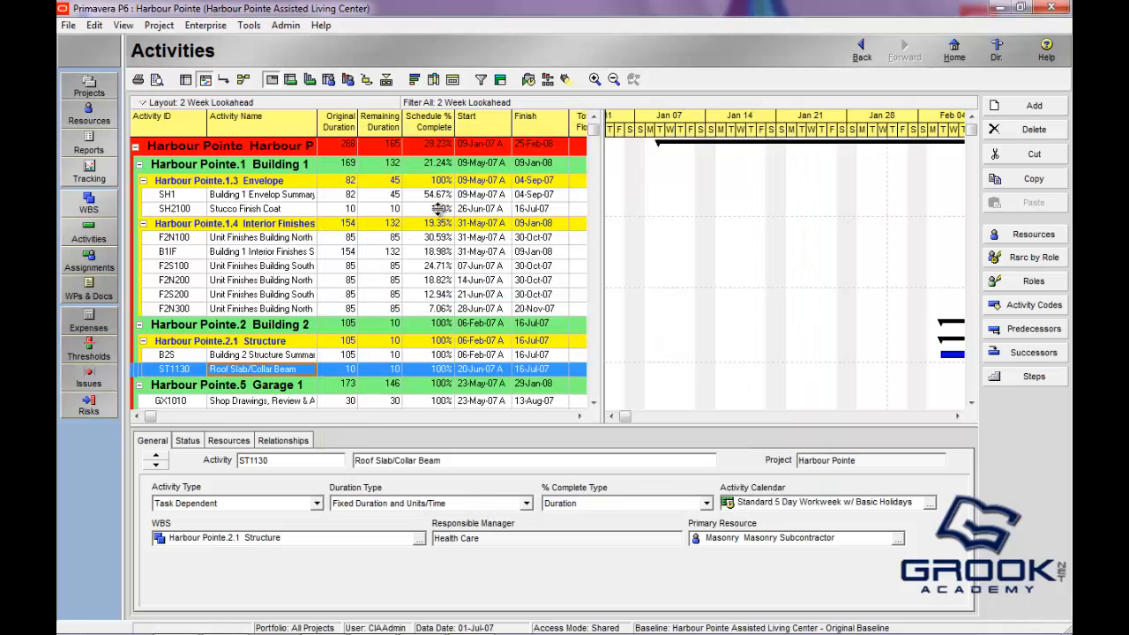
{"action": "left_click", "coordinate": [122, 24]}
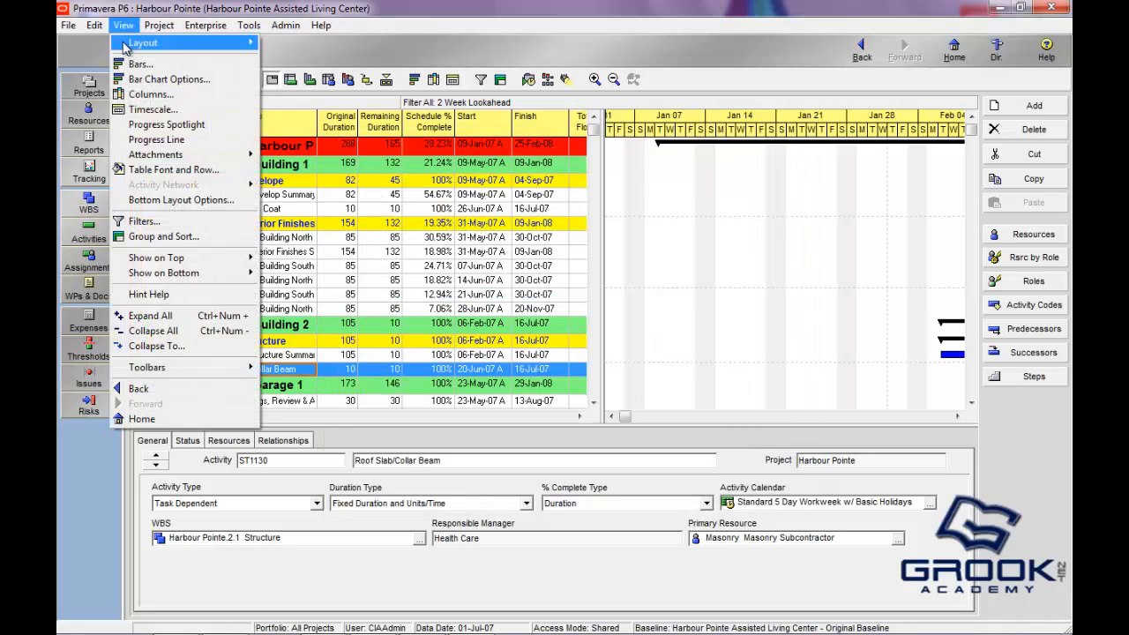
{"action": "mouse_move", "coordinate": [145, 39]}
{"action": "left_click", "coordinate": [287, 40]}
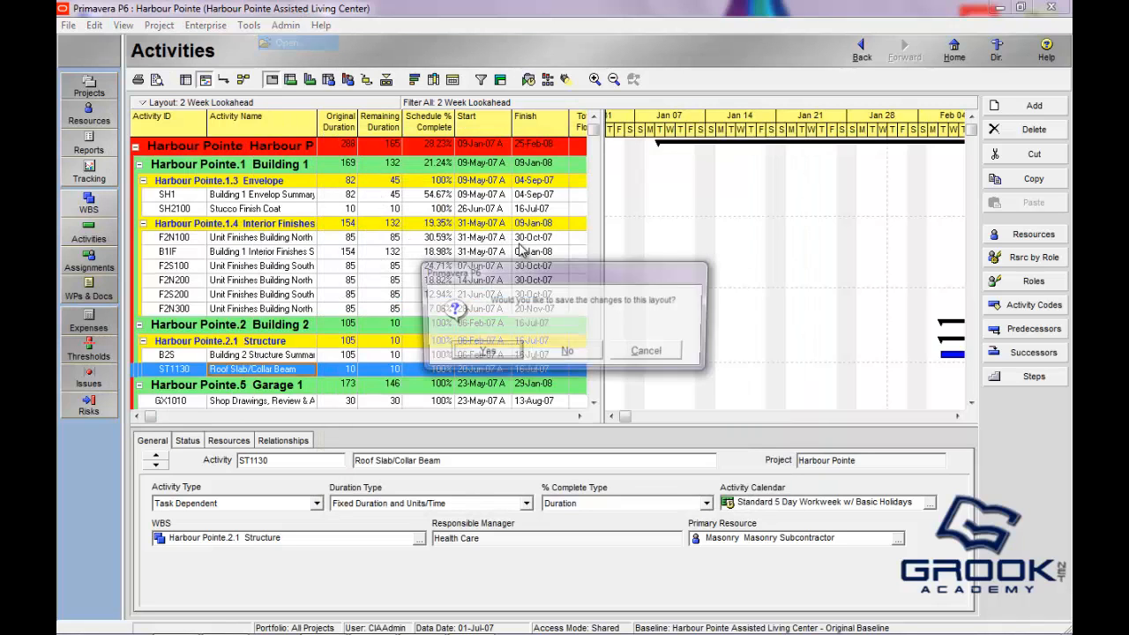
{"action": "left_click", "coordinate": [640, 353]}
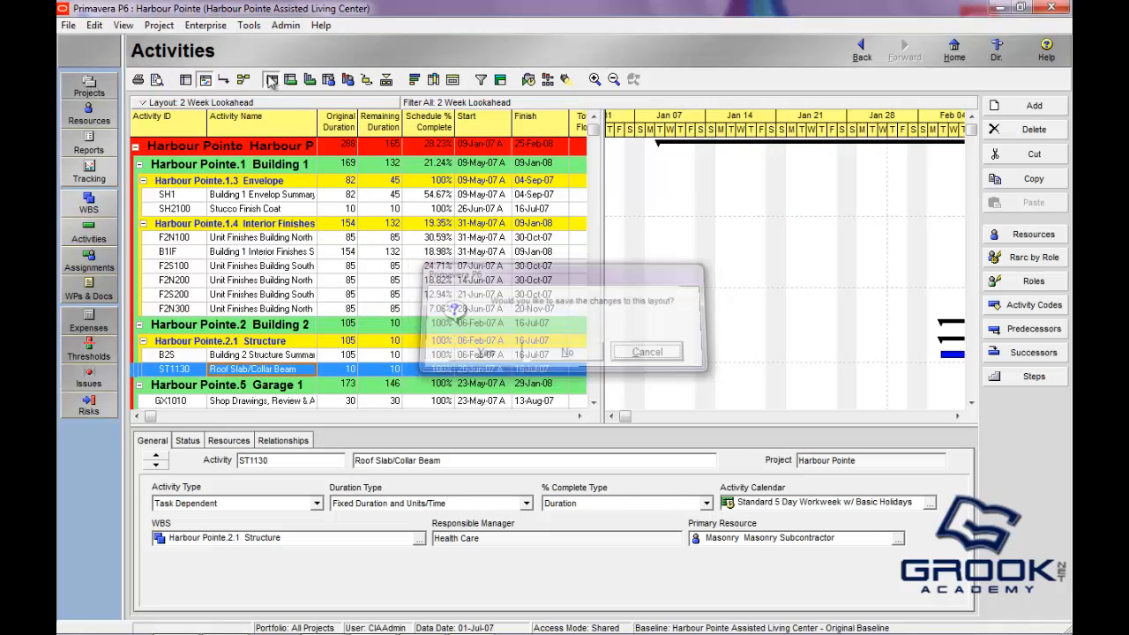
Turn off Shrink vertical grouping bands in the Group and Sort settings and apply the change.
{"action": "left_click", "coordinate": [499, 79]}
{"action": "left_click", "coordinate": [350, 235]}
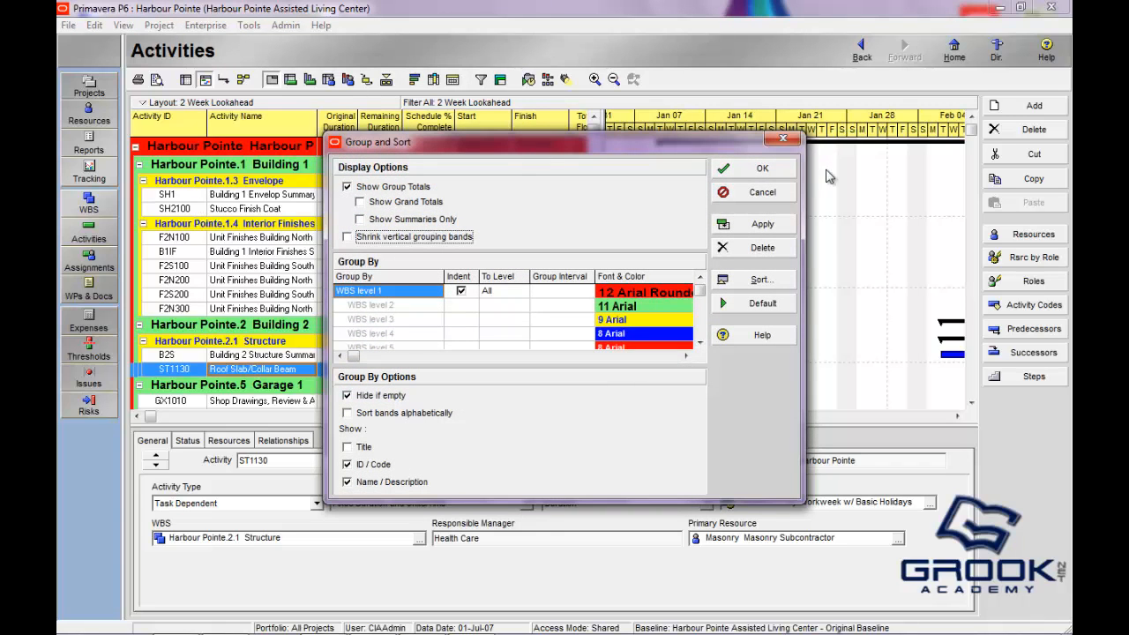
{"action": "left_click", "coordinate": [779, 226]}
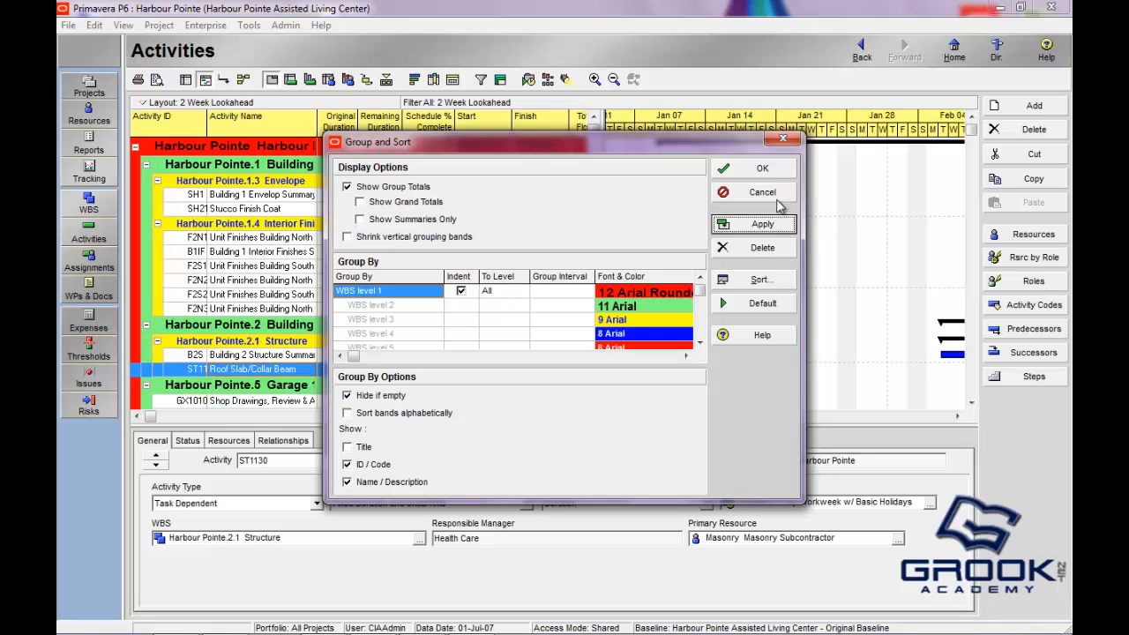
{"action": "left_click", "coordinate": [783, 168]}
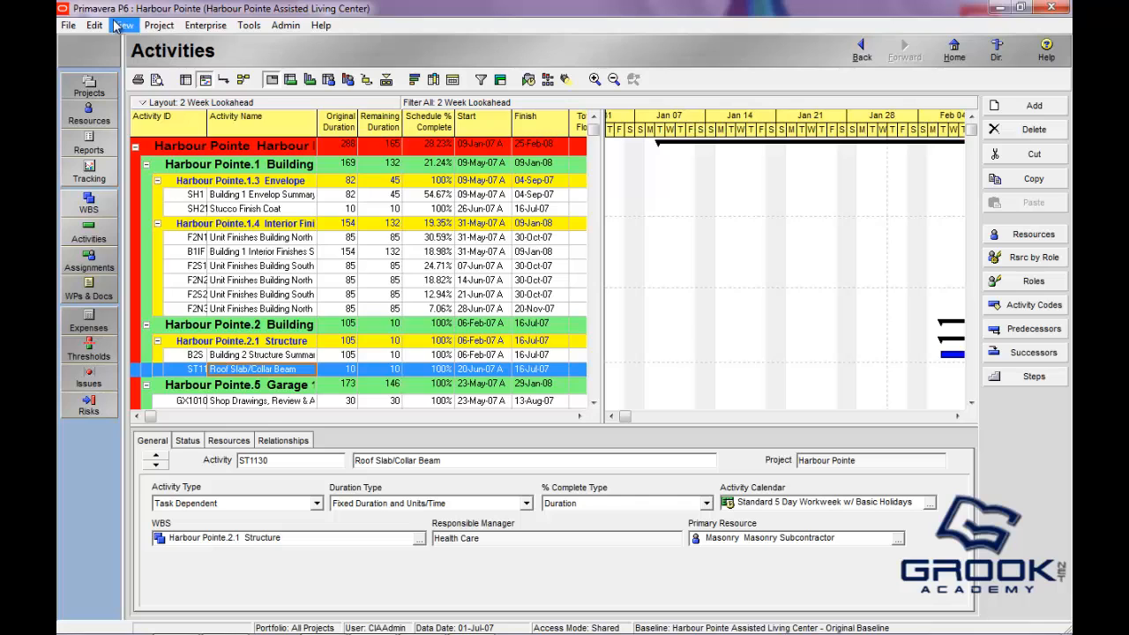
{"action": "left_click", "coordinate": [156, 28]}
{"action": "mouse_move", "coordinate": [205, 26]}
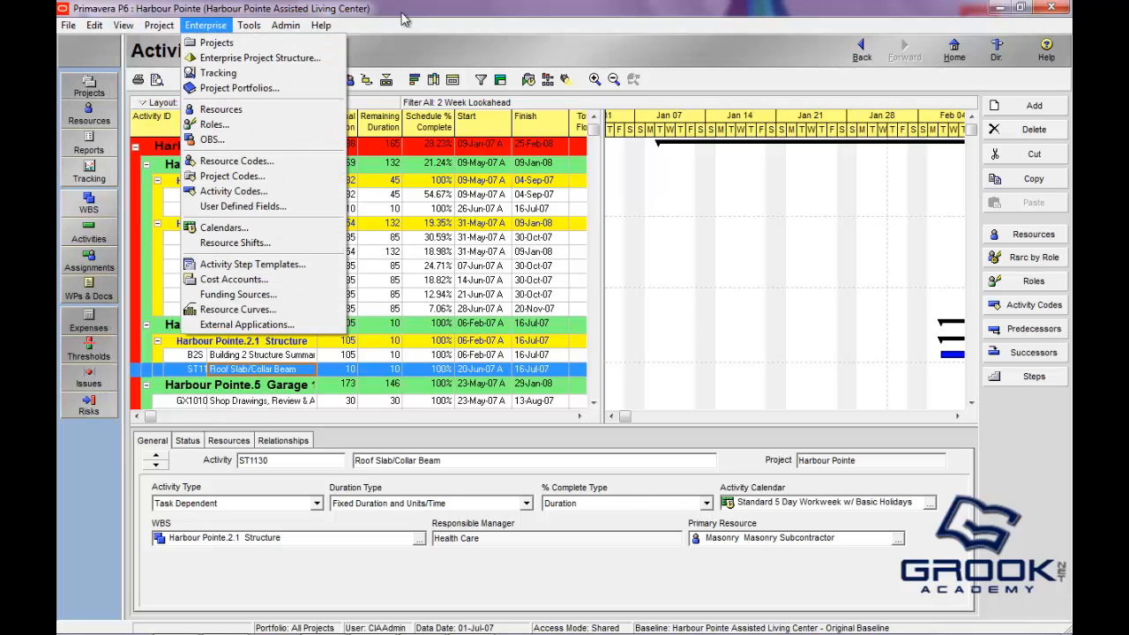
{"action": "left_click", "coordinate": [509, 58]}
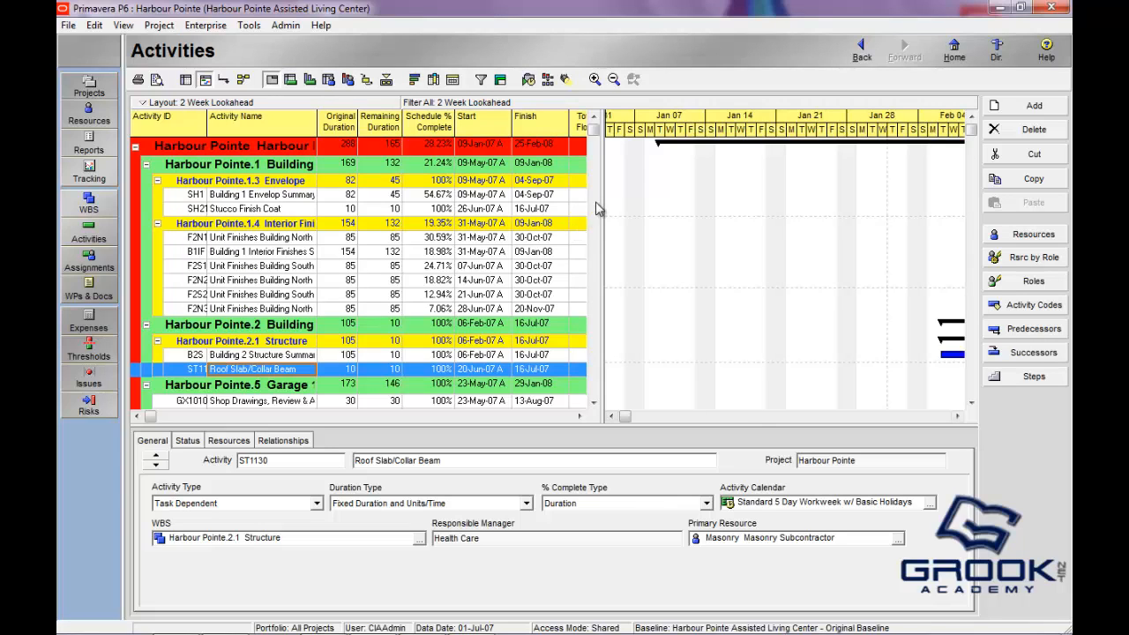
Widen the activity table to show the full Total Float column, and view the available activity filters without applying any.
{"action": "left_click_drag", "start_coordinate": [600, 200], "coordinate": [674, 197]}
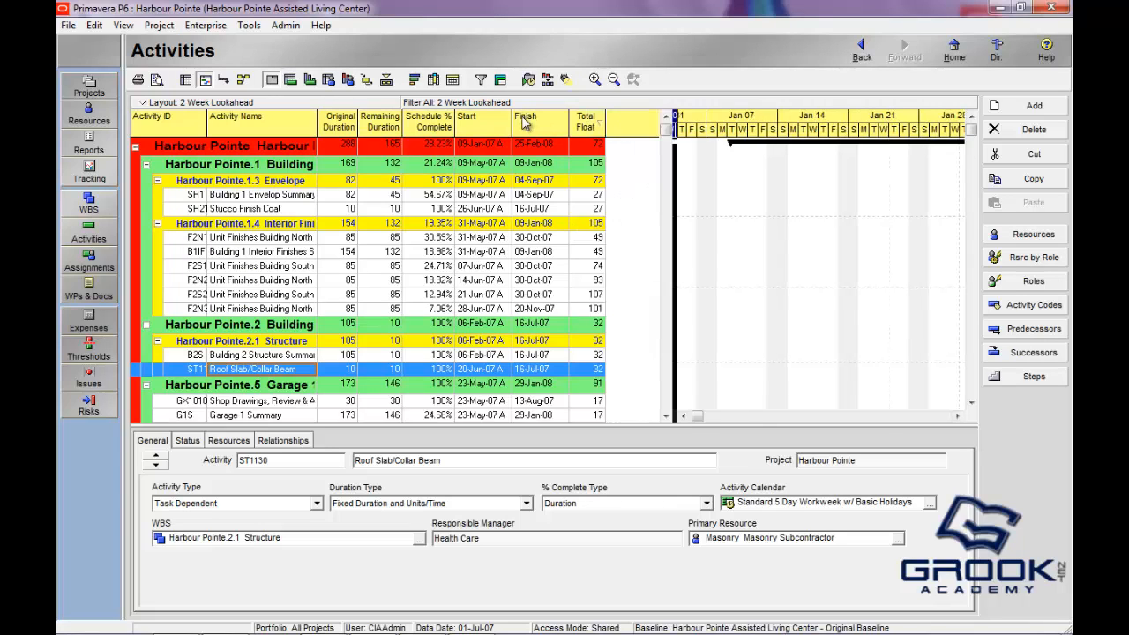
{"action": "left_click", "coordinate": [481, 80]}
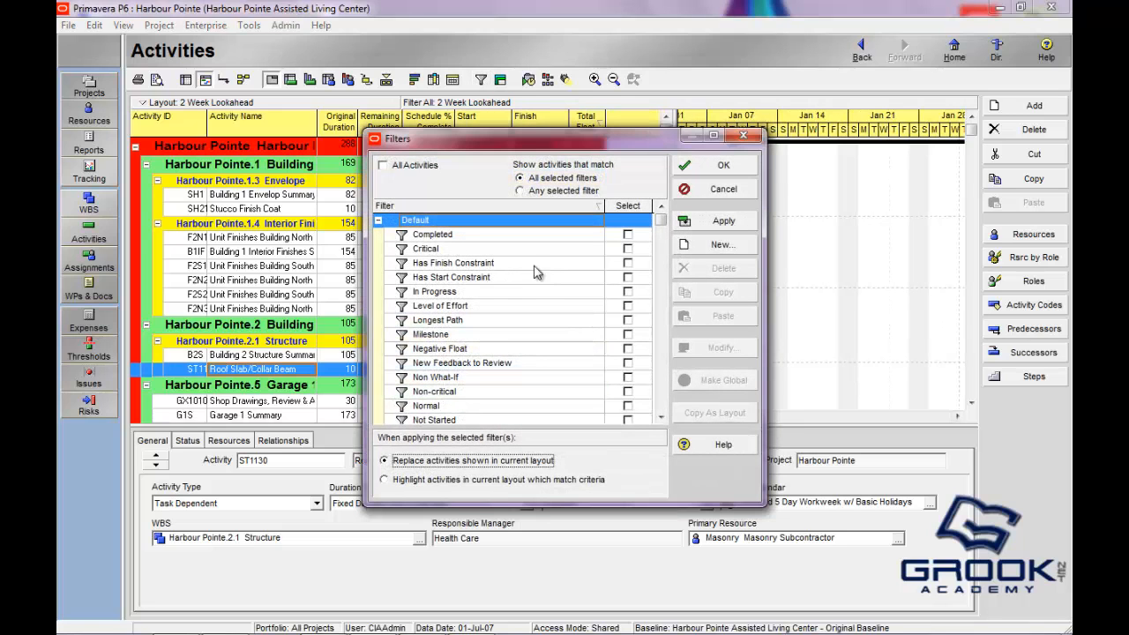
{"action": "left_click", "coordinate": [744, 136]}
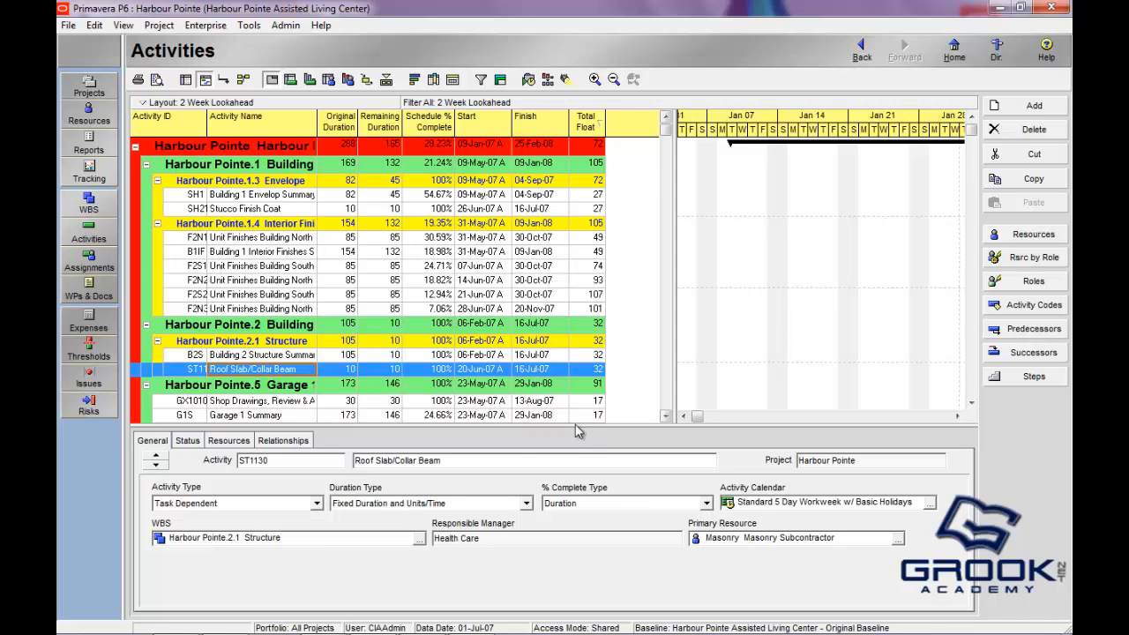
Customize the activity details by adding Codes to the displayed tabs, and apply the change.
{"action": "right_click", "coordinate": [328, 443]}
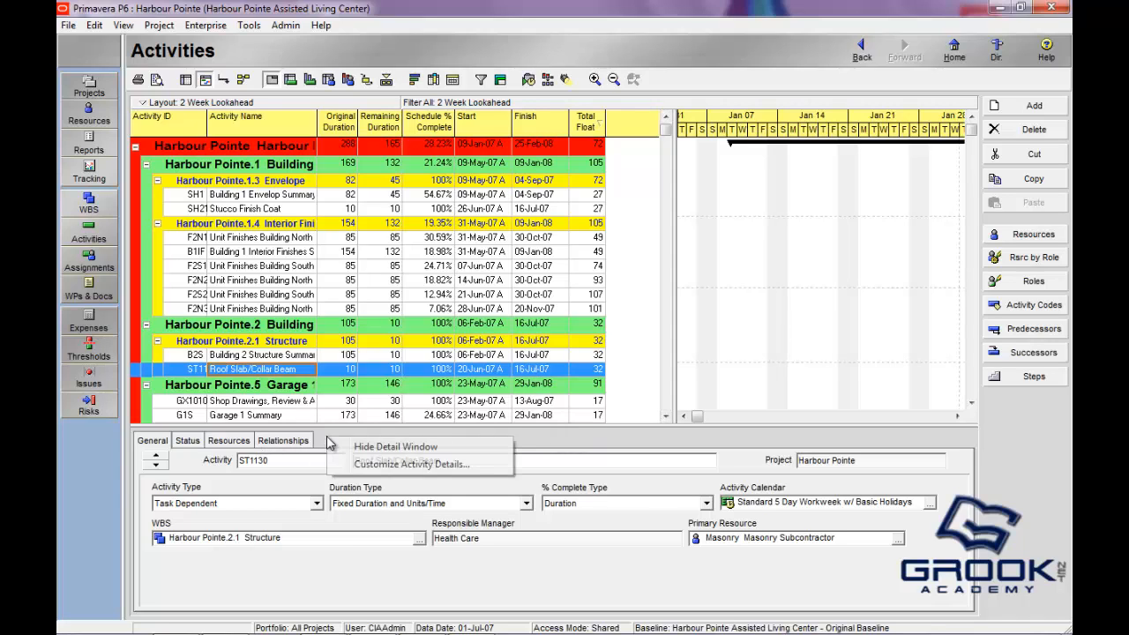
{"action": "left_click", "coordinate": [401, 466]}
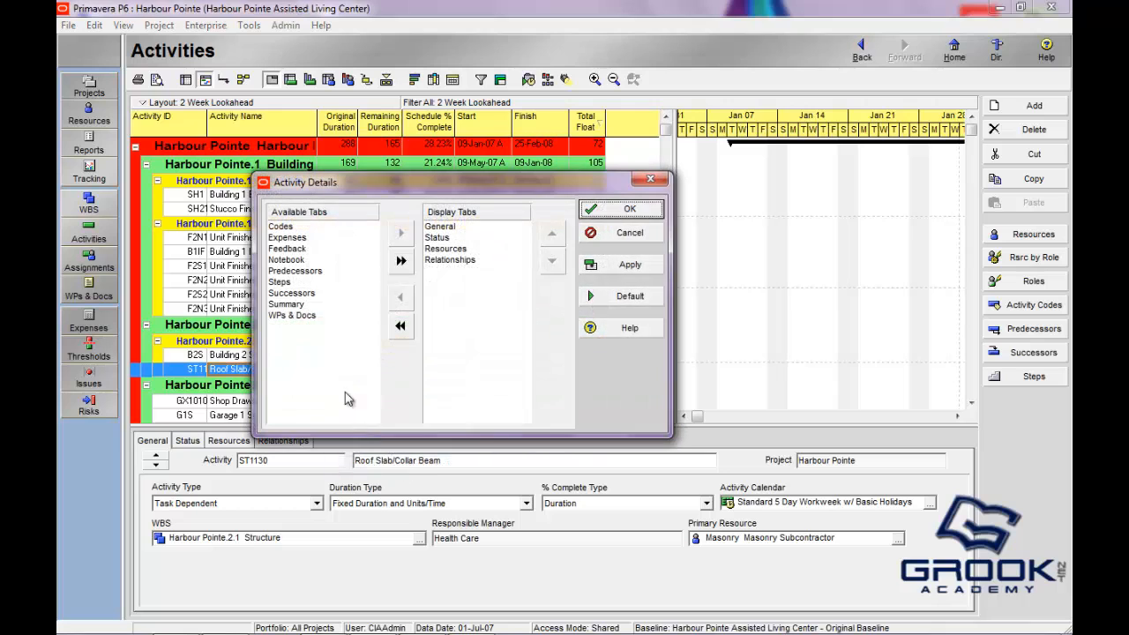
{"action": "left_click", "coordinate": [287, 227]}
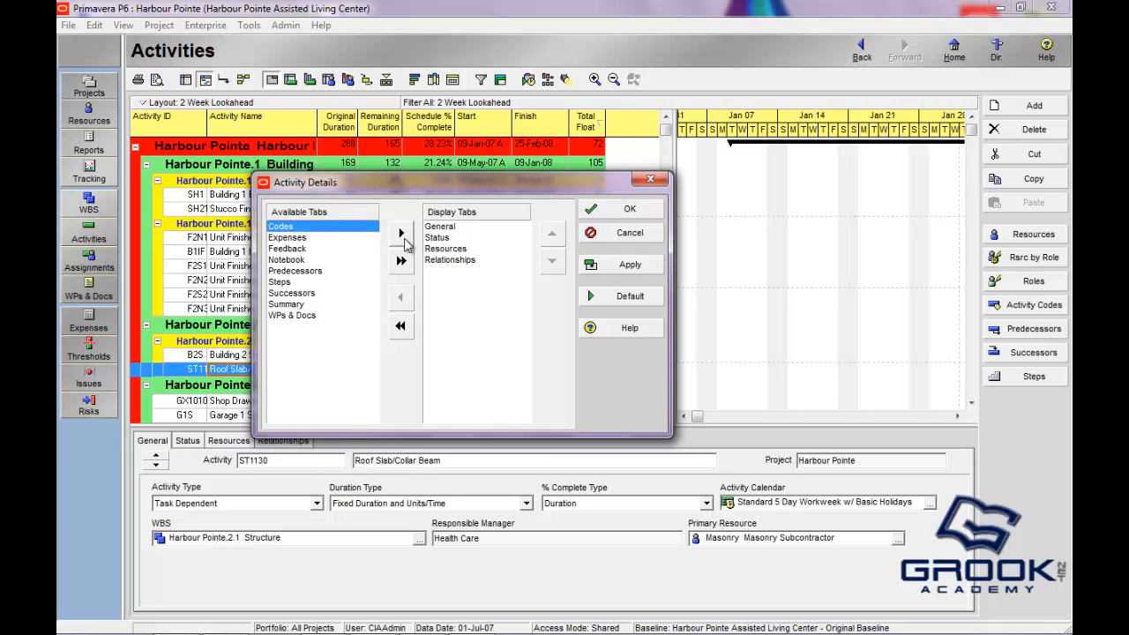
{"action": "left_click", "coordinate": [403, 236]}
{"action": "left_click", "coordinate": [626, 267]}
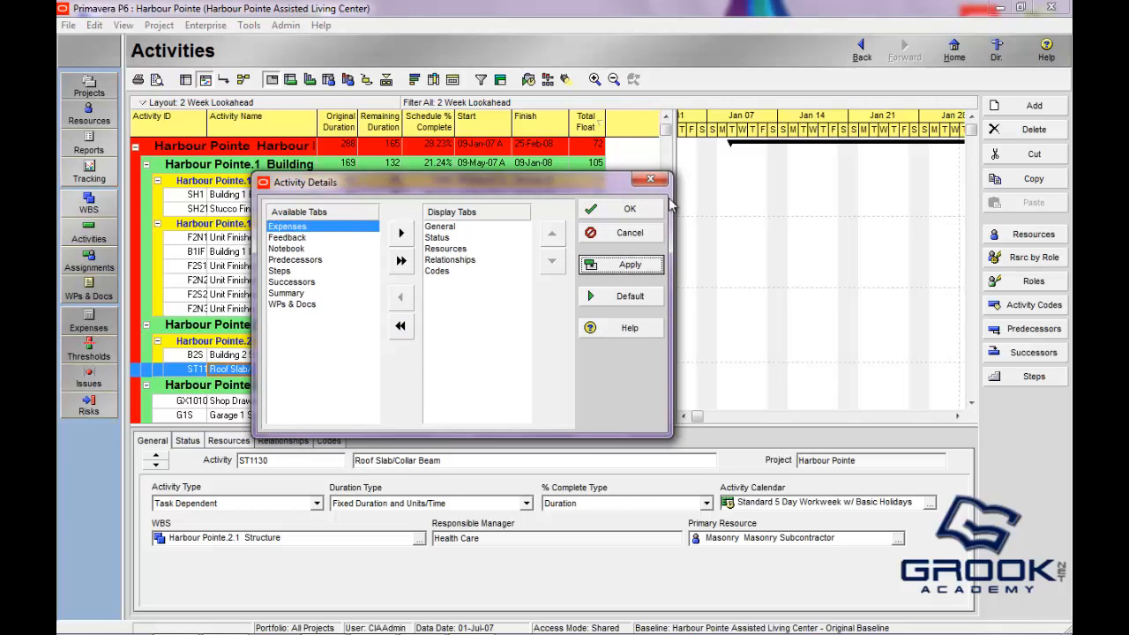
{"action": "left_click", "coordinate": [651, 180]}
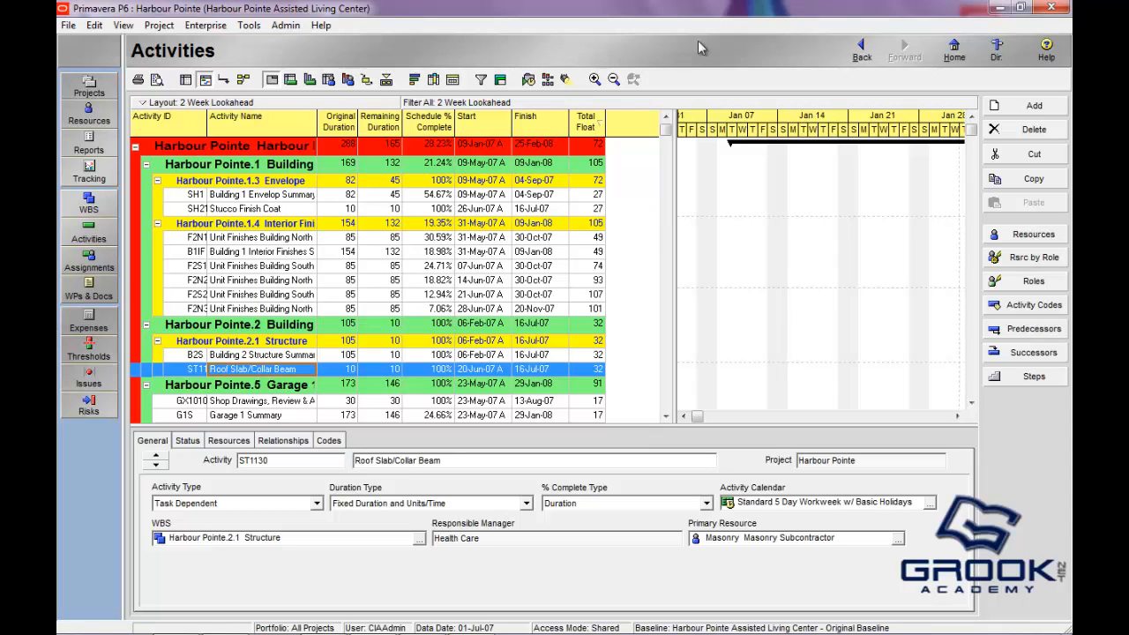
View the toolbar display options, and widen the Activity Name column enough to read the activity names in full.
{"action": "right_click", "coordinate": [247, 56]}
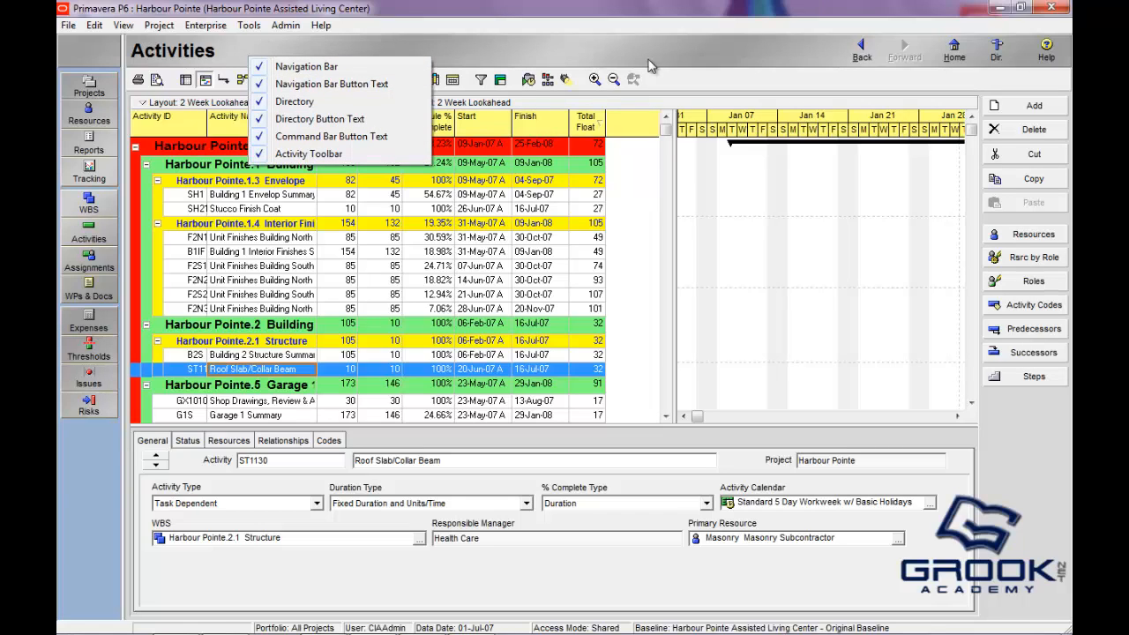
{"action": "left_click", "coordinate": [586, 19]}
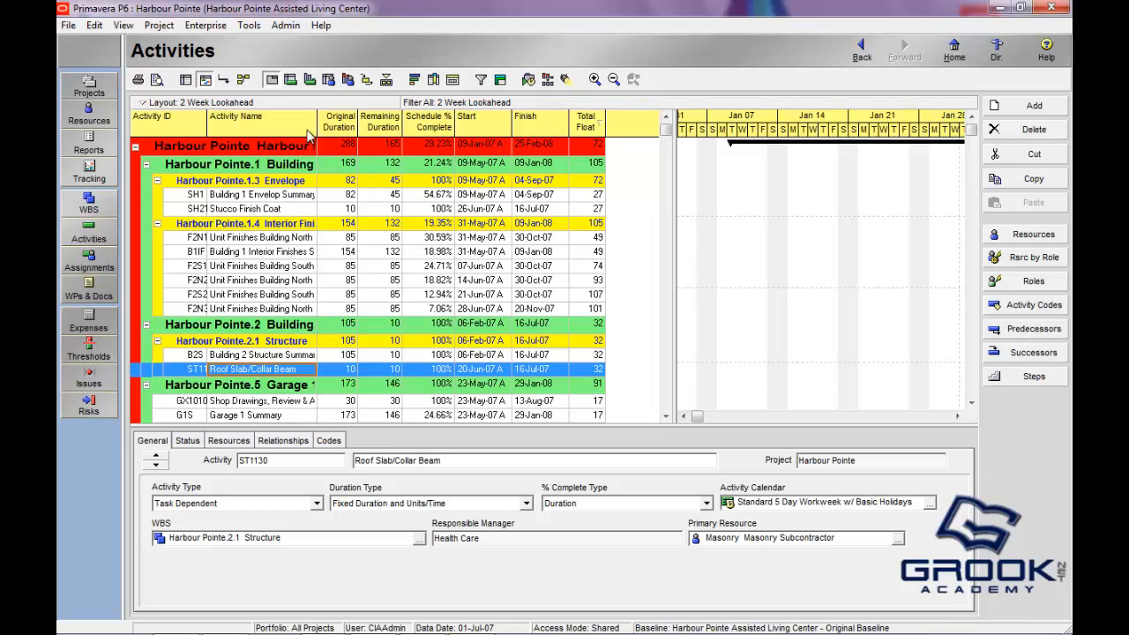
{"action": "left_click_drag", "start_coordinate": [316, 121], "coordinate": [379, 121]}
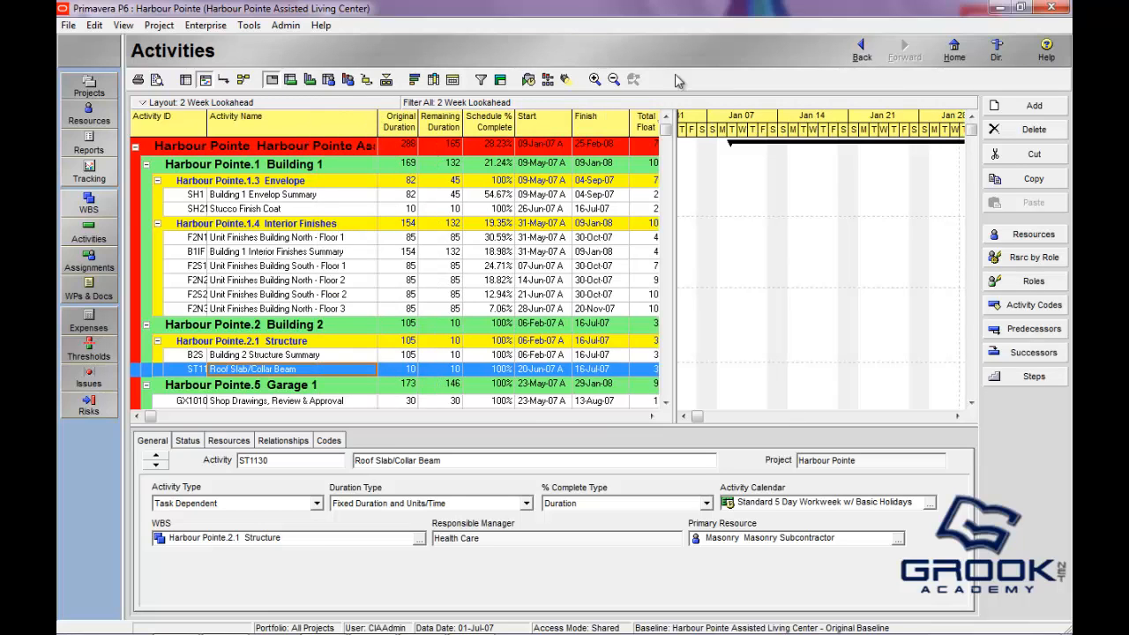
Start saving the current layout as a new one named 2 Week Lookahead_2.
{"action": "left_click", "coordinate": [123, 25]}
{"action": "mouse_move", "coordinate": [132, 43]}
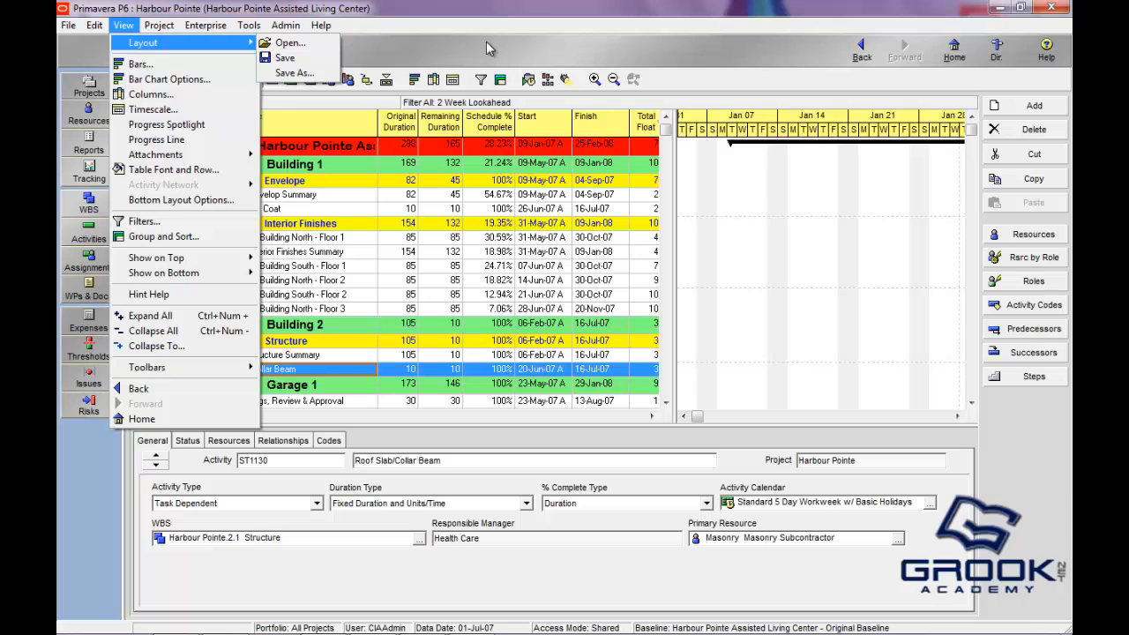
{"action": "left_click", "coordinate": [269, 78]}
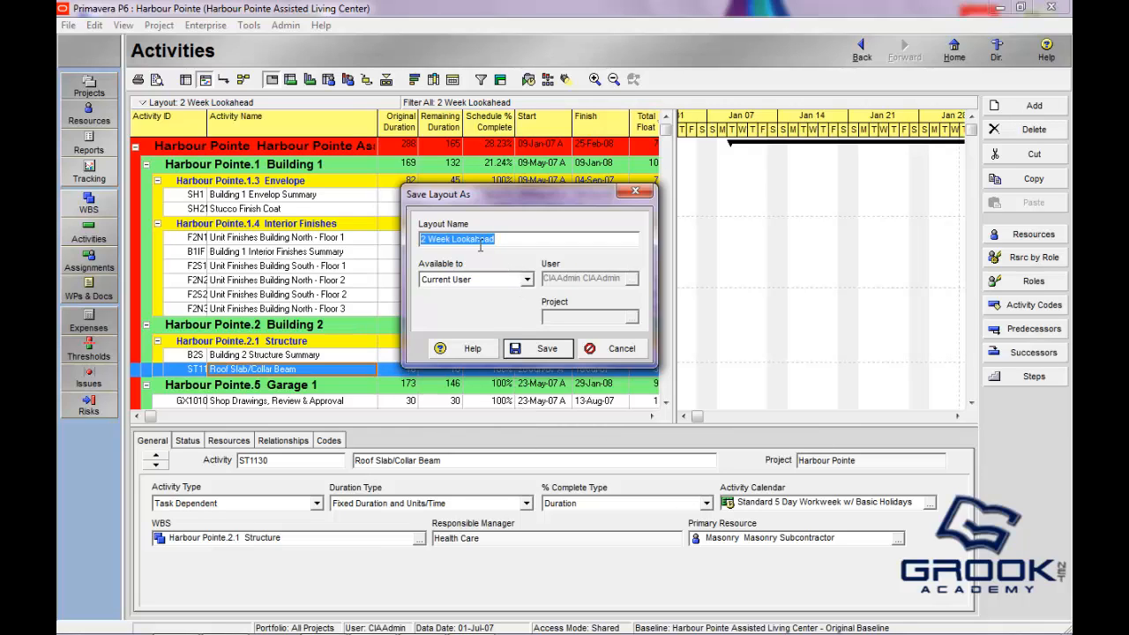
{"action": "left_click", "coordinate": [510, 242]}
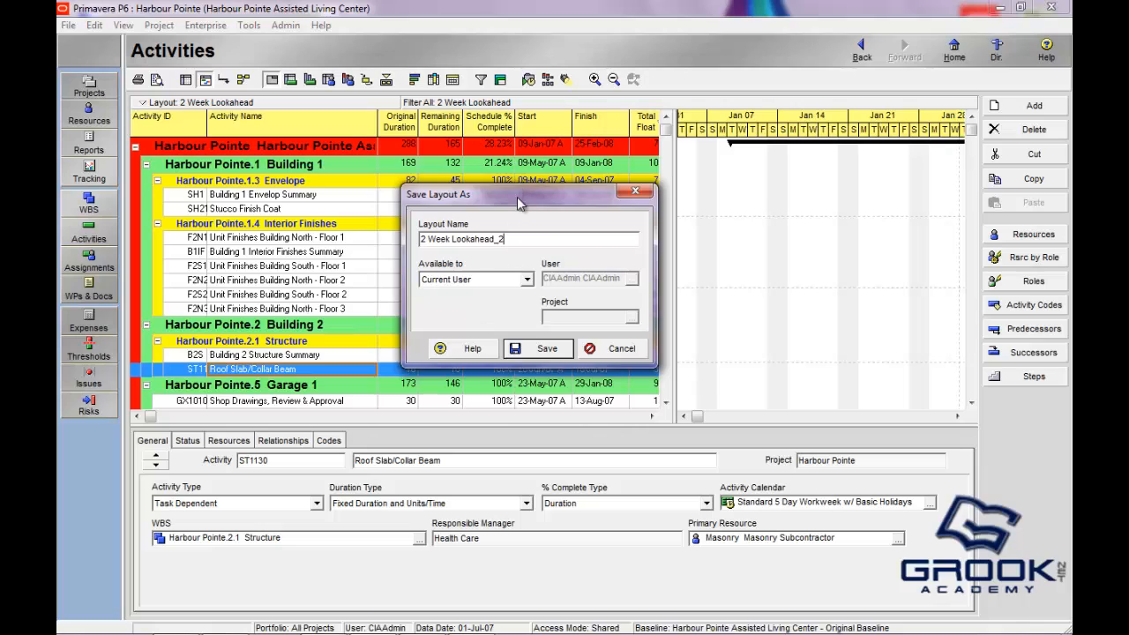
{"action": "left_click_drag", "start_coordinate": [518, 203], "coordinate": [439, 194]}
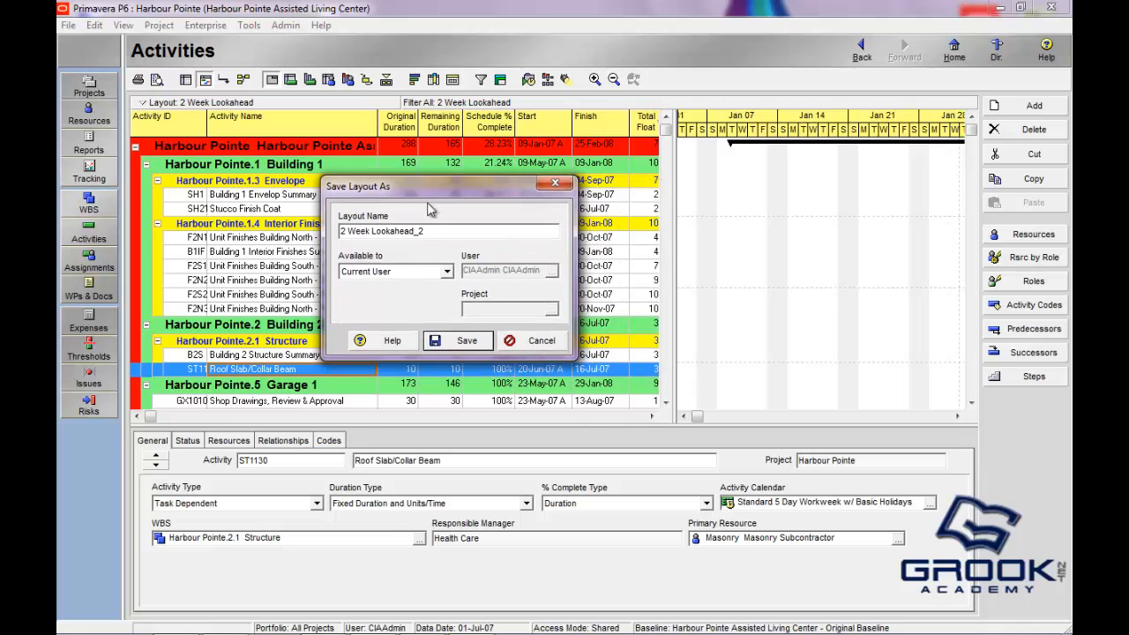
Make the new layout available to another user, and assign the project manager as that user.
{"action": "left_click", "coordinate": [448, 272]}
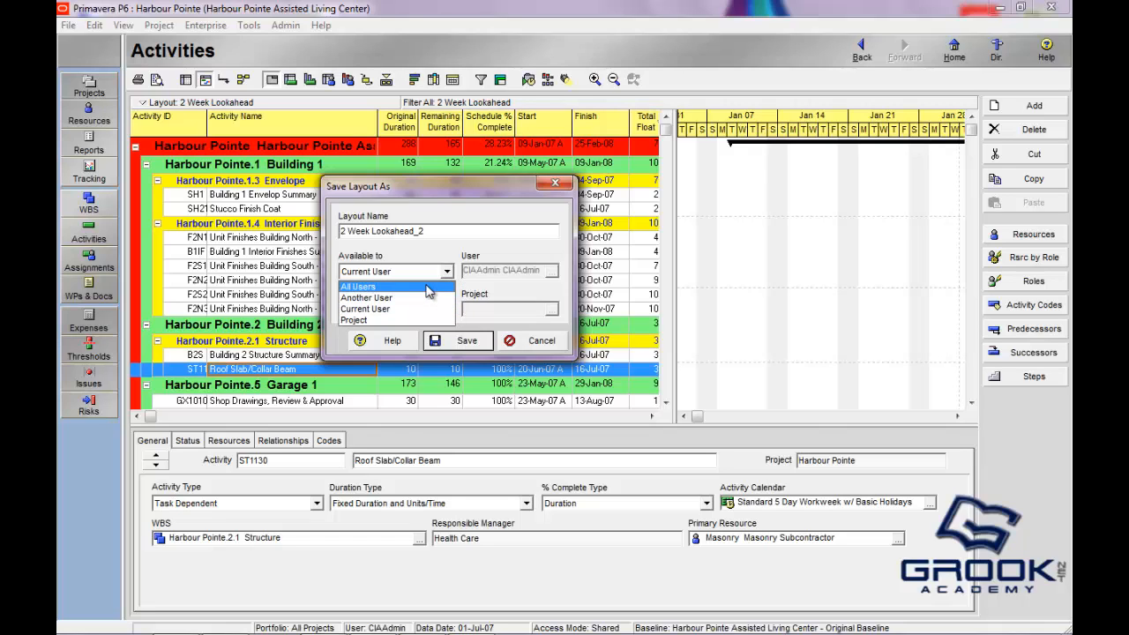
{"action": "left_click", "coordinate": [373, 299]}
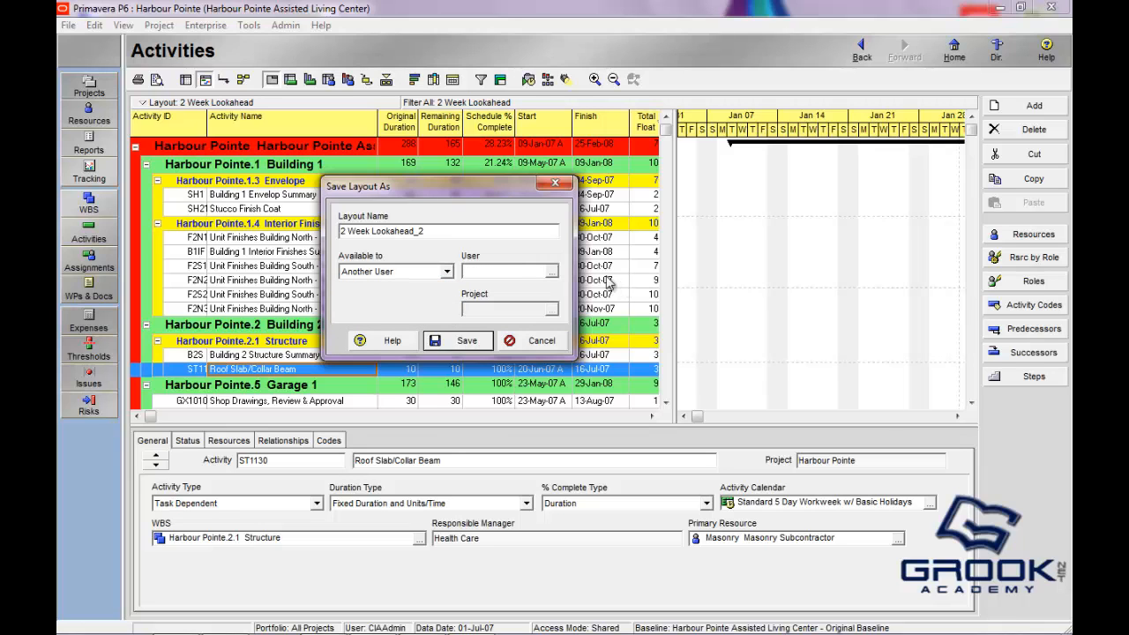
{"action": "left_click", "coordinate": [551, 271]}
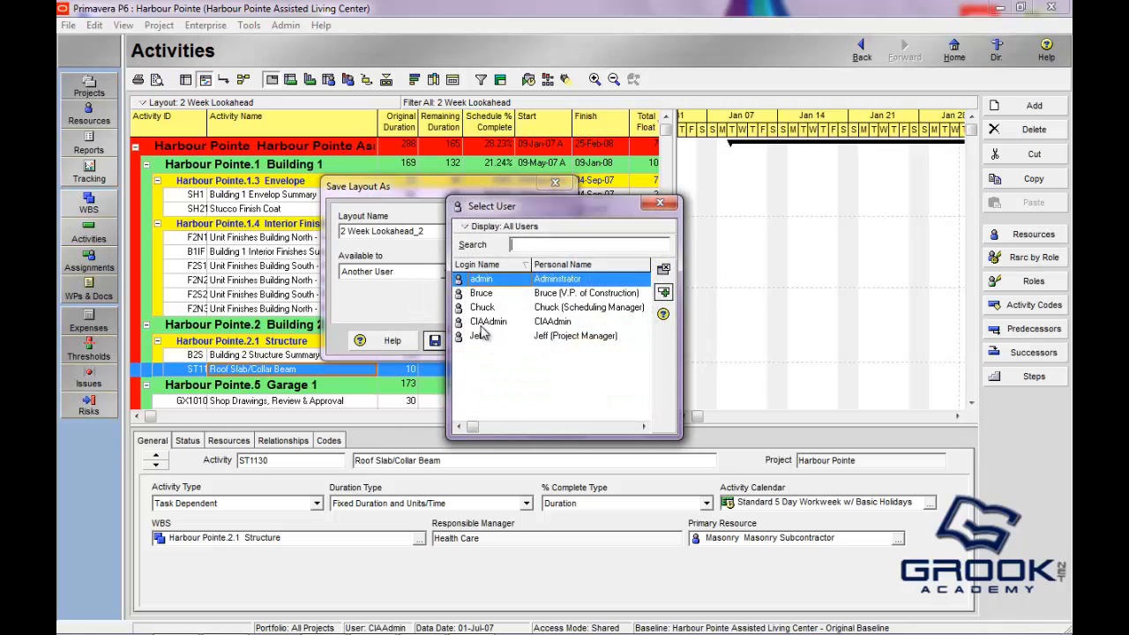
{"action": "left_click", "coordinate": [481, 339]}
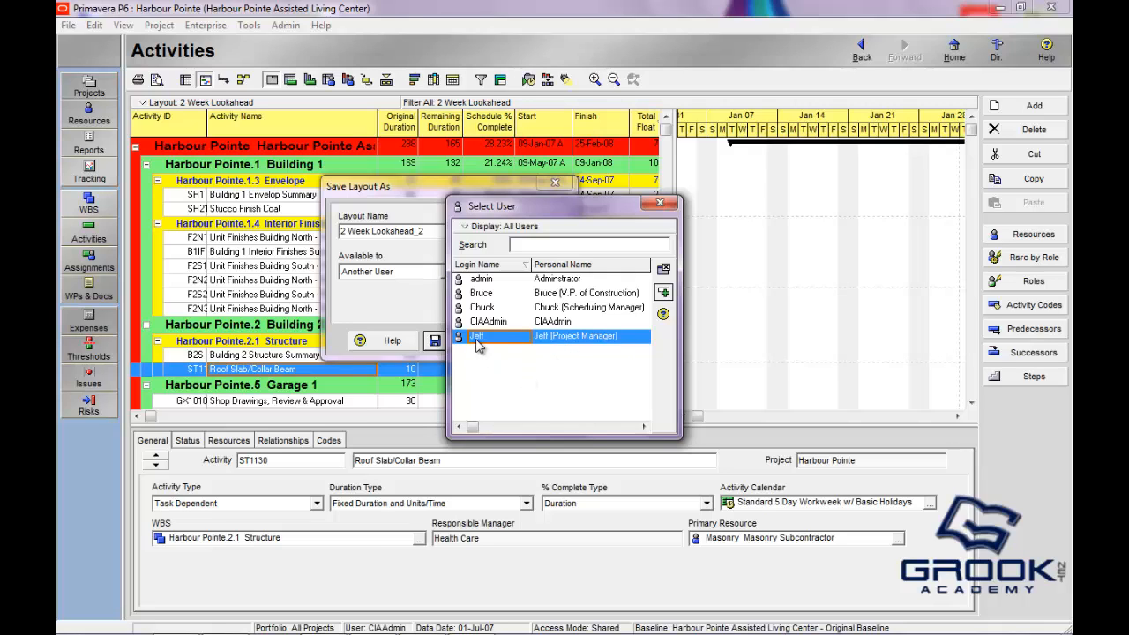
{"action": "left_click", "coordinate": [663, 292]}
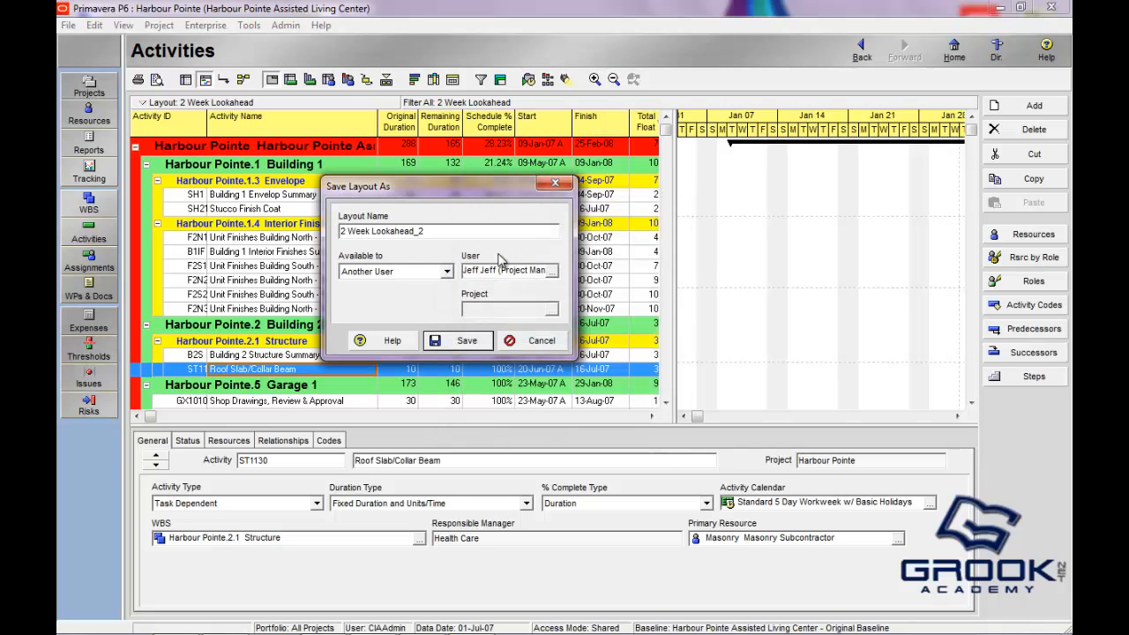
Try the Project availability for the new layout, view the selectable projects, and switch the availability to Current User.
{"action": "left_click", "coordinate": [447, 273]}
{"action": "left_click", "coordinate": [393, 325]}
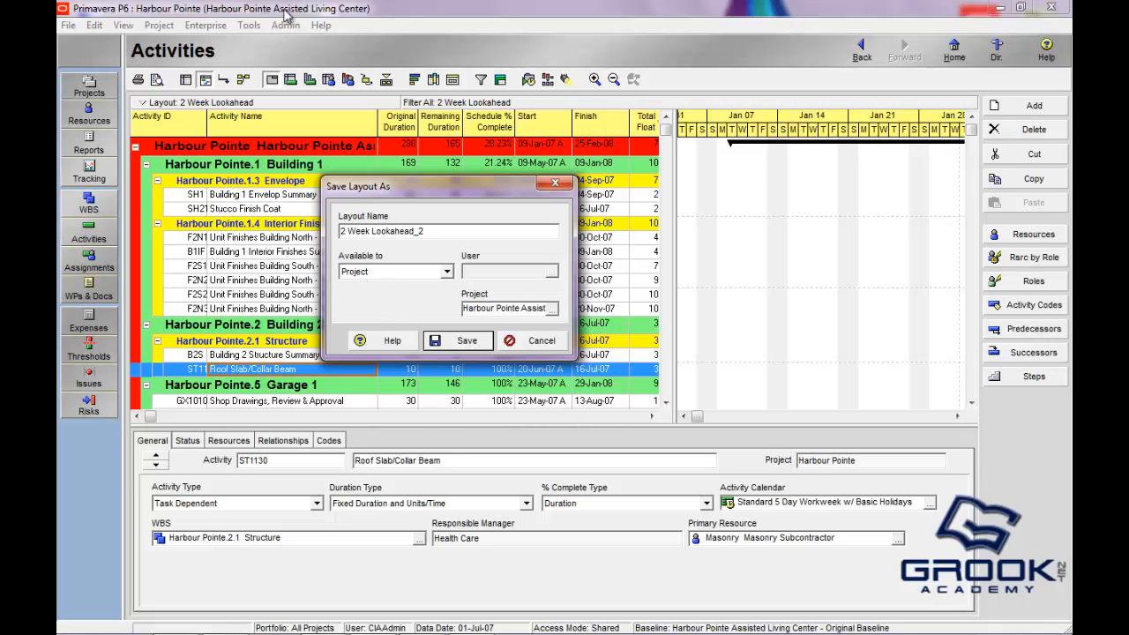
{"action": "left_click", "coordinate": [552, 308]}
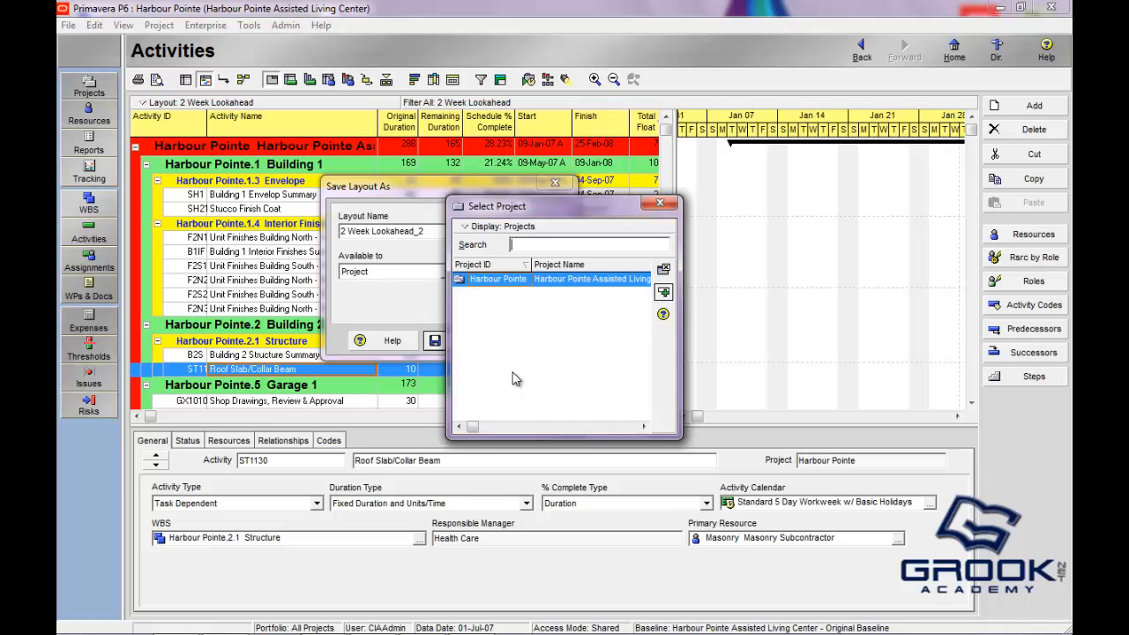
{"action": "left_click", "coordinate": [660, 202]}
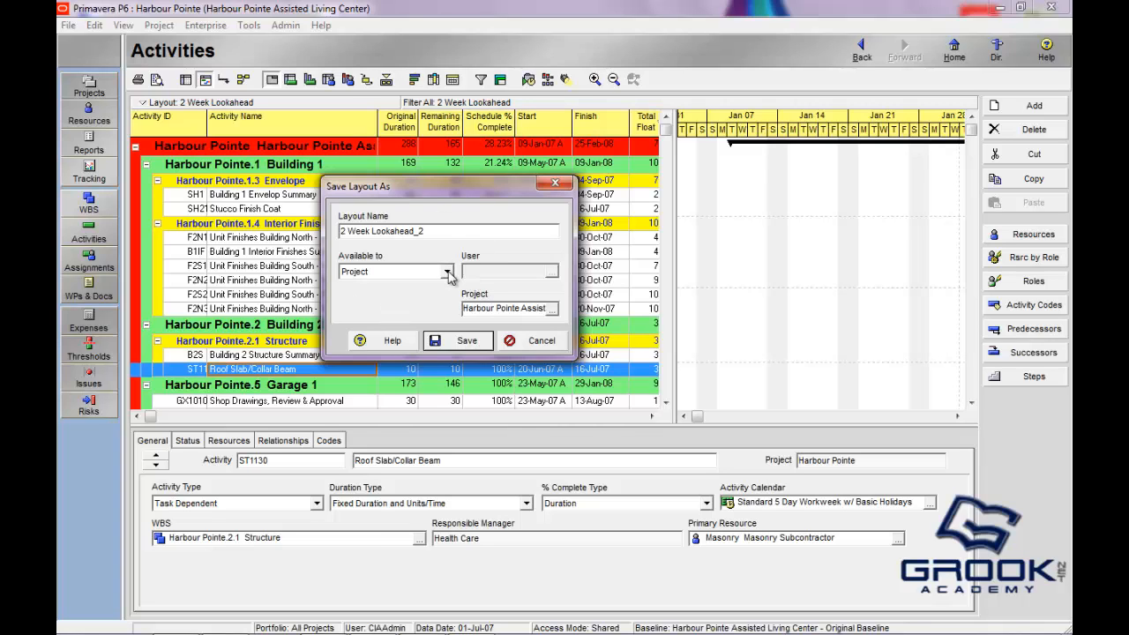
{"action": "left_click", "coordinate": [447, 271]}
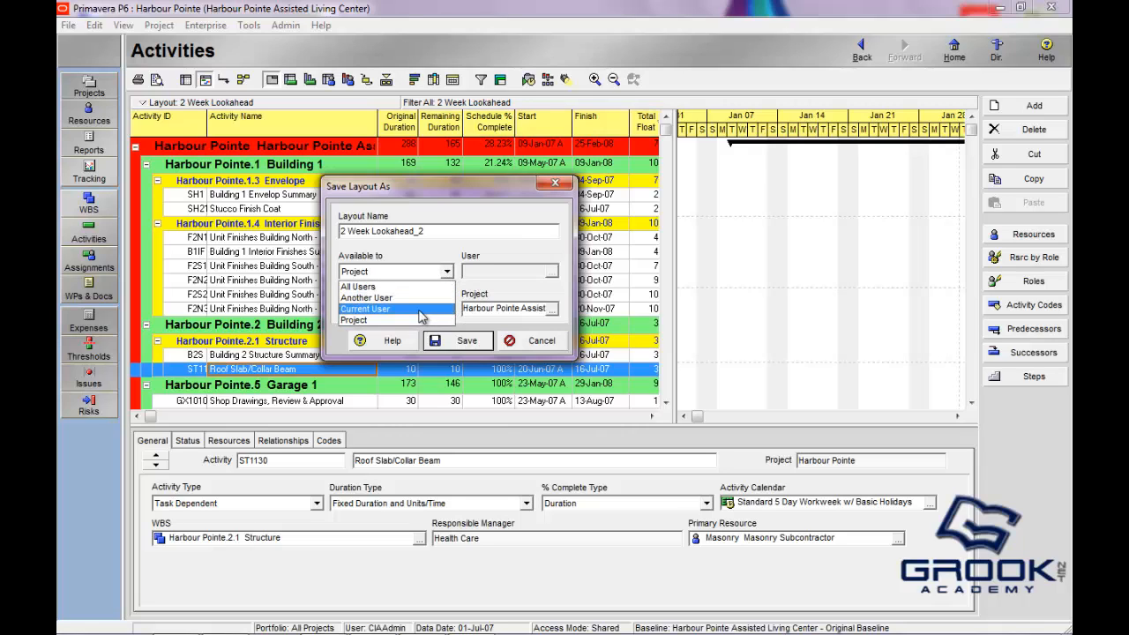
{"action": "left_click", "coordinate": [421, 317]}
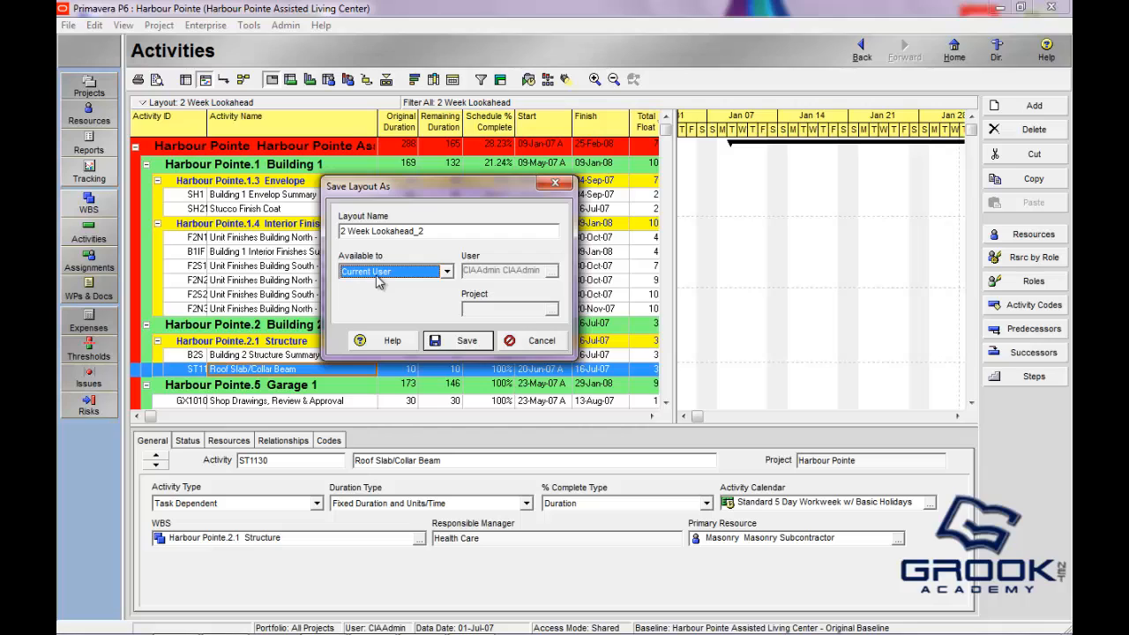
Set the new layout's availability to All Users and save it.
{"action": "left_click", "coordinate": [448, 272]}
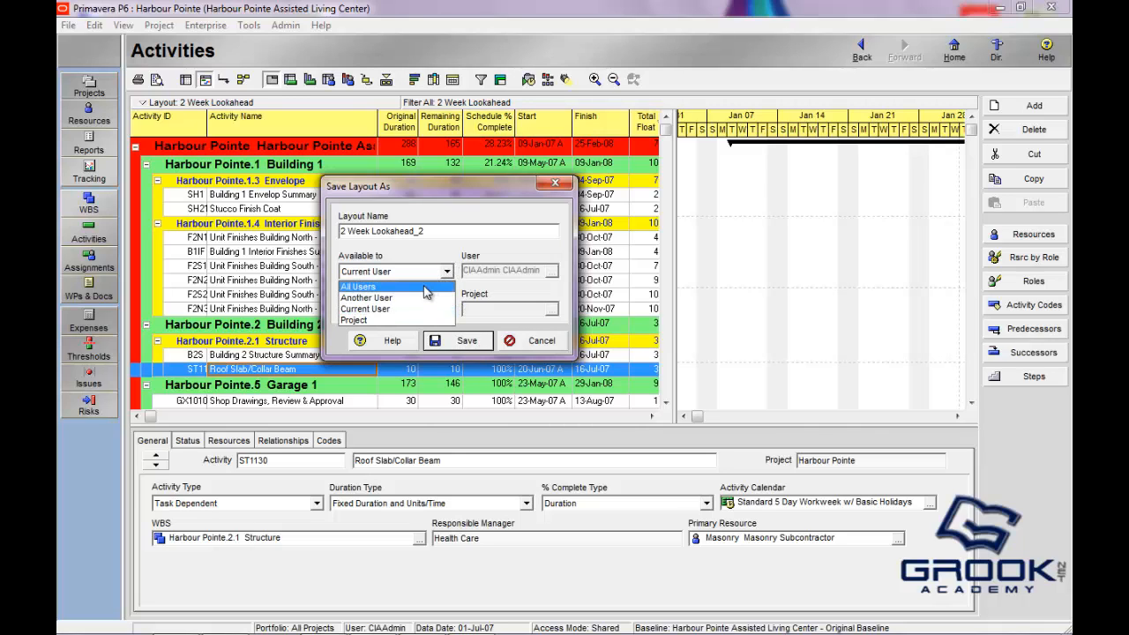
{"action": "left_click", "coordinate": [424, 287]}
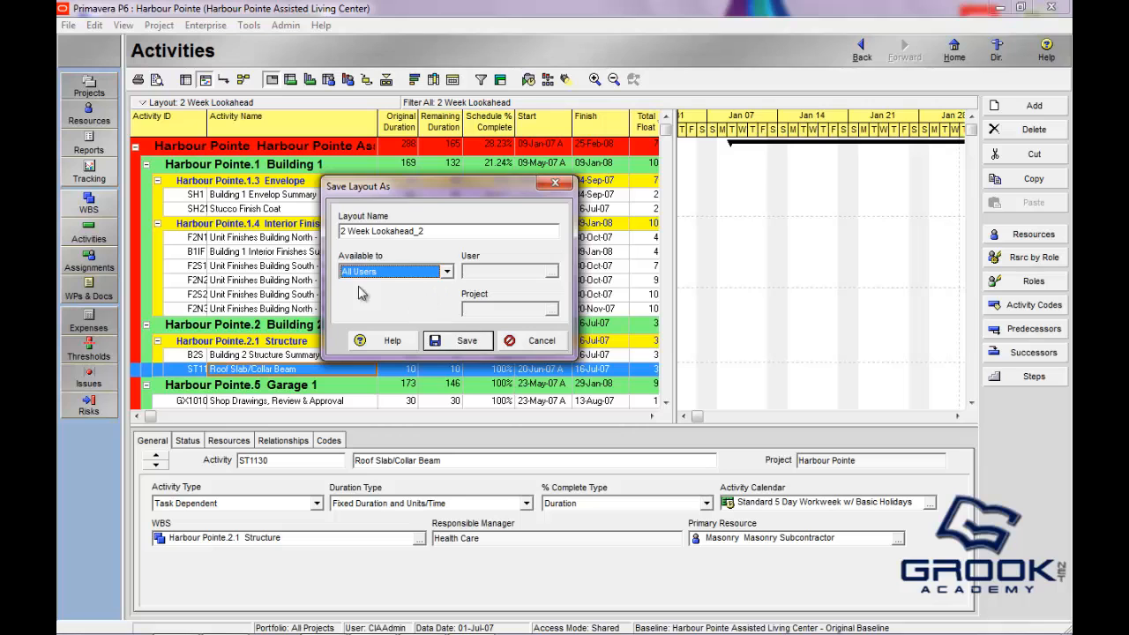
{"action": "left_click", "coordinate": [458, 341]}
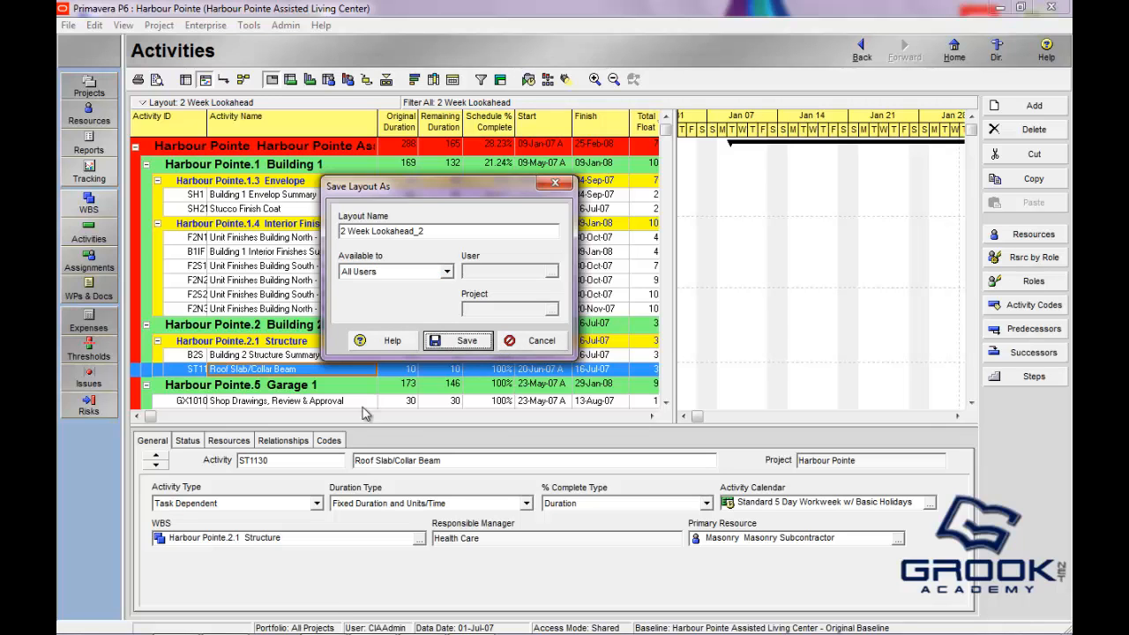
Open the list of saved layouts and examine those under the Harbour Pointe project and Global groups.
{"action": "left_click", "coordinate": [124, 25]}
{"action": "mouse_move", "coordinate": [134, 45]}
{"action": "left_click", "coordinate": [288, 42]}
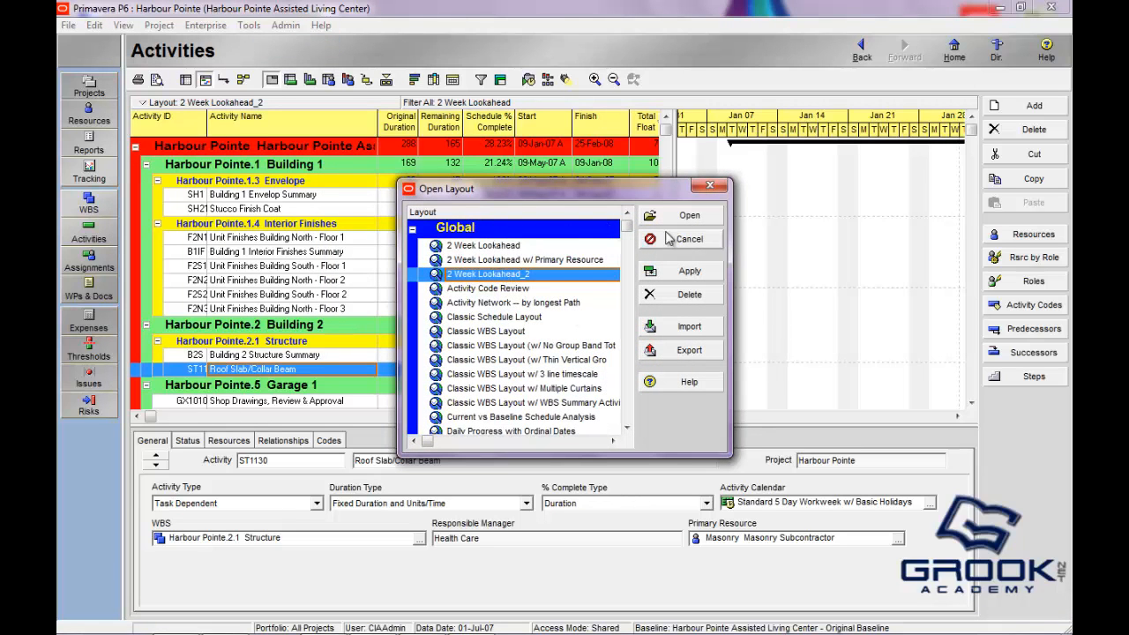
{"action": "left_click", "coordinate": [413, 231]}
{"action": "left_click", "coordinate": [414, 250]}
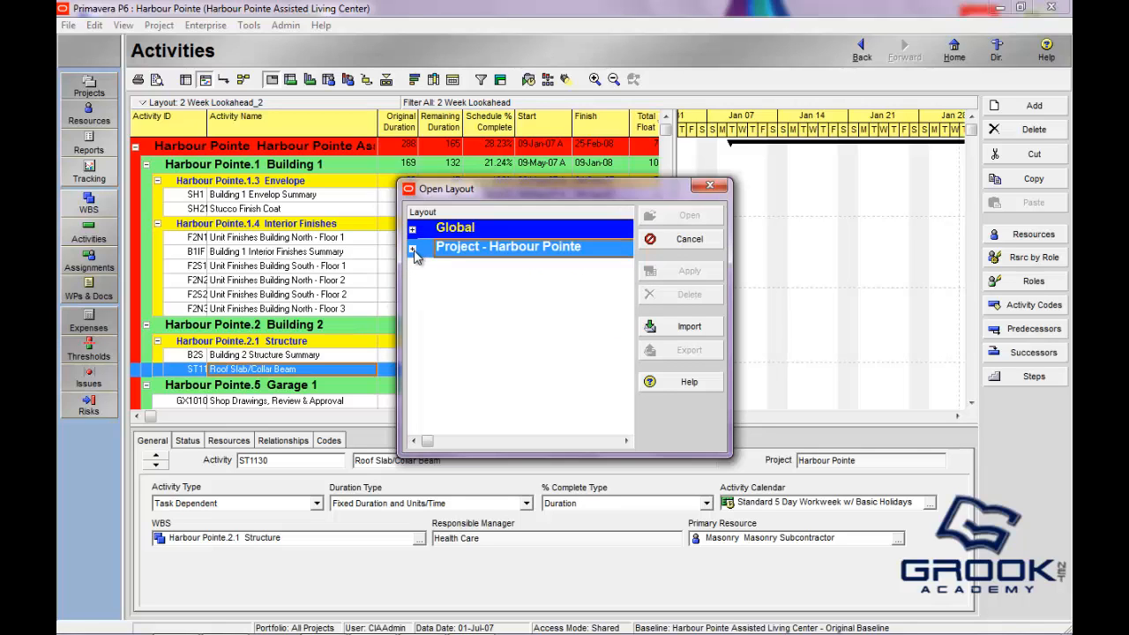
{"action": "left_click", "coordinate": [413, 251]}
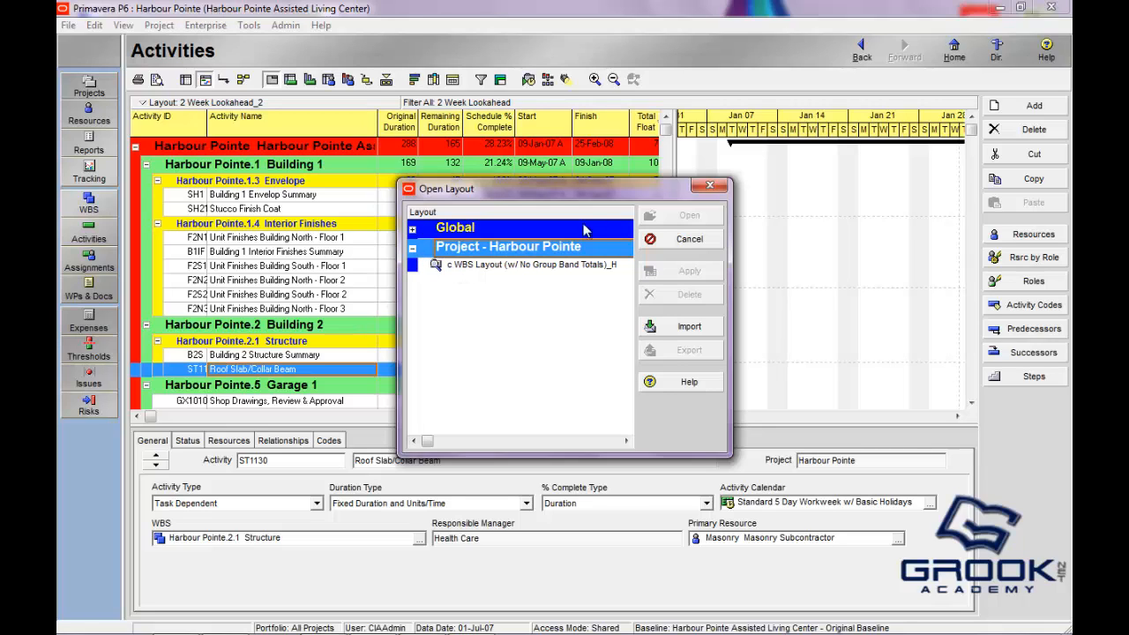
{"action": "left_click", "coordinate": [526, 265]}
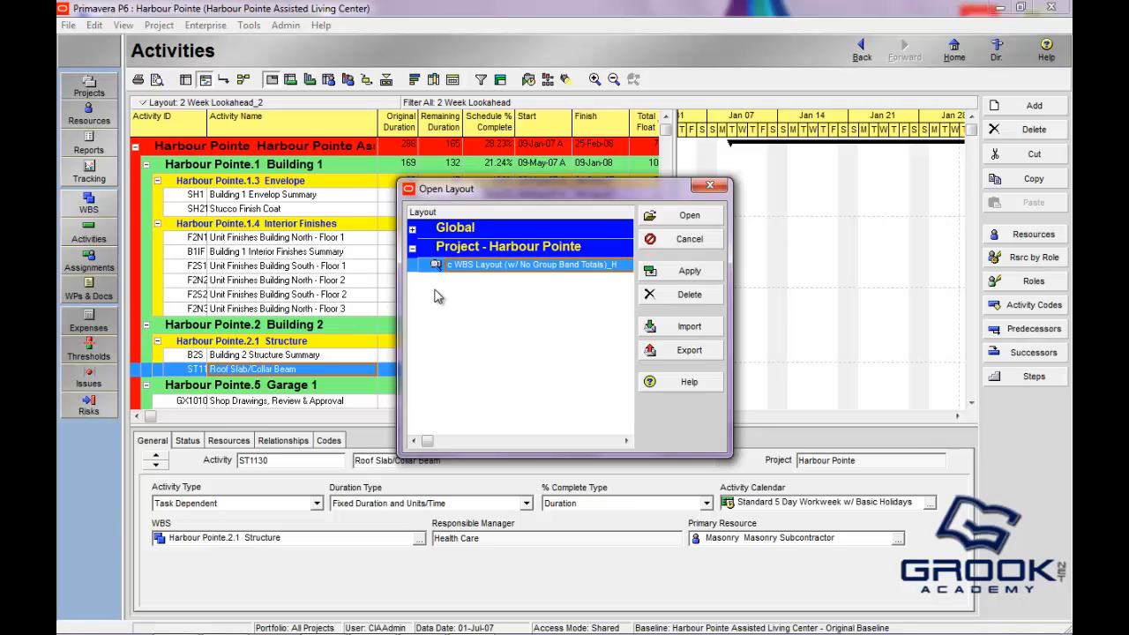
{"action": "left_click", "coordinate": [412, 249]}
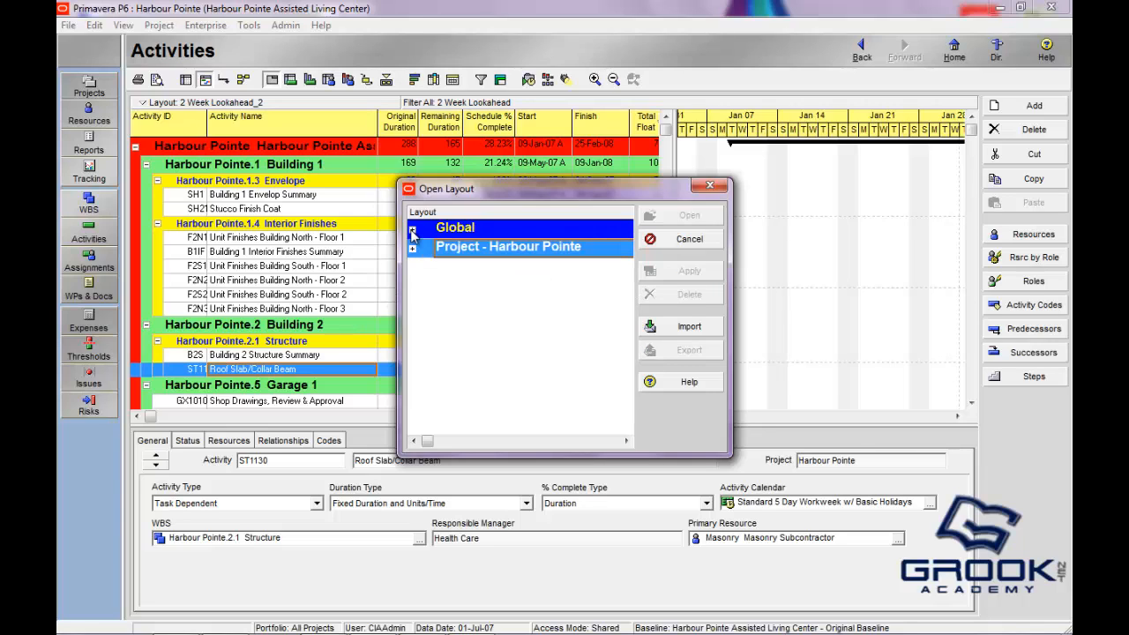
{"action": "left_click", "coordinate": [412, 231]}
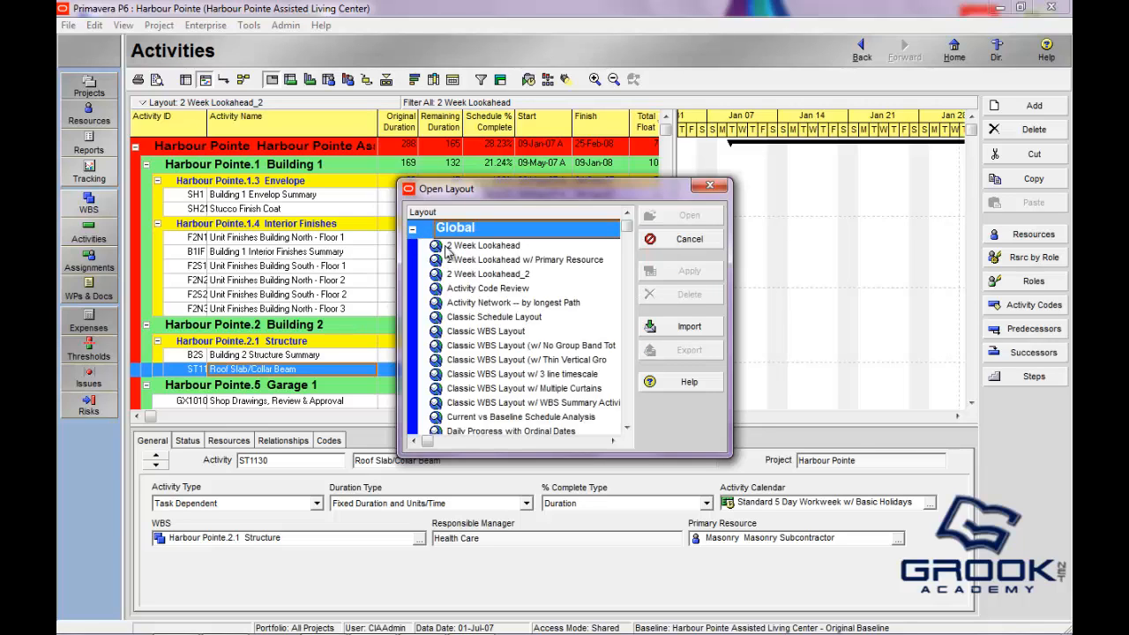
{"action": "scroll", "coordinate": [595, 280], "scroll_direction": "down", "scroll_amount": 10}
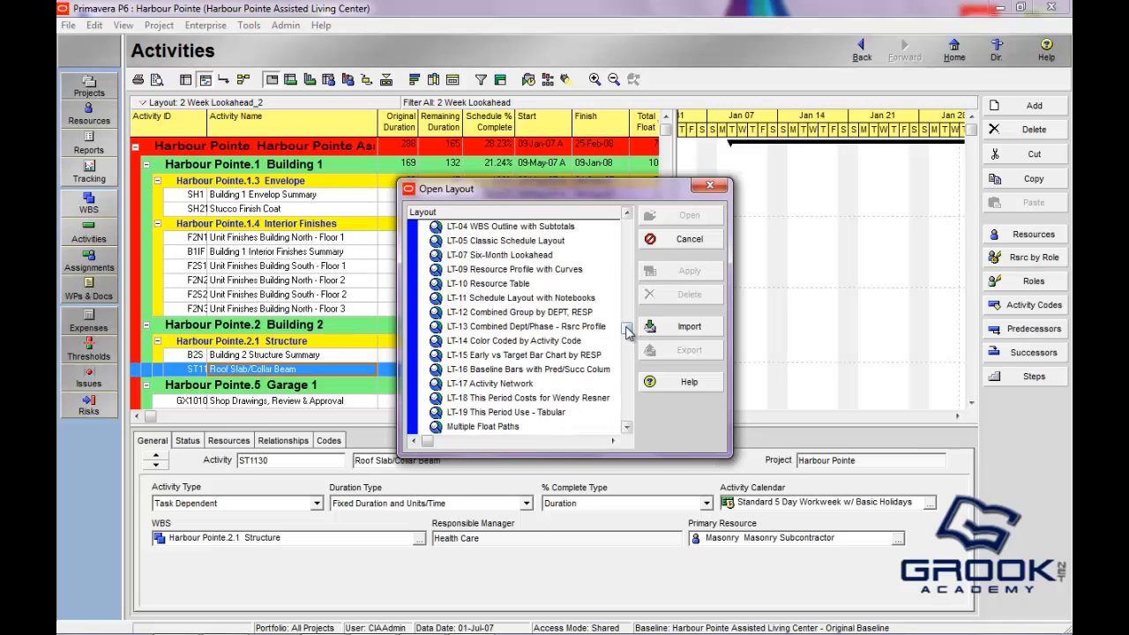
{"action": "scroll", "coordinate": [628, 336], "scroll_direction": "down", "scroll_amount": 7}
{"action": "scroll", "coordinate": [627, 267], "scroll_direction": "up", "scroll_amount": 12}
{"action": "scroll", "coordinate": [628, 267], "scroll_direction": "up", "scroll_amount": 10}
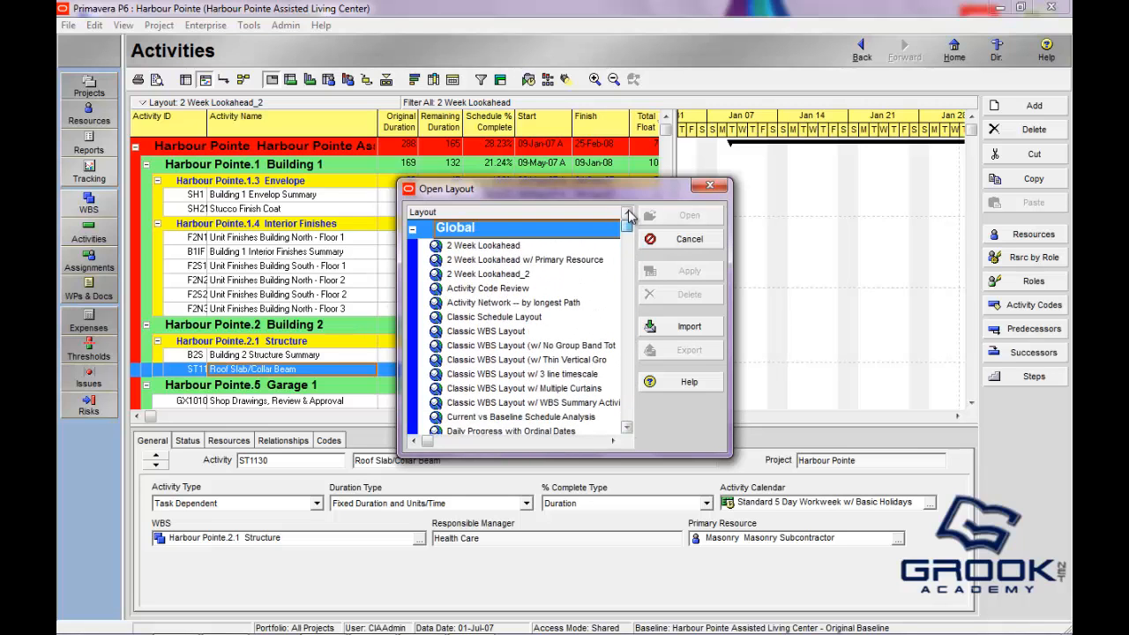
Apply the global 2 Week Lookahead layout to the activities without leaving the layout list.
{"action": "left_click", "coordinate": [474, 276]}
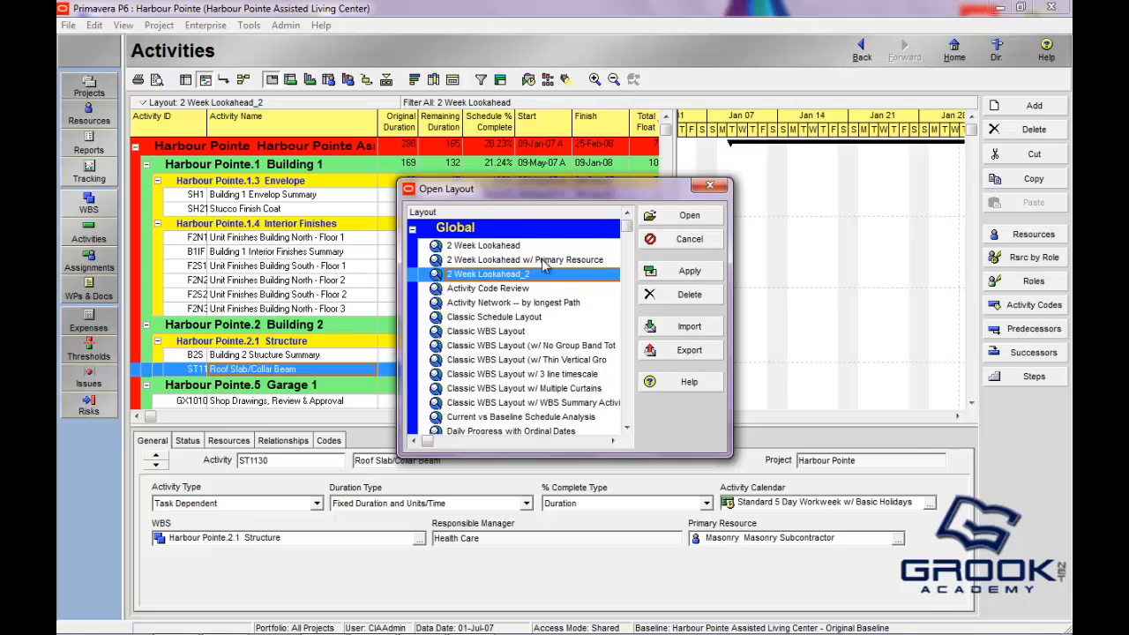
{"action": "left_click", "coordinate": [511, 247]}
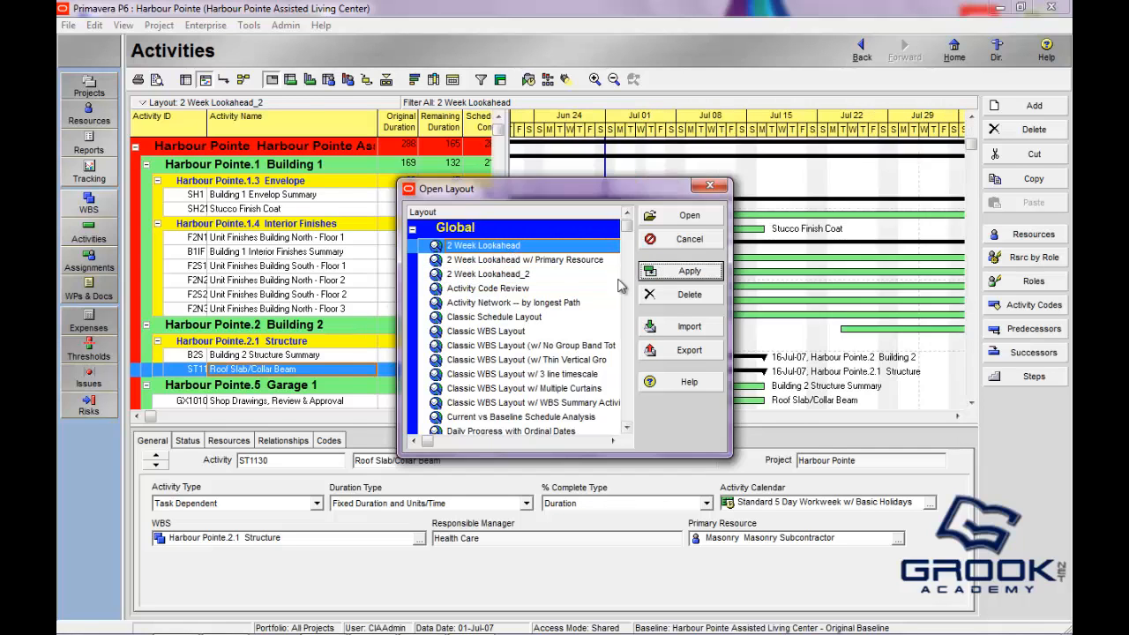
{"action": "left_click", "coordinate": [664, 273]}
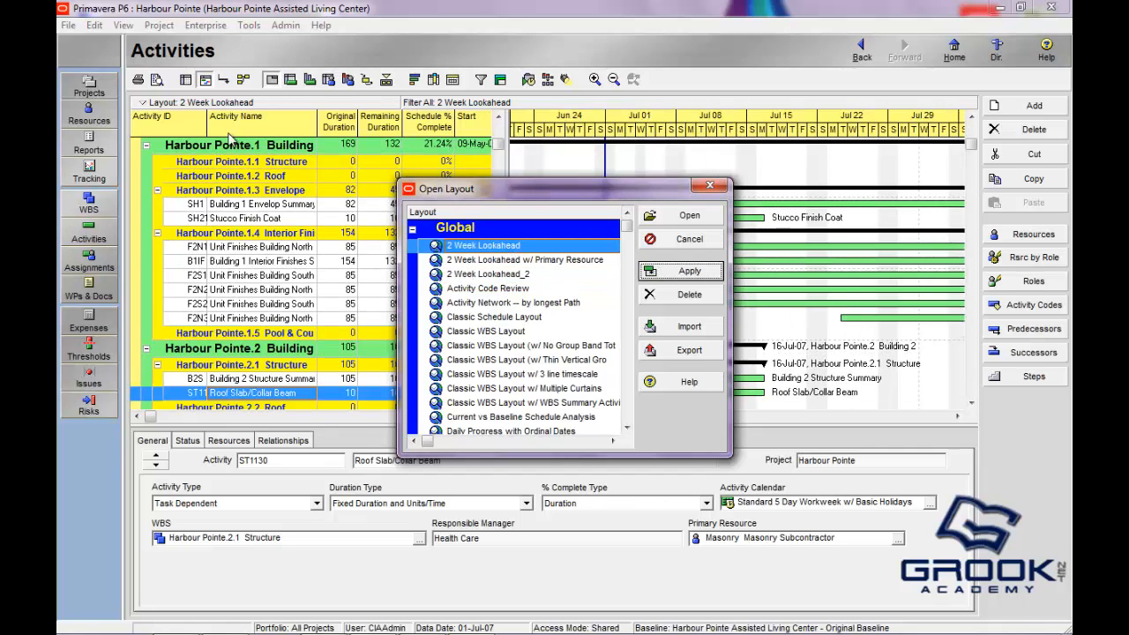
Open the 2 Week Lookahead_2 layout and widen the activity table to show the whole Total Float column.
{"action": "left_click", "coordinate": [499, 275]}
{"action": "left_click", "coordinate": [664, 272]}
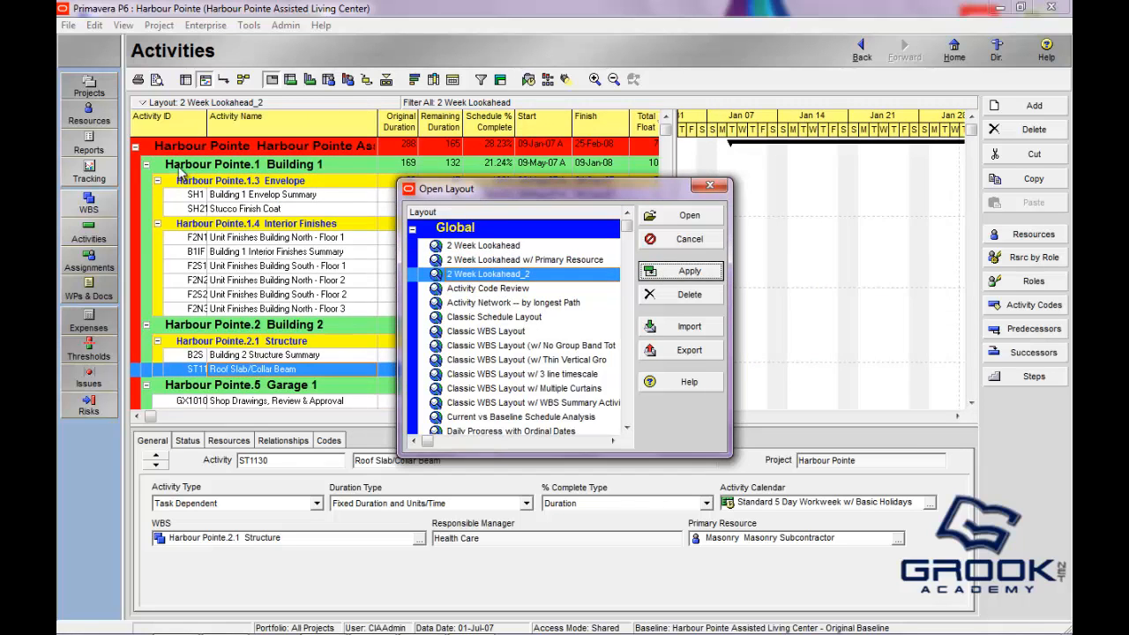
{"action": "left_click", "coordinate": [711, 216]}
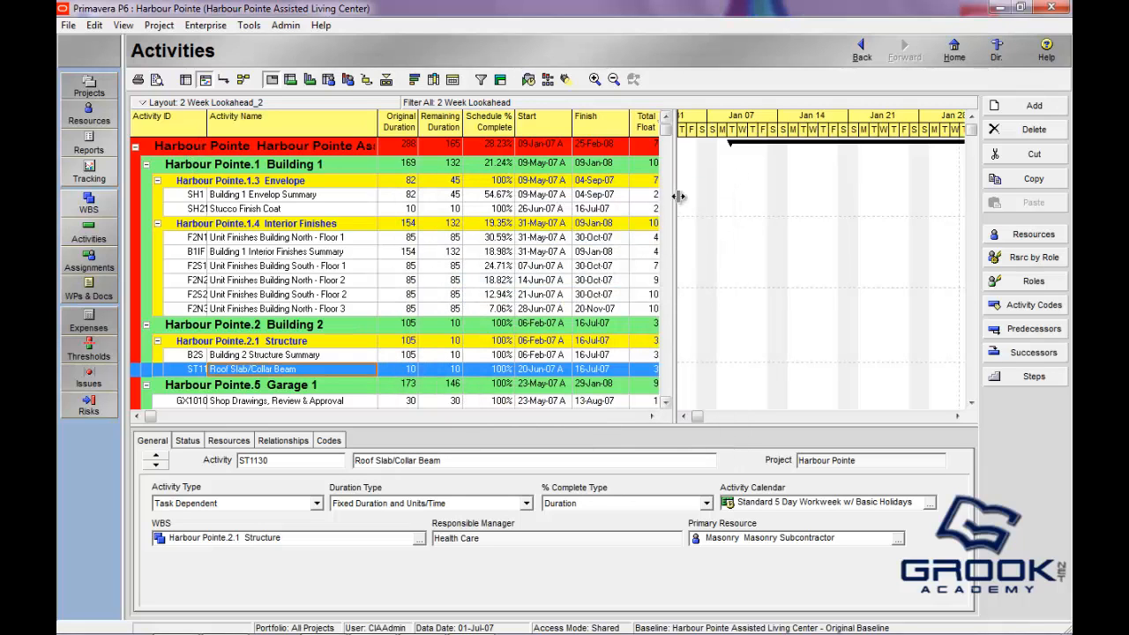
{"action": "left_click_drag", "start_coordinate": [672, 201], "coordinate": [715, 208]}
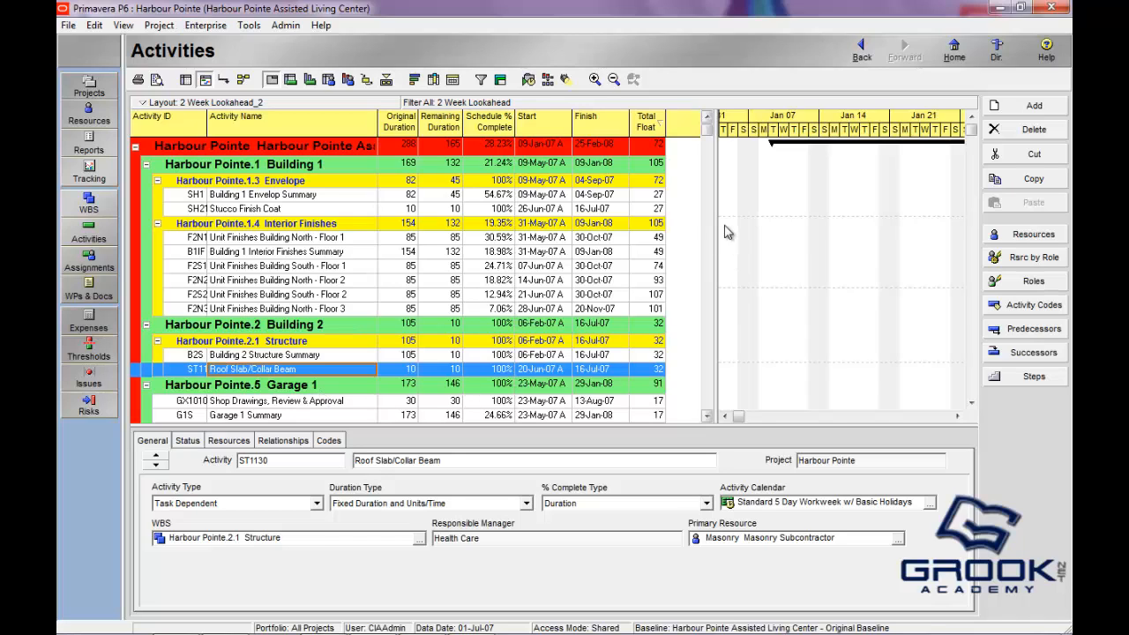
{"action": "left_click_drag", "start_coordinate": [711, 254], "coordinate": [687, 262]}
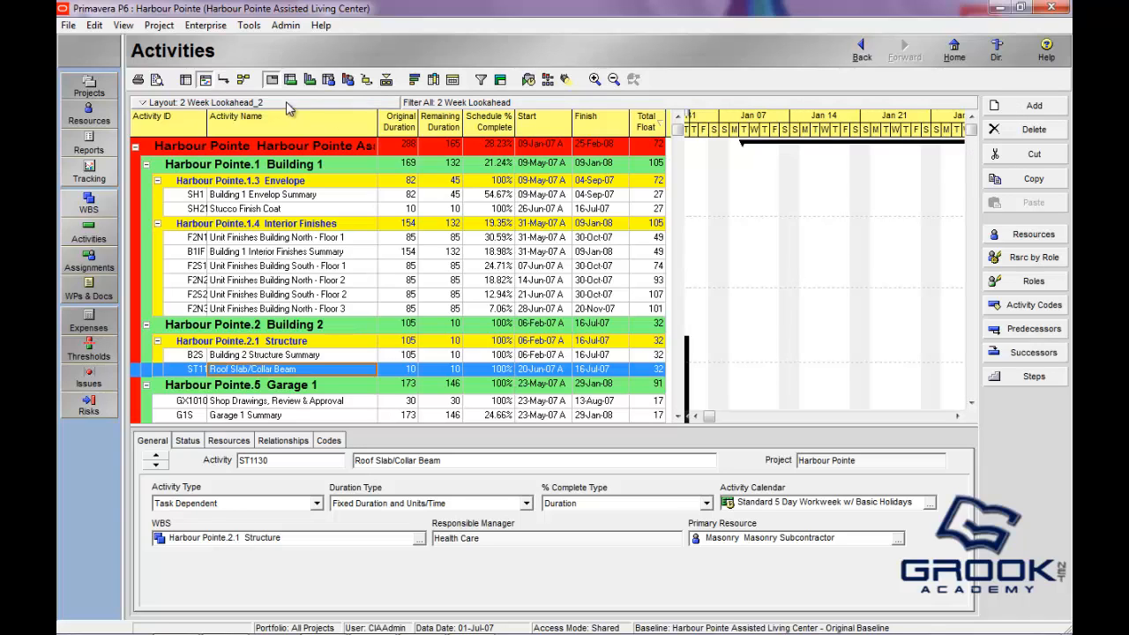
Close the Harbour Pointe project.
{"action": "left_click", "coordinate": [68, 25]}
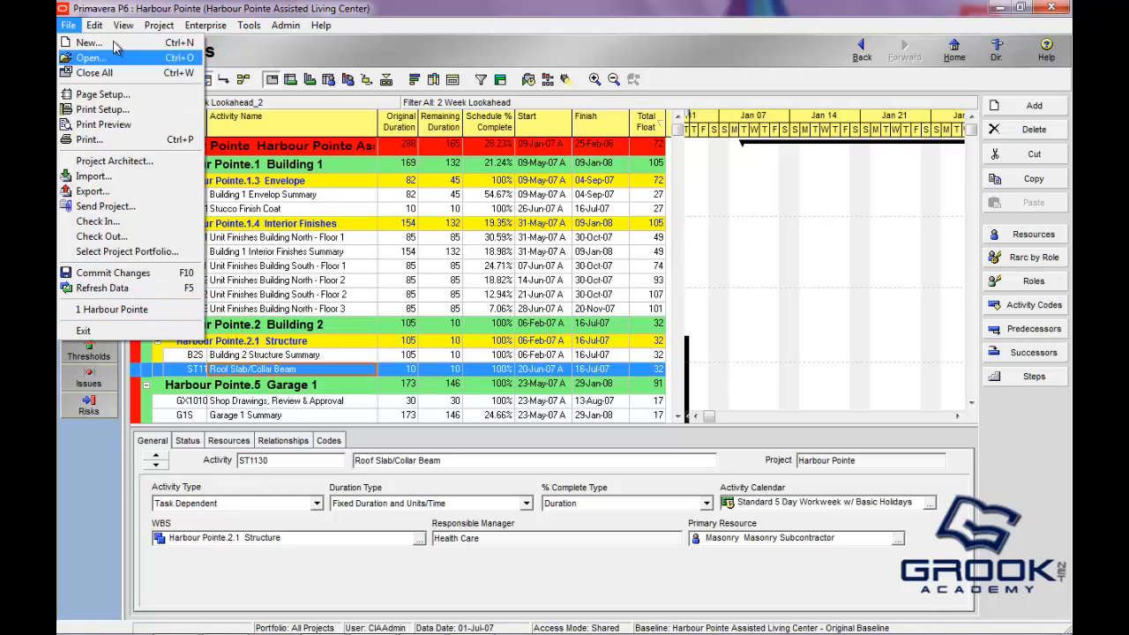
{"action": "left_click", "coordinate": [119, 72]}
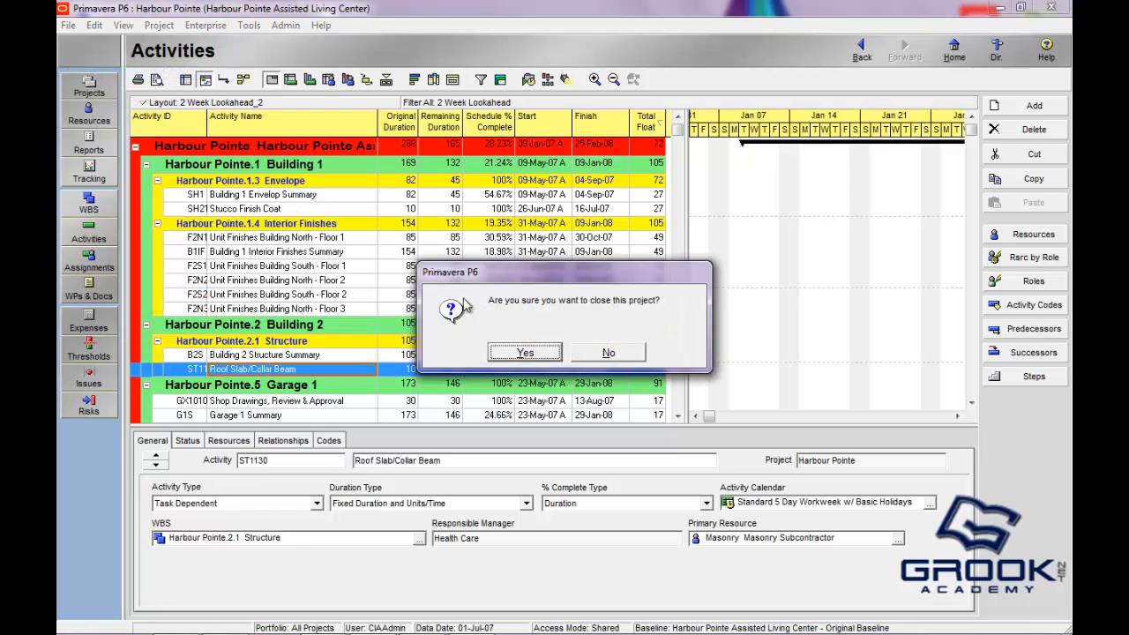
{"action": "left_click", "coordinate": [515, 355]}
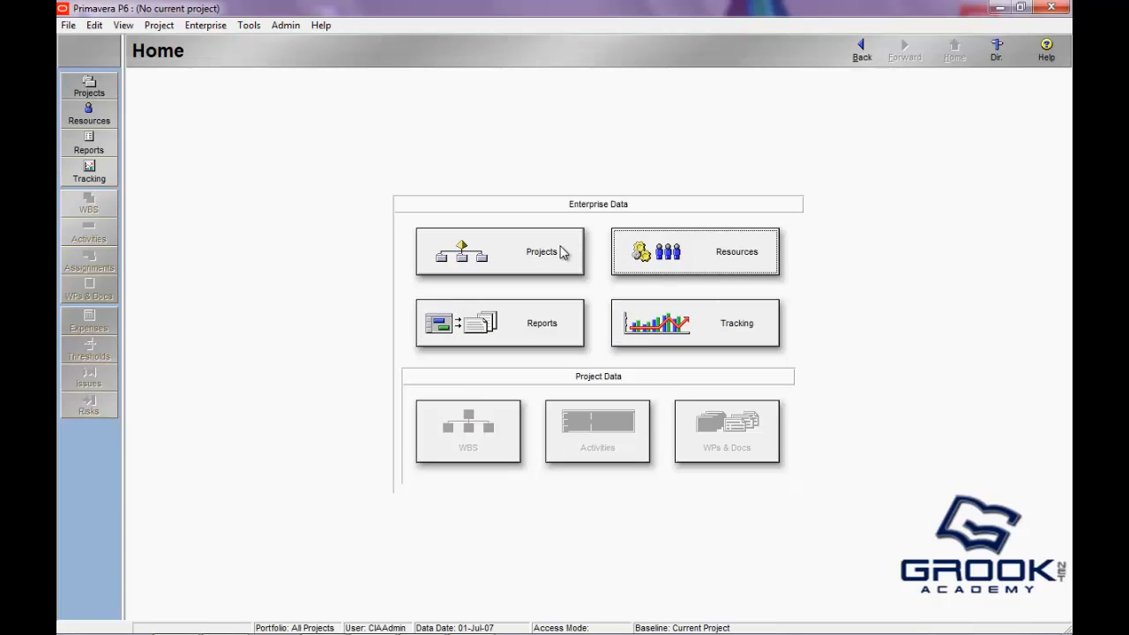
Start a new project from the Projects view and place it under the Industrial EPS level.
{"action": "left_click", "coordinate": [494, 269]}
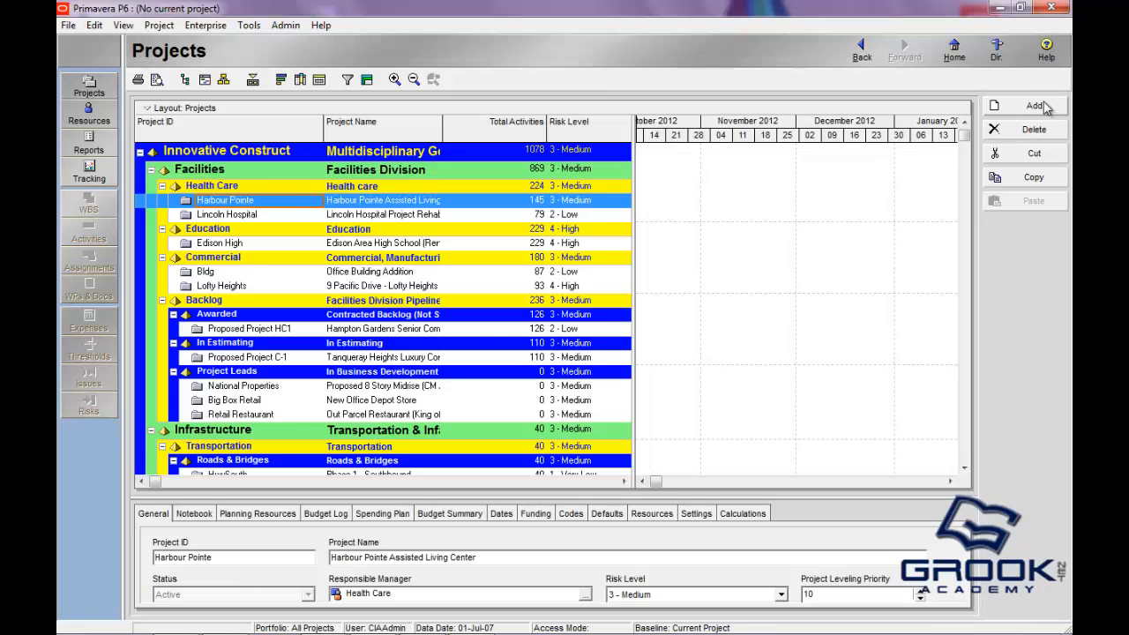
{"action": "left_click", "coordinate": [1036, 106]}
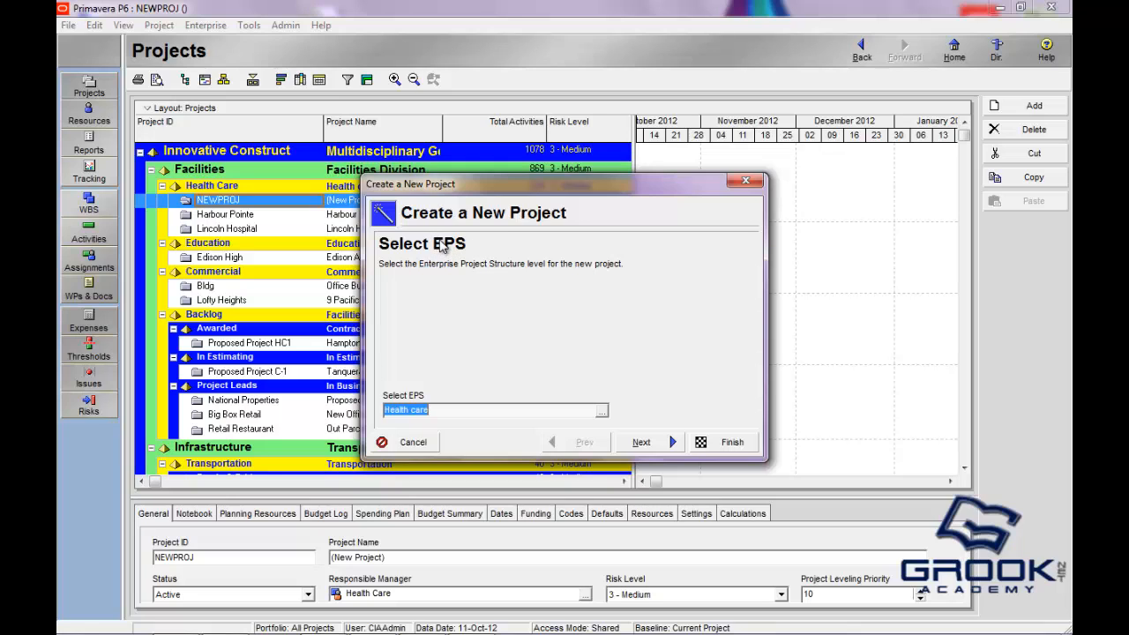
{"action": "left_click", "coordinate": [657, 443]}
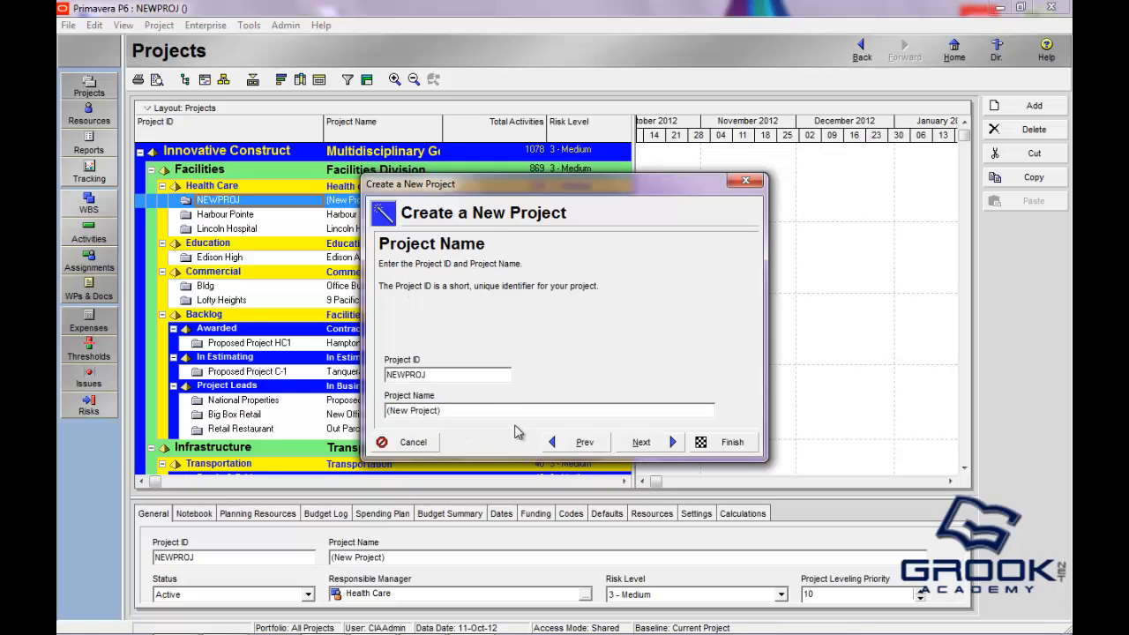
{"action": "left_click", "coordinate": [582, 442]}
{"action": "left_click", "coordinate": [602, 411]}
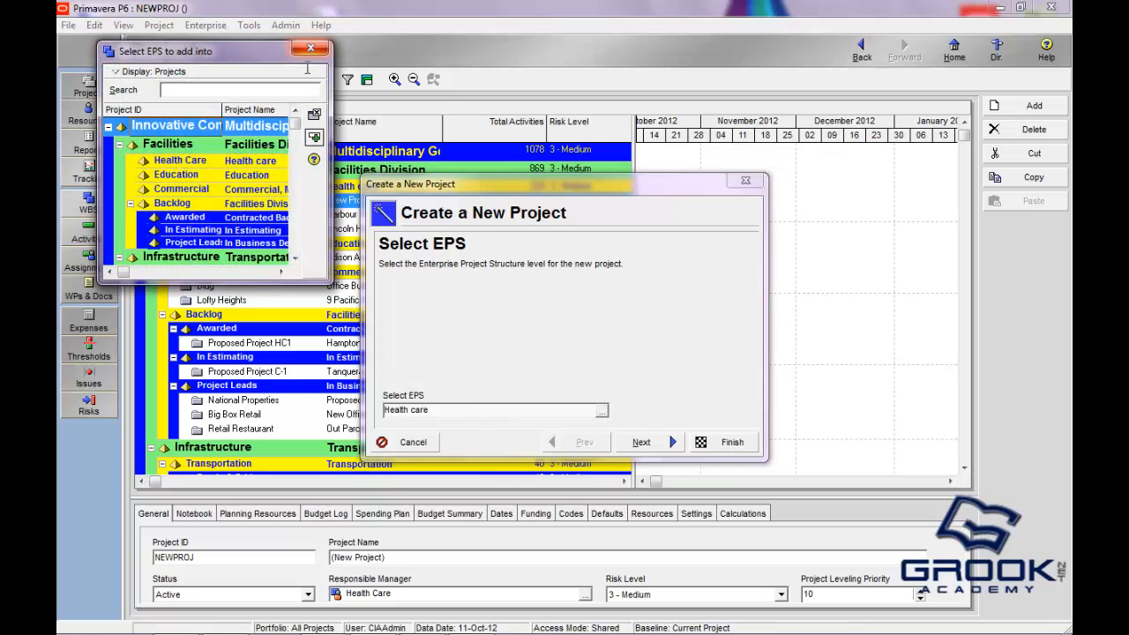
{"action": "left_click_drag", "start_coordinate": [299, 128], "coordinate": [287, 205]}
{"action": "left_click", "coordinate": [199, 165]}
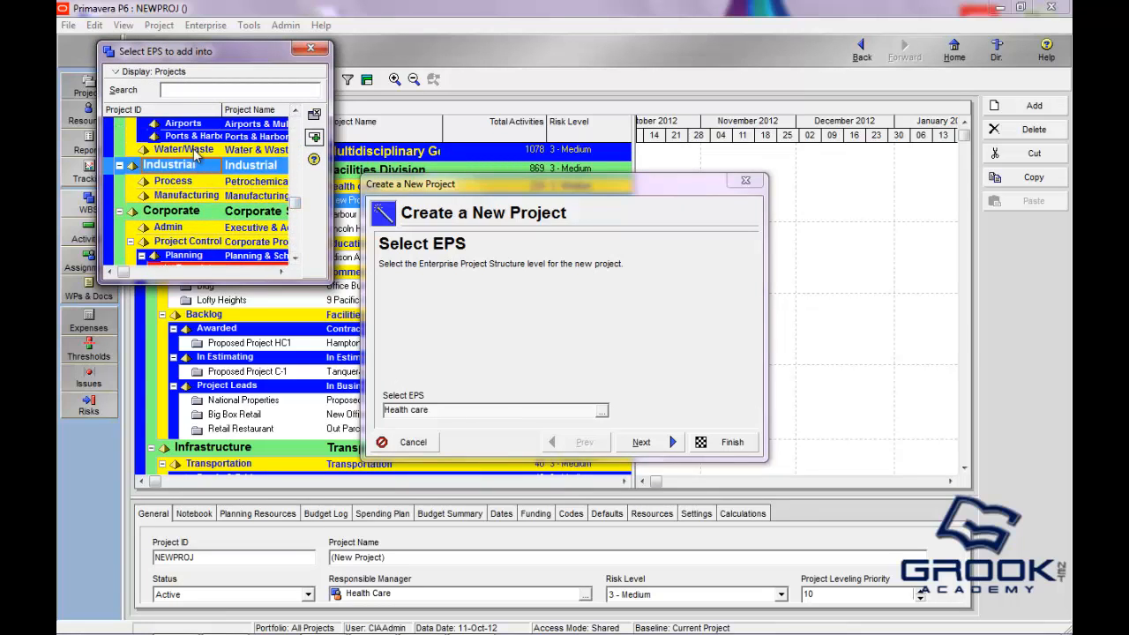
{"action": "left_click", "coordinate": [313, 139]}
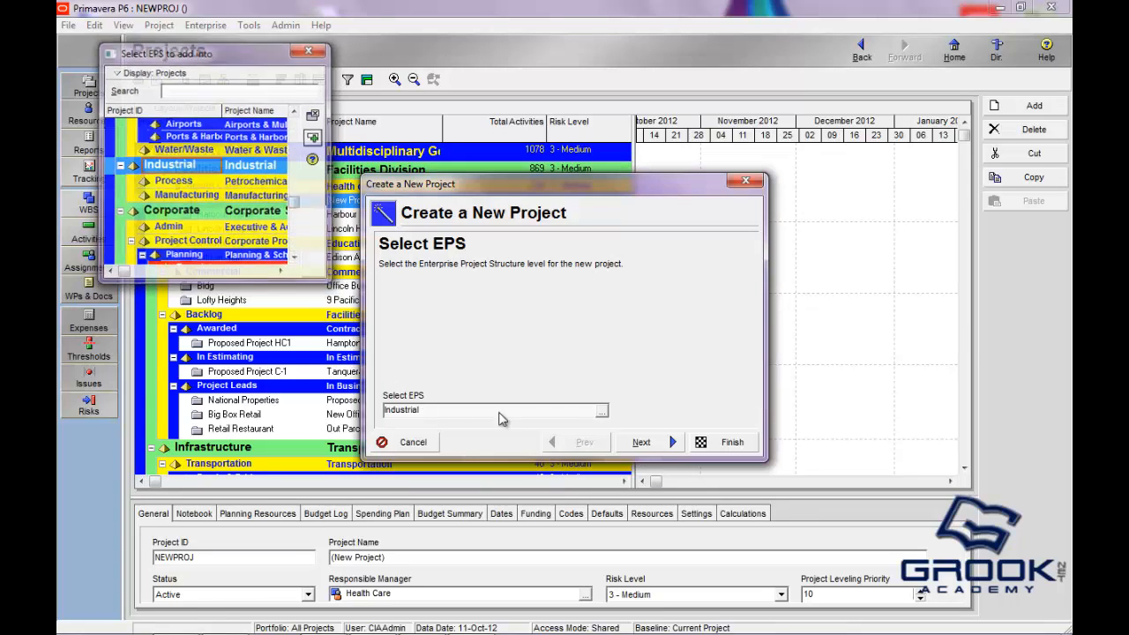
{"action": "left_click", "coordinate": [641, 442]}
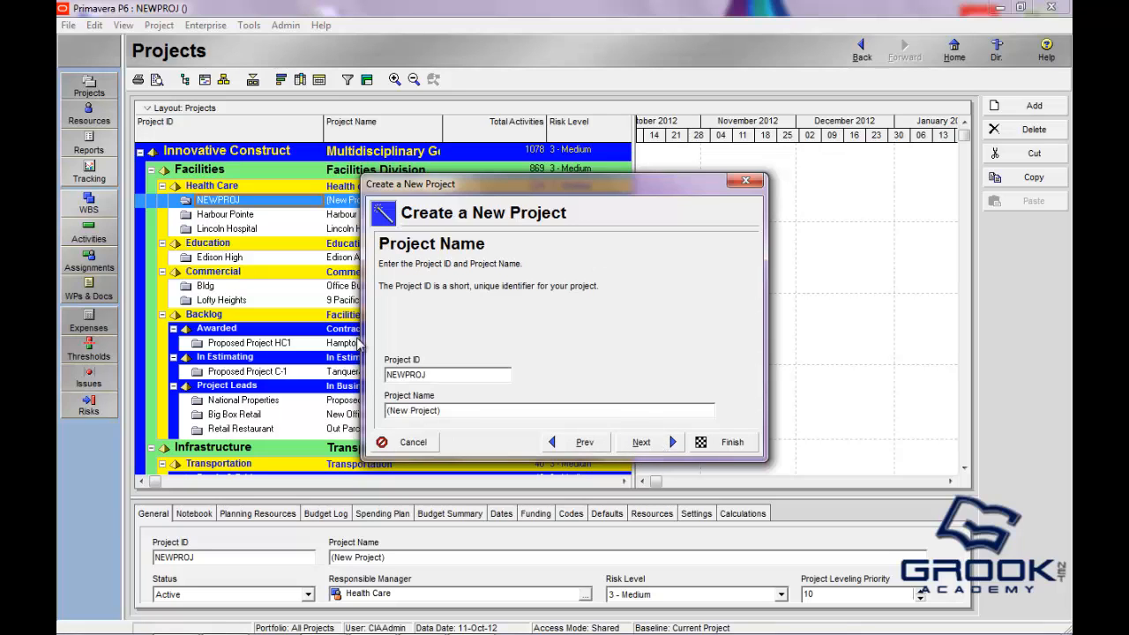
Set the new project's ID to NewProj2 and its name to New_Project_Number_2.
{"action": "left_click_drag", "start_coordinate": [453, 372], "coordinate": [365, 381]}
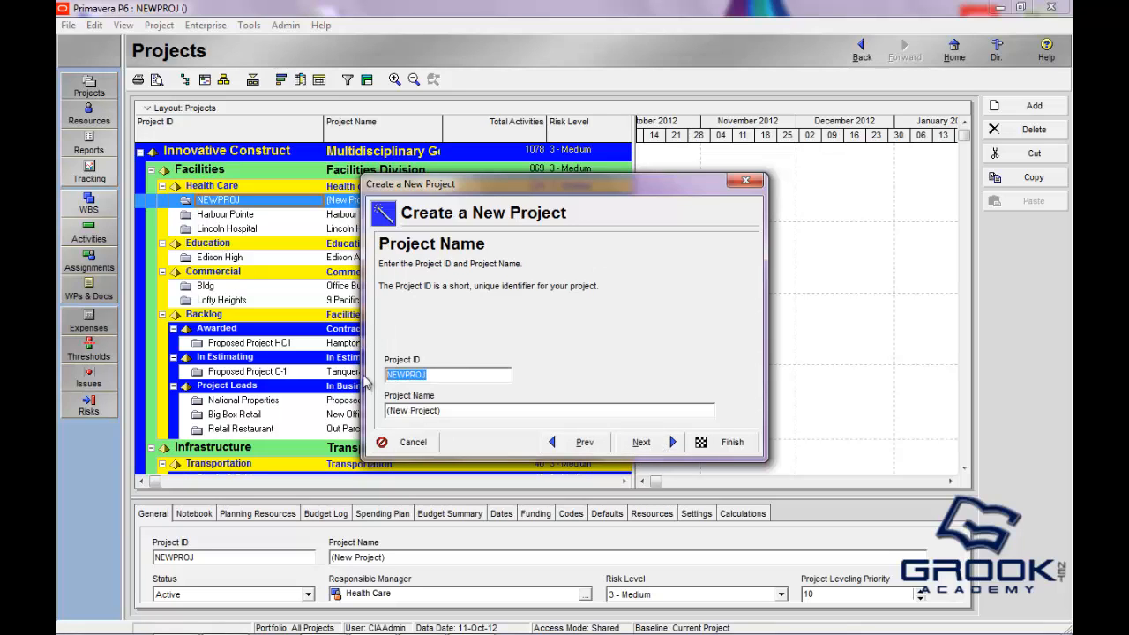
{"action": "type", "text": "NewProj2"}
{"action": "left_click", "coordinate": [432, 417]}
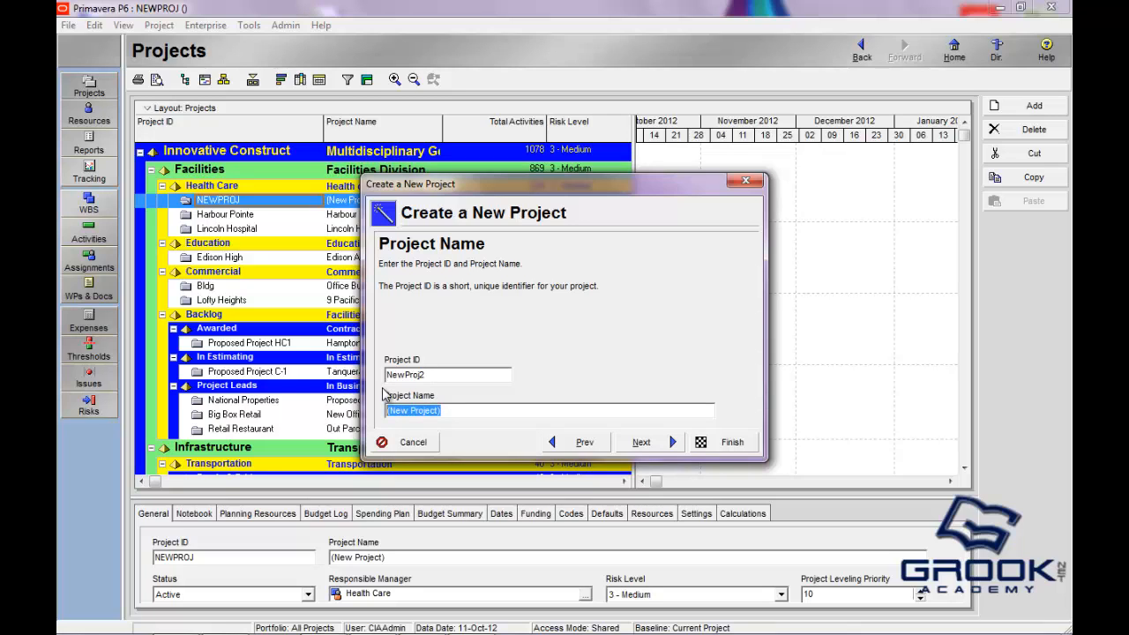
{"action": "type", "text": "Number_2"}
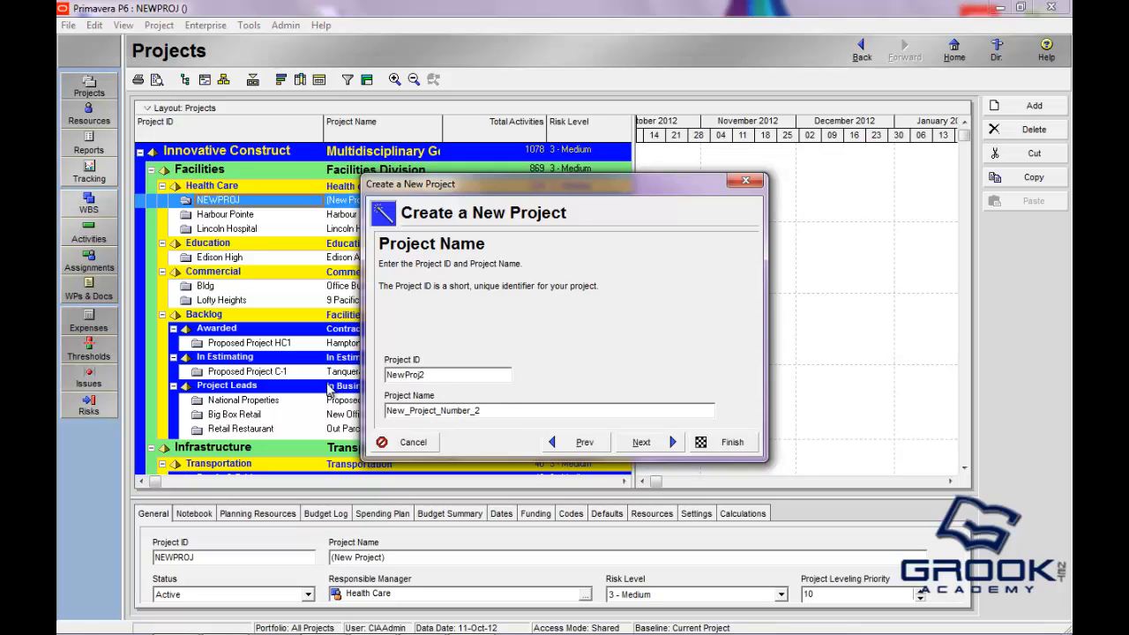
{"action": "left_click", "coordinate": [641, 443]}
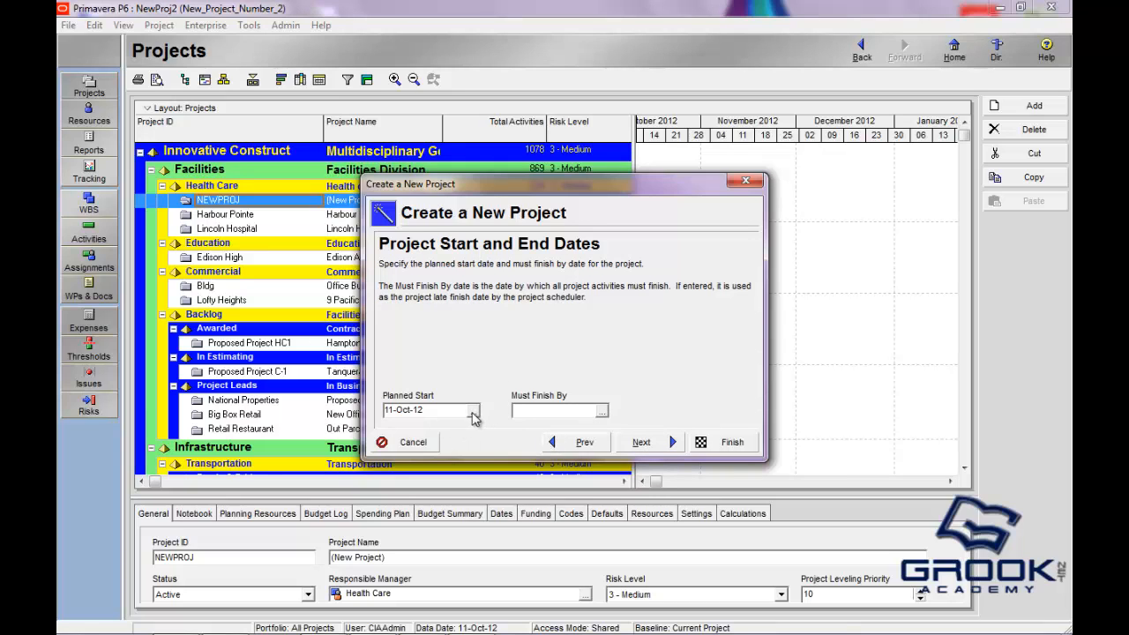
Accept the default planned start date and assign Infrastructure as the new project's responsible manager.
{"action": "left_click", "coordinate": [639, 446]}
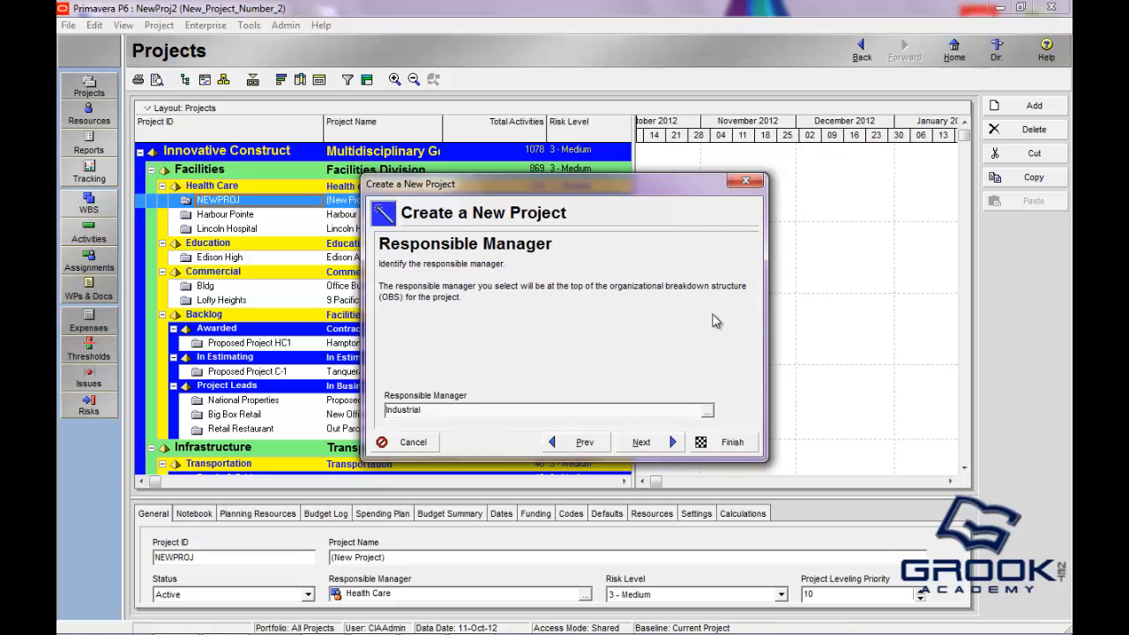
{"action": "left_click", "coordinate": [707, 413]}
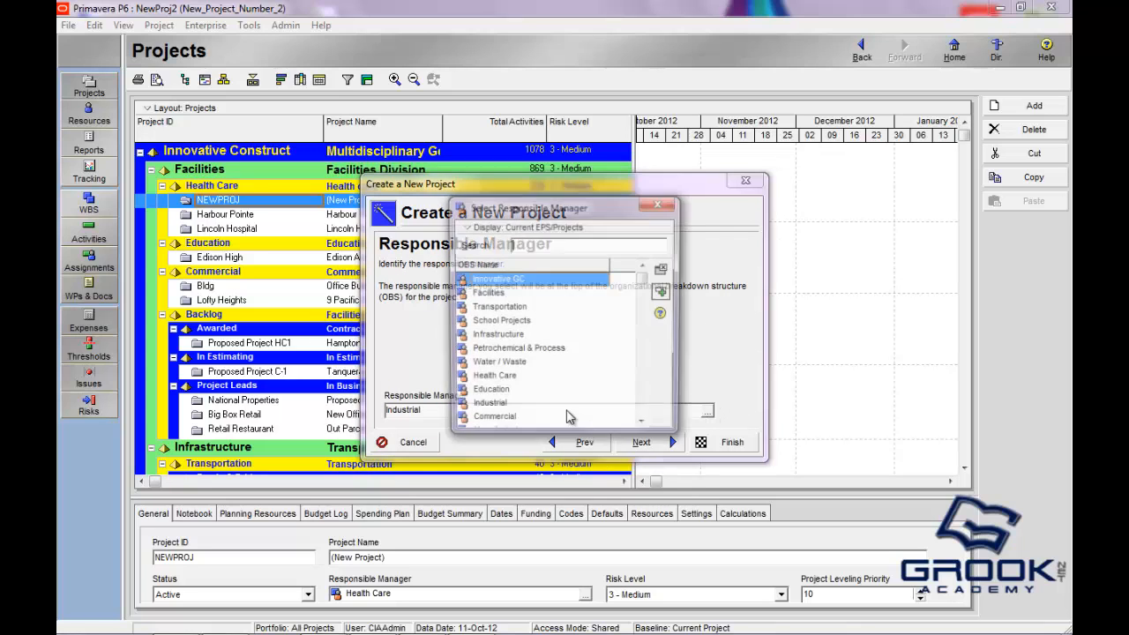
{"action": "left_click", "coordinate": [506, 295]}
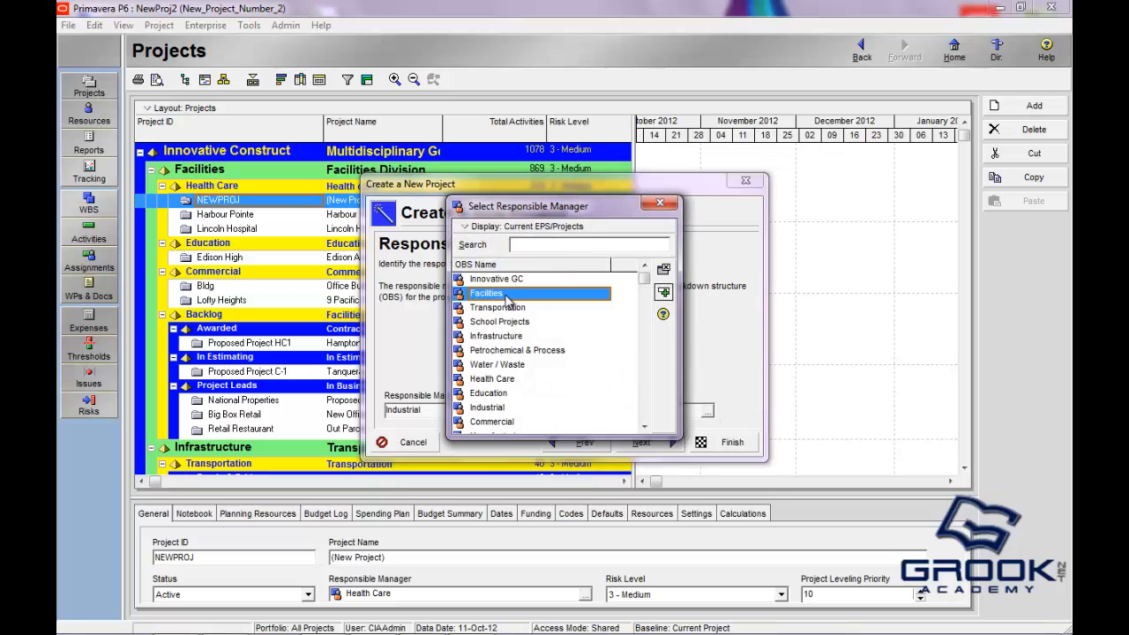
{"action": "left_click", "coordinate": [495, 309]}
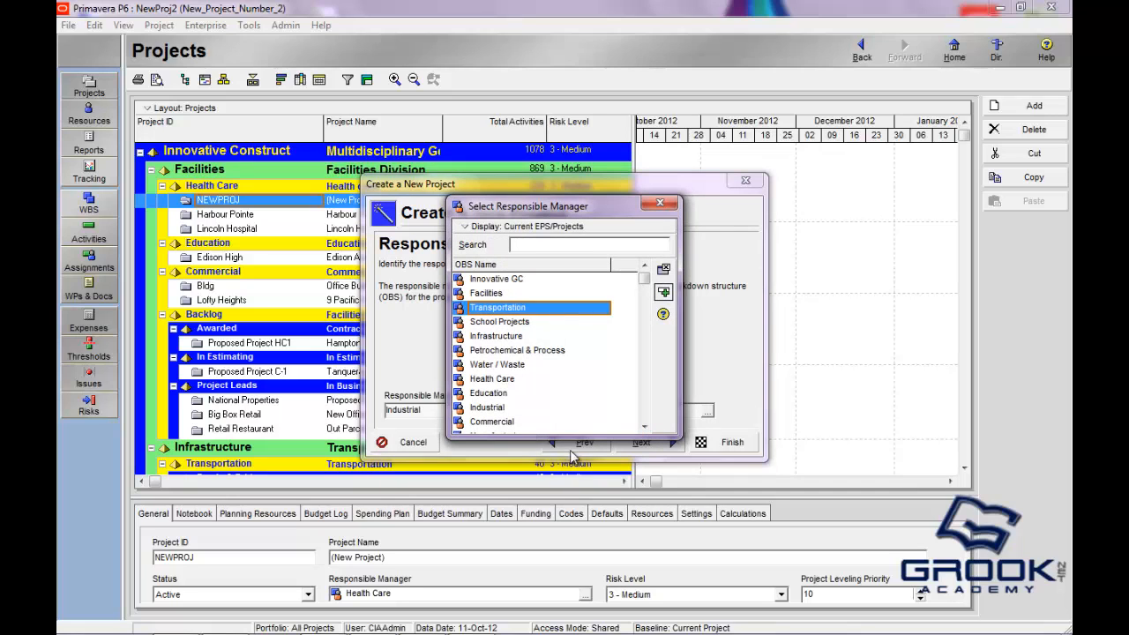
{"action": "left_click", "coordinate": [511, 338]}
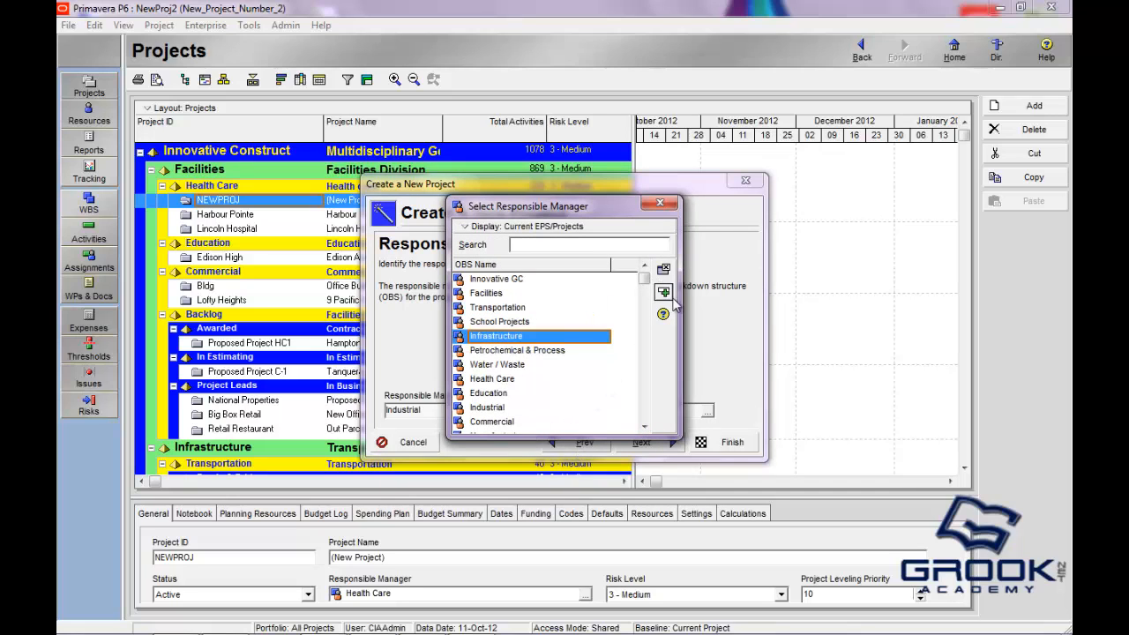
{"action": "left_click", "coordinate": [663, 269]}
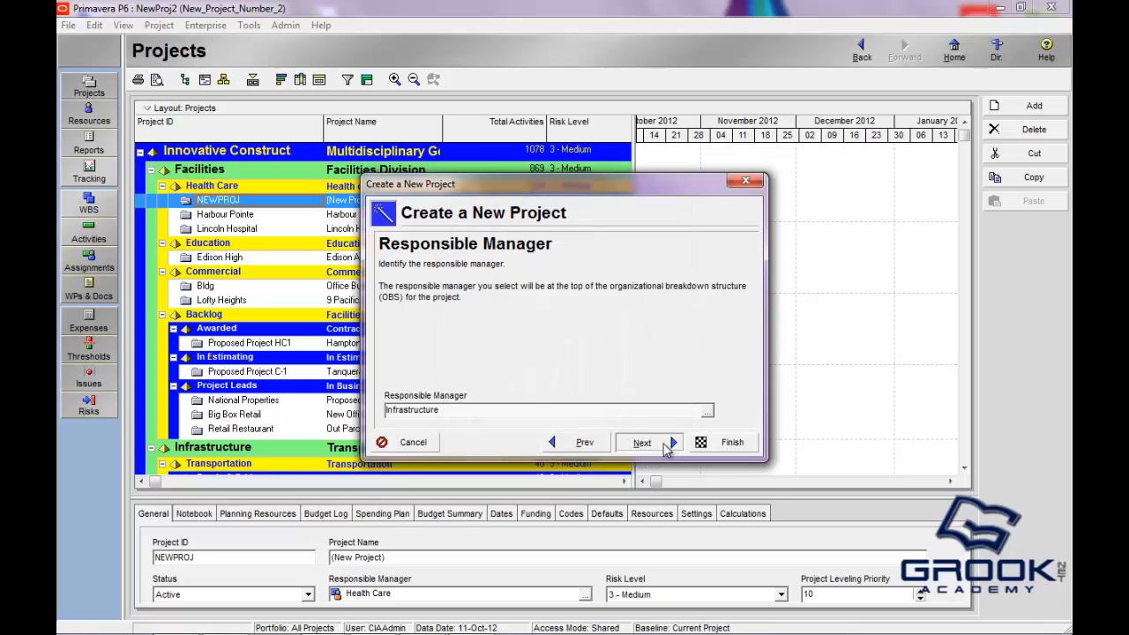
Keep the assigned responsible manager and accept Price / Unit as the default rate type for new assignments.
{"action": "left_click", "coordinate": [641, 442]}
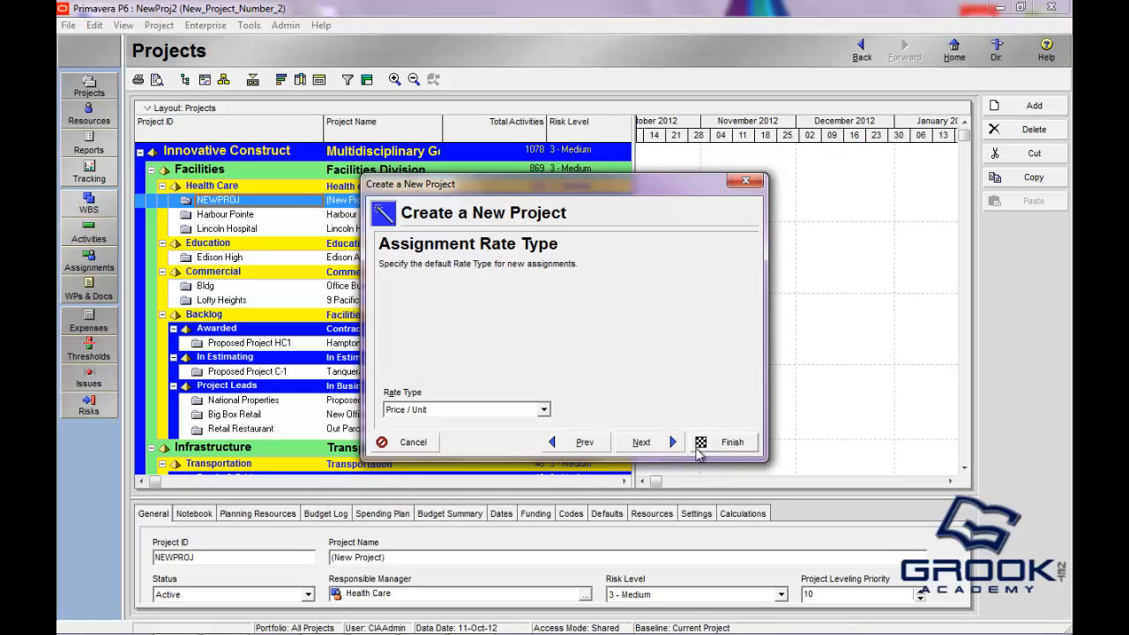
{"action": "left_click", "coordinate": [641, 442]}
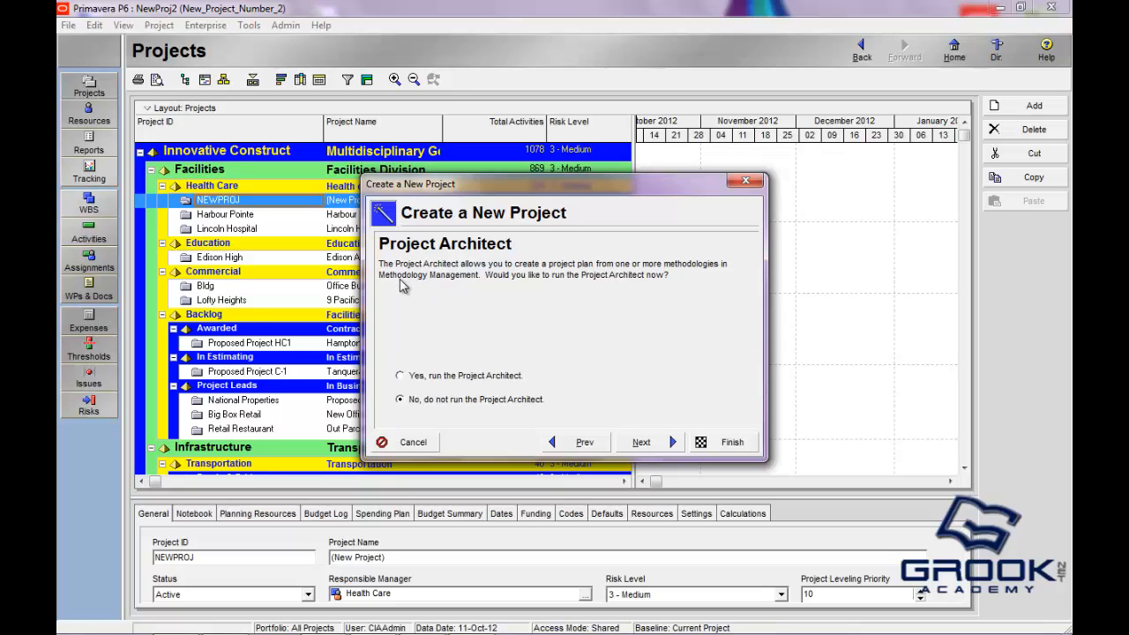
Try running the Project Architect with the ORAMMDB database alias up to the methodology choice, and back out to the project wizard.
{"action": "left_click", "coordinate": [397, 376]}
{"action": "left_click", "coordinate": [670, 441]}
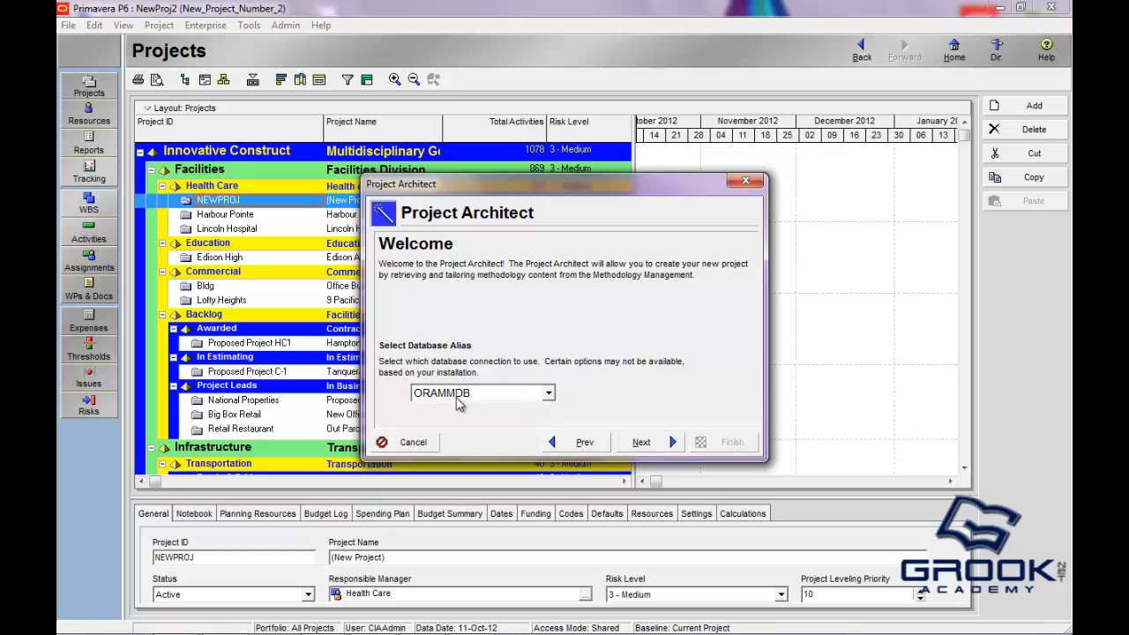
{"action": "left_click", "coordinate": [549, 395]}
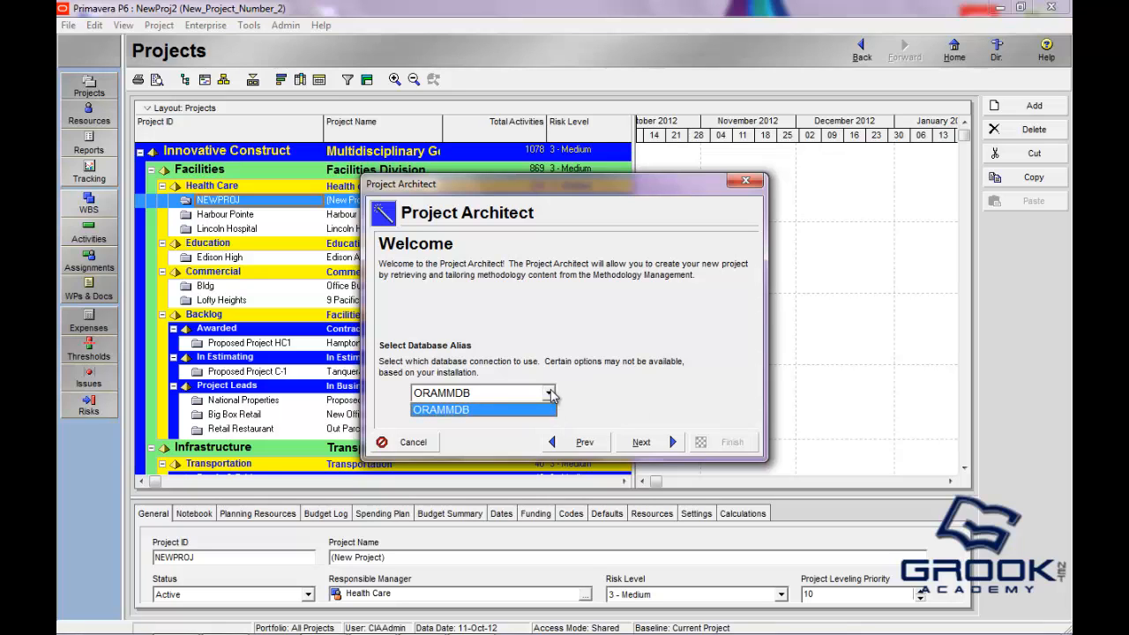
{"action": "left_click", "coordinate": [556, 396]}
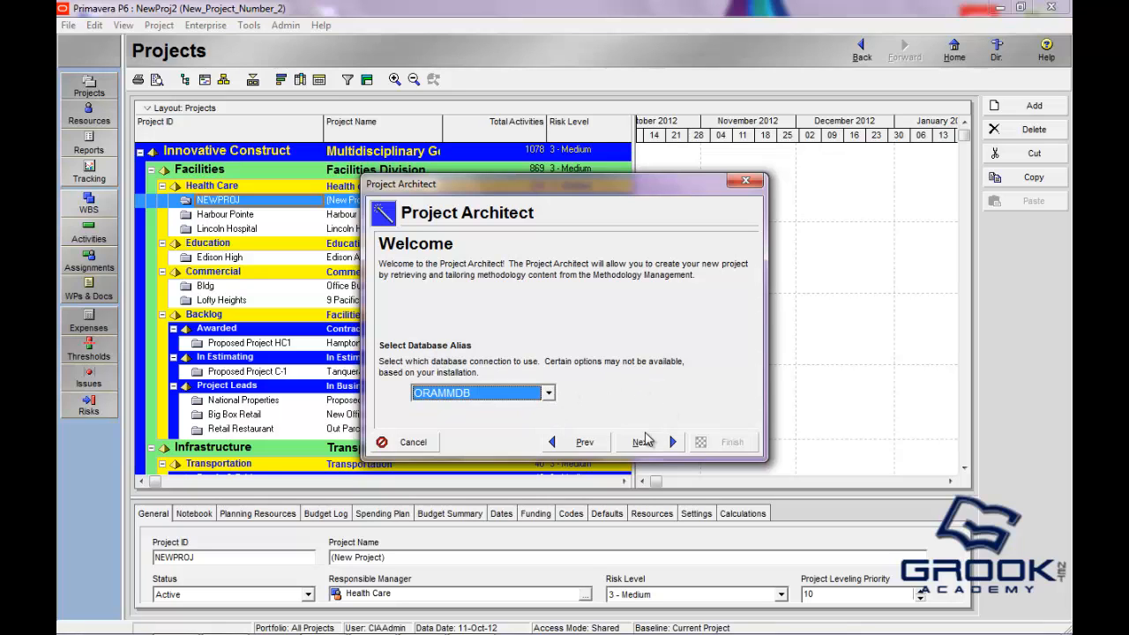
{"action": "left_click", "coordinate": [643, 441]}
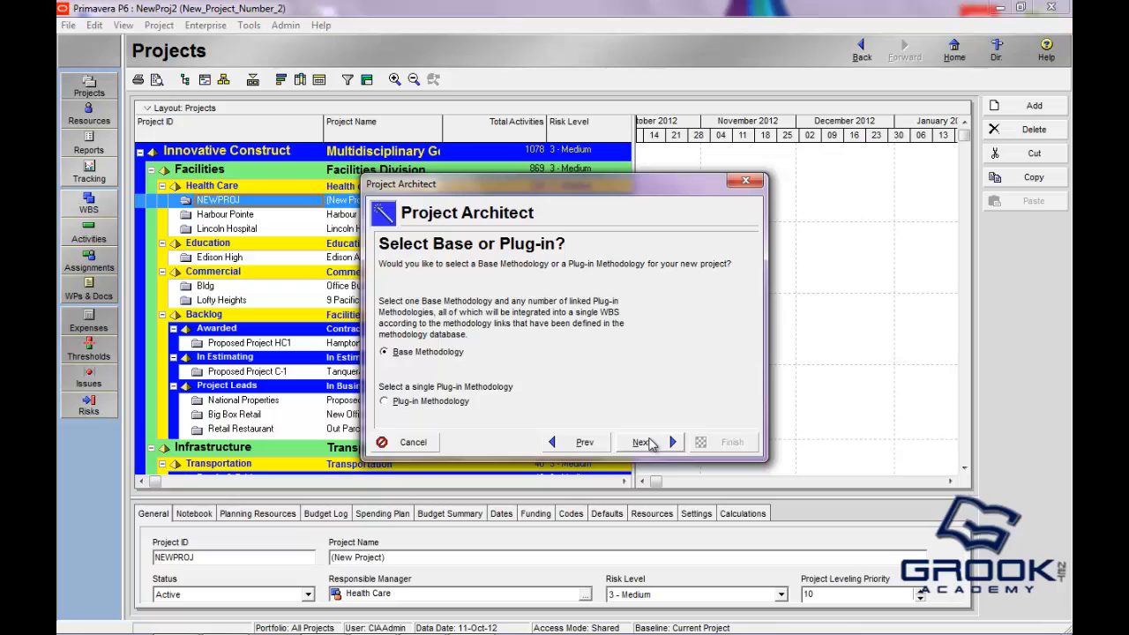
{"action": "left_click", "coordinate": [580, 444]}
{"action": "left_click", "coordinate": [580, 443]}
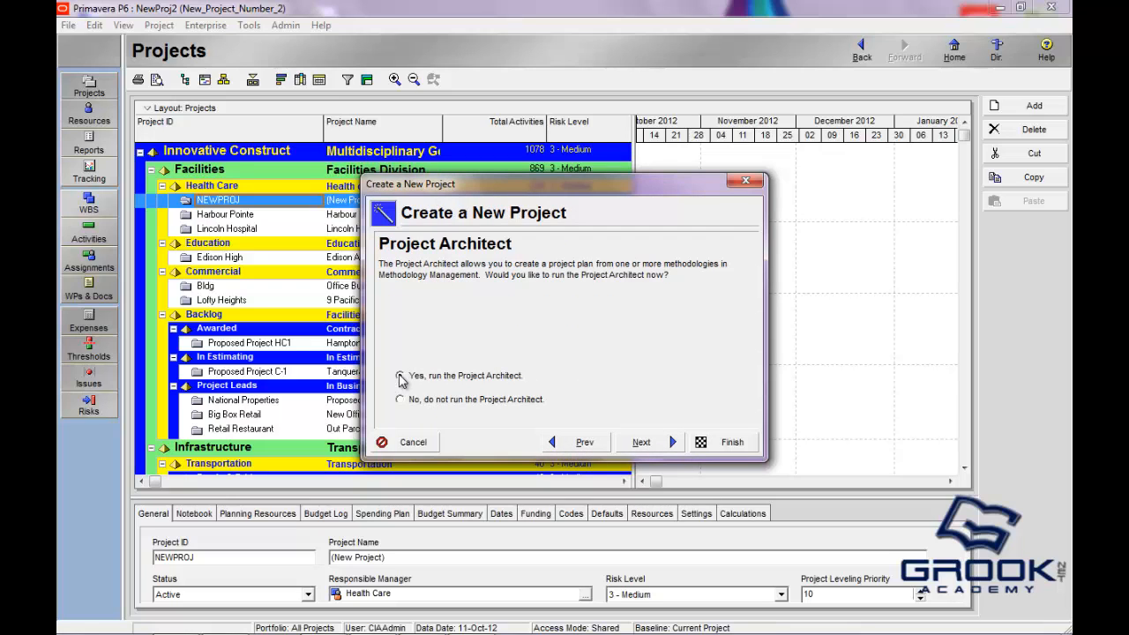
Choose not to run the Project Architect and finish creating the new project.
{"action": "left_click", "coordinate": [400, 401]}
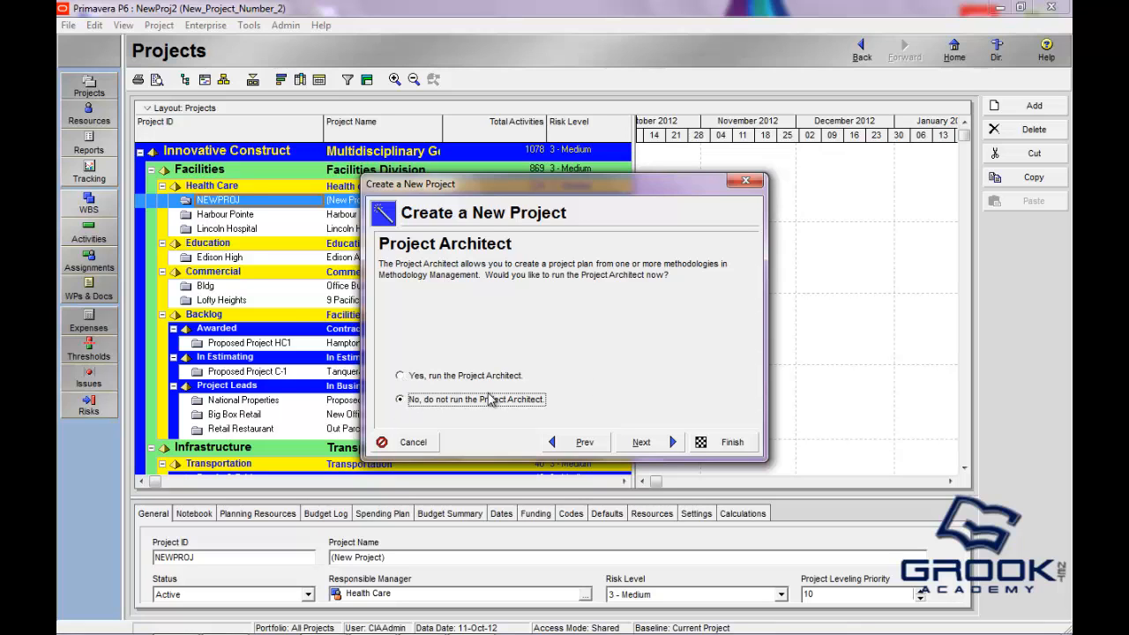
{"action": "left_click", "coordinate": [638, 444]}
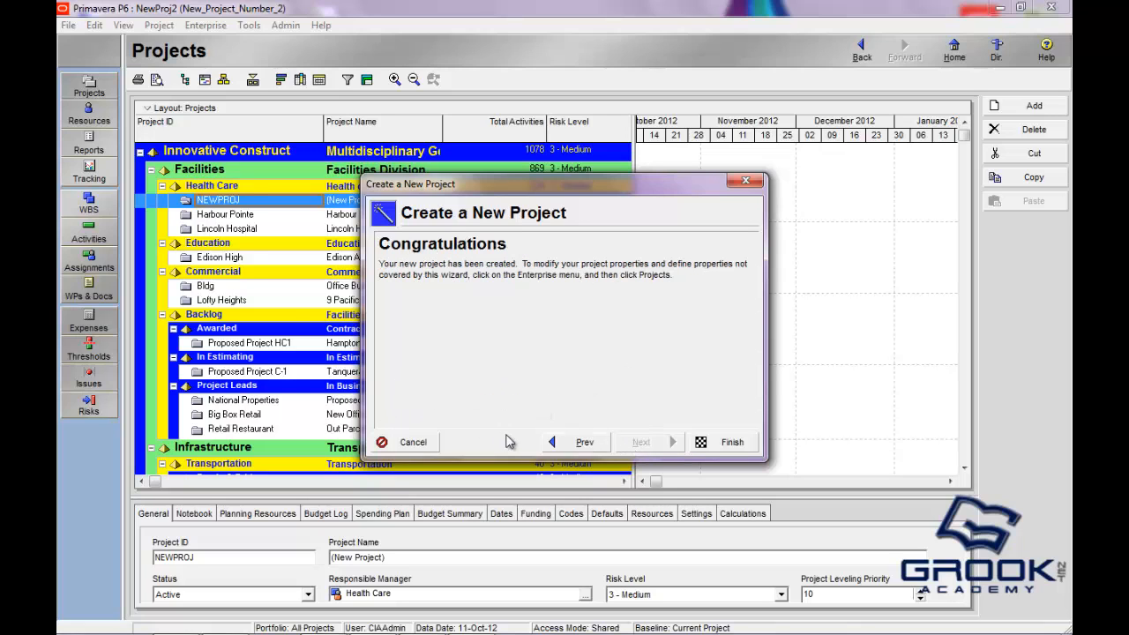
{"action": "left_click", "coordinate": [732, 443]}
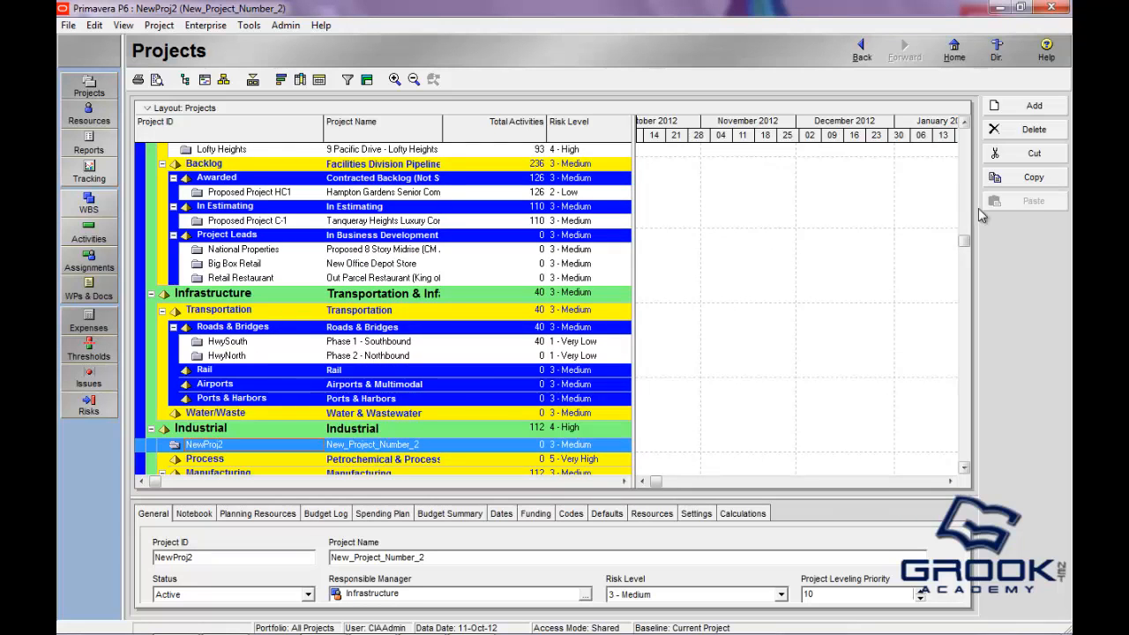
Open the NewProj2 project listed under the Industrial EPS level.
{"action": "left_click_drag", "start_coordinate": [963, 241], "coordinate": [942, 361]}
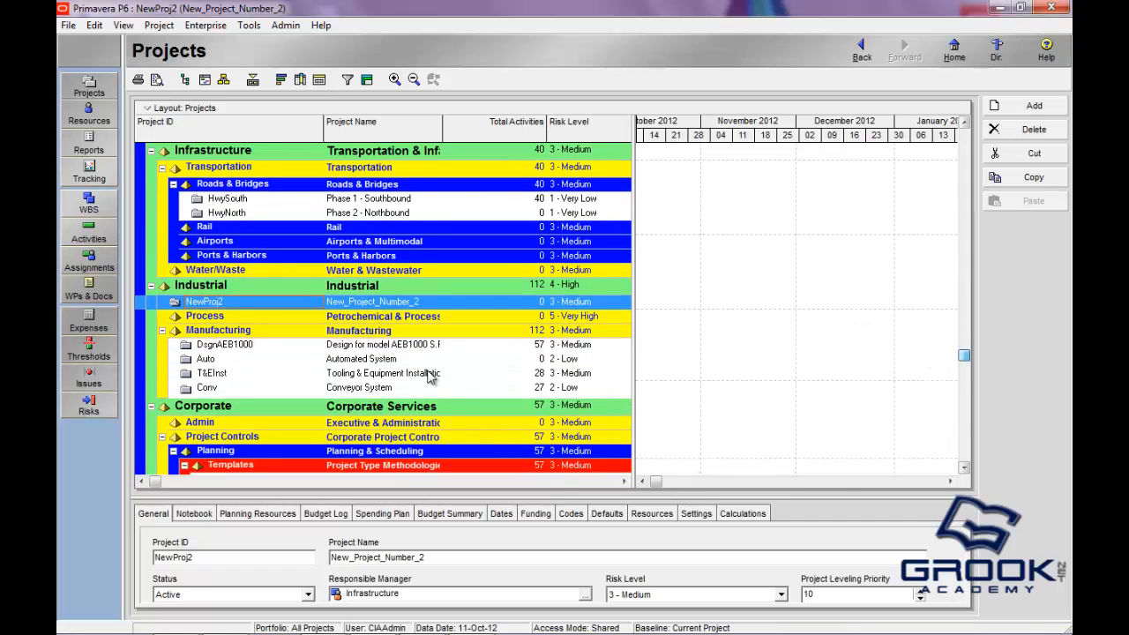
{"action": "right_click", "coordinate": [231, 302]}
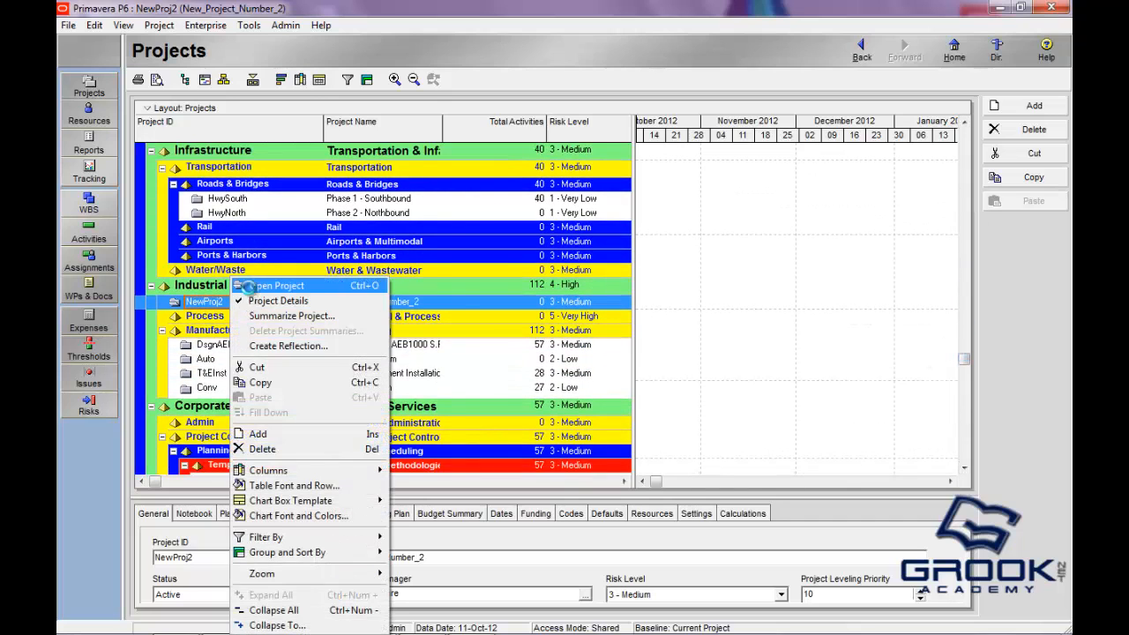
{"action": "left_click", "coordinate": [252, 284]}
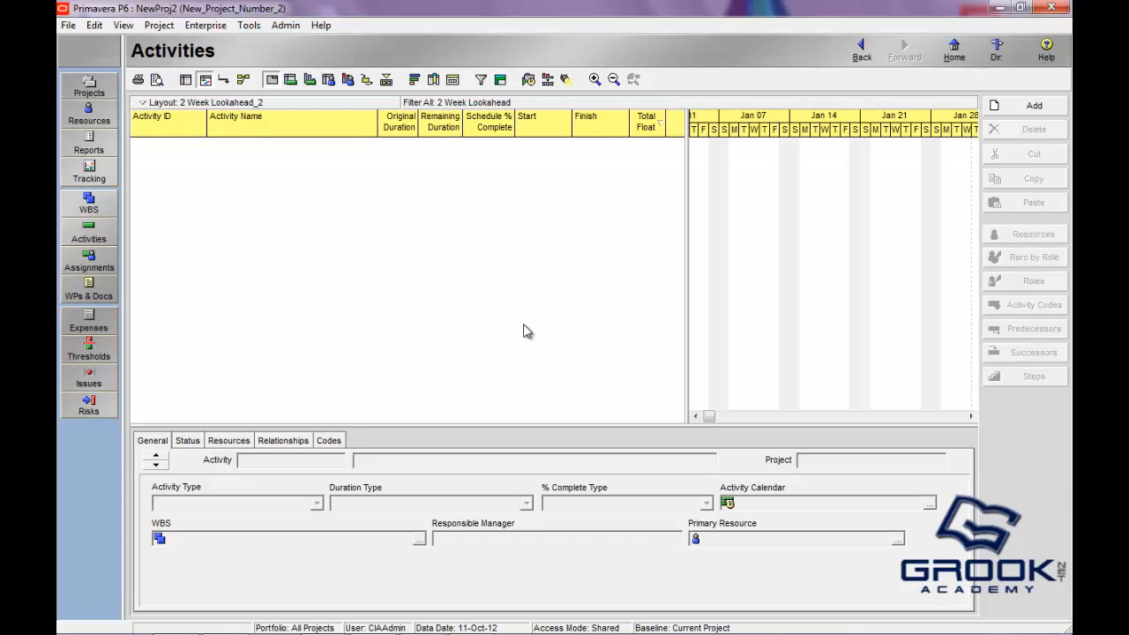
Close the open NewProj2 project and confirm the closing.
{"action": "left_click", "coordinate": [67, 25]}
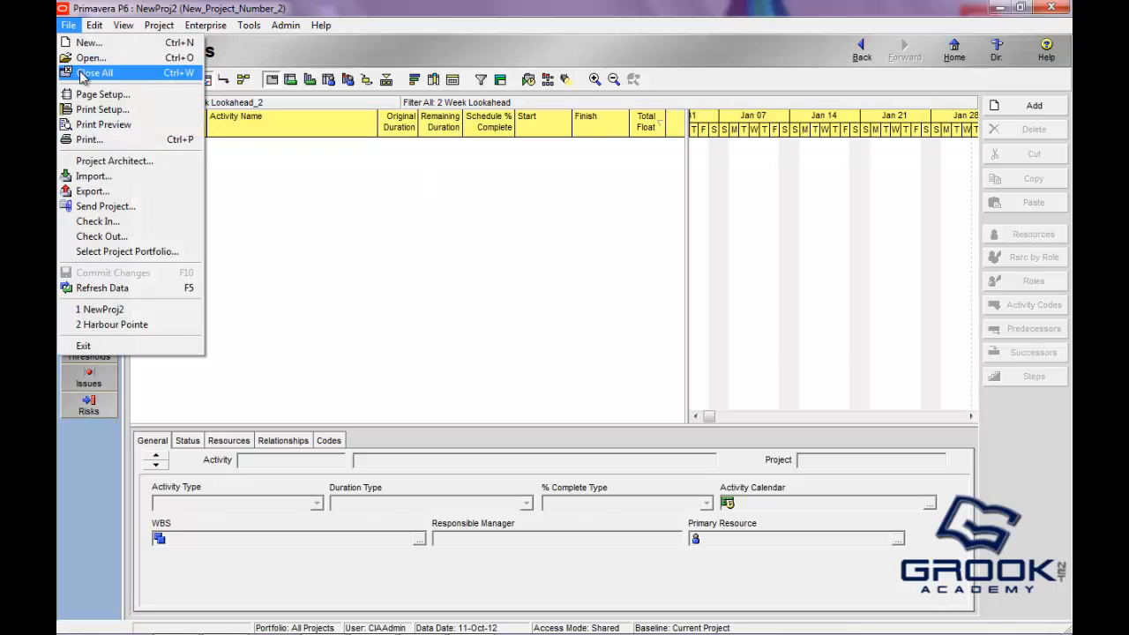
{"action": "left_click", "coordinate": [82, 76]}
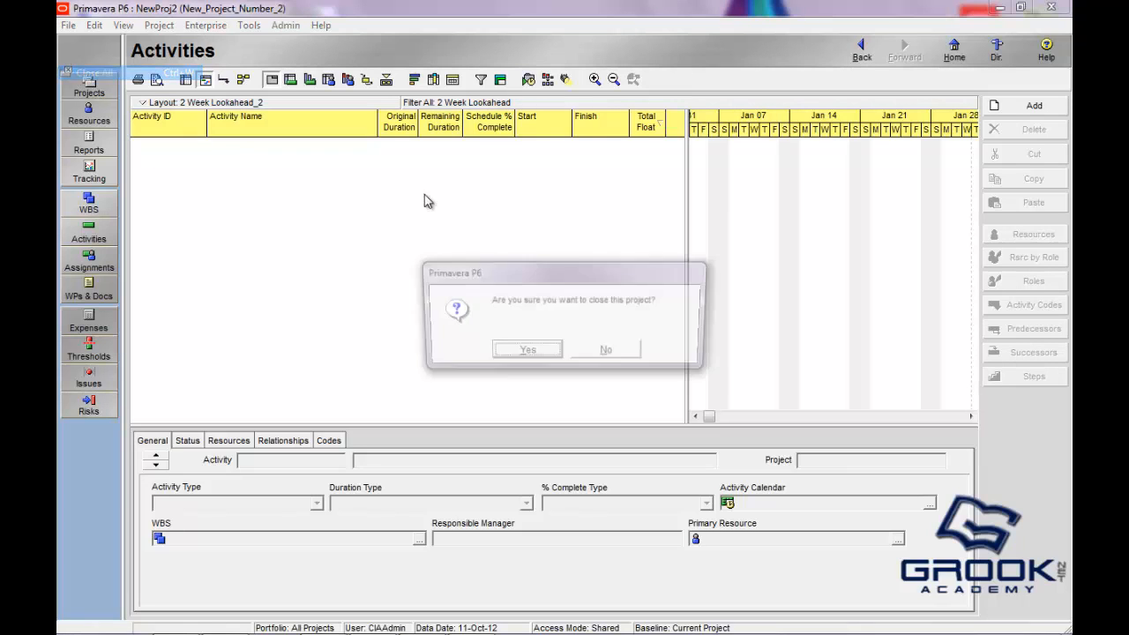
{"action": "left_click", "coordinate": [529, 352]}
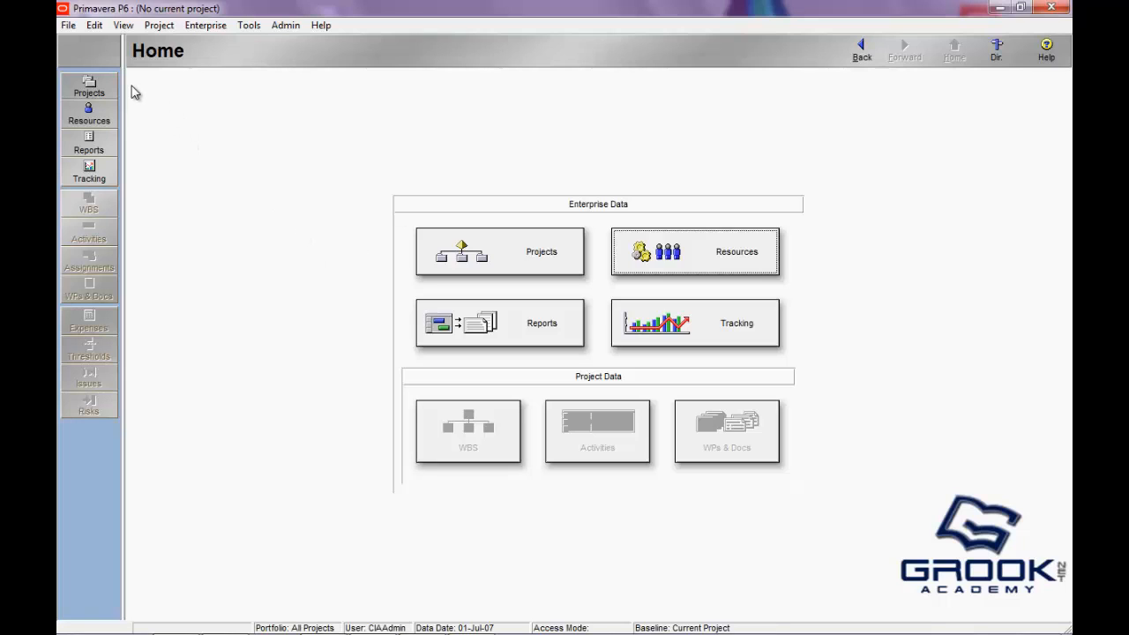
Narrow the directory bar on the Home view so it shows only icons without labels.
{"action": "left_click_drag", "start_coordinate": [123, 88], "coordinate": [336, 203]}
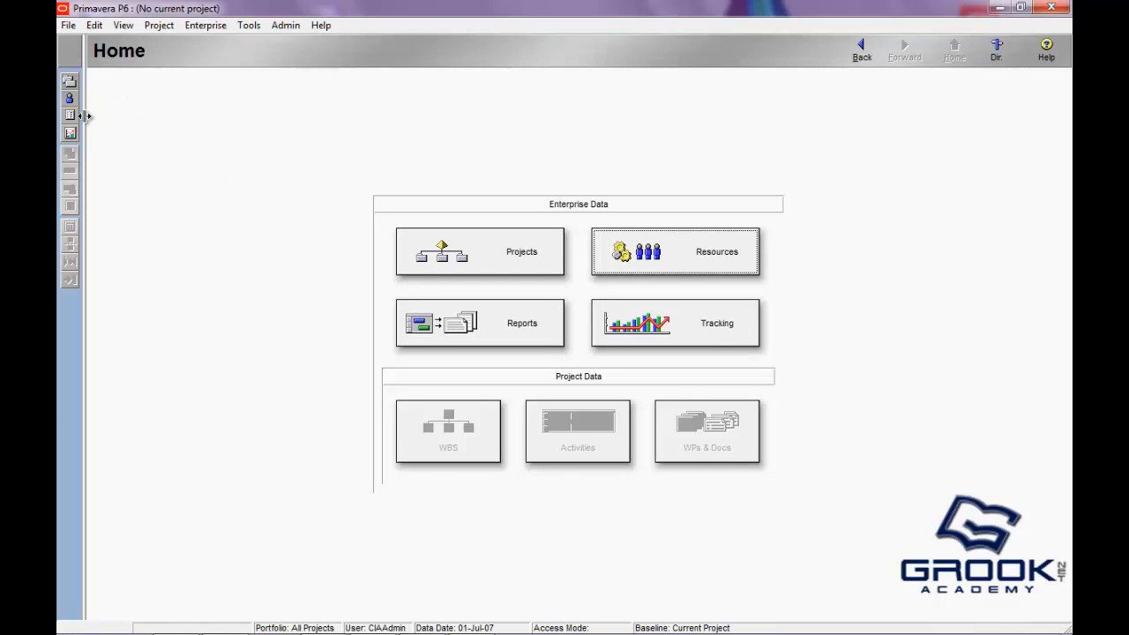
{"action": "left_click_drag", "start_coordinate": [83, 114], "coordinate": [141, 165]}
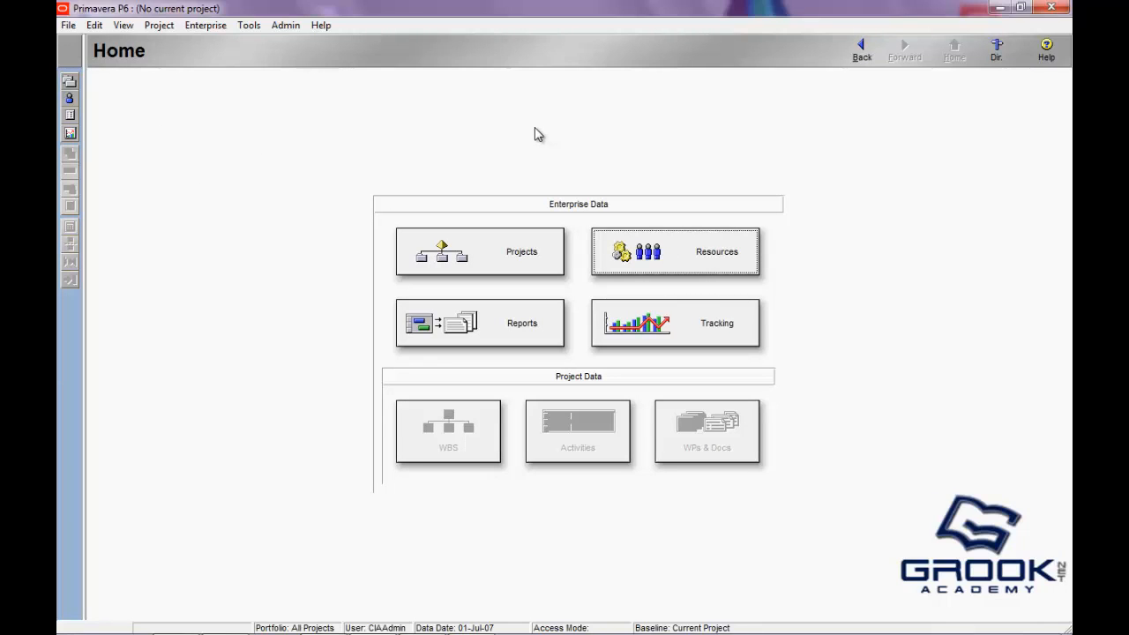